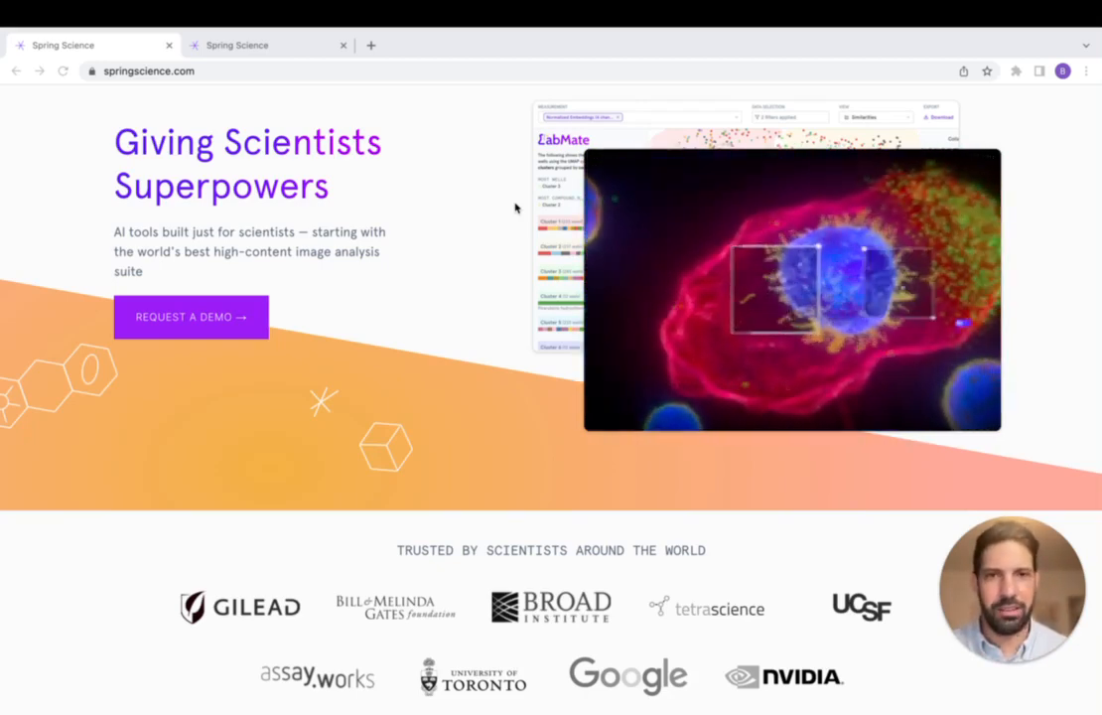
Step: Browse the product and solution overviews on the Spring Science website
scroll(515, 207, up, 1)
mouse_move(732, 108)
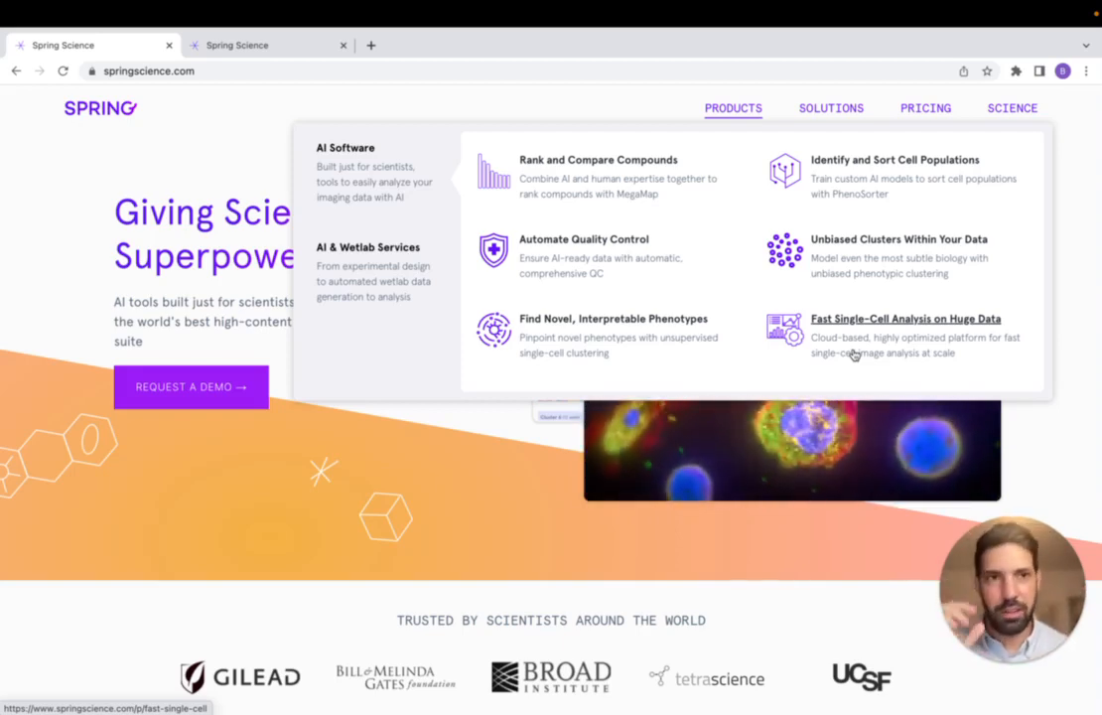
mouse_move(820, 108)
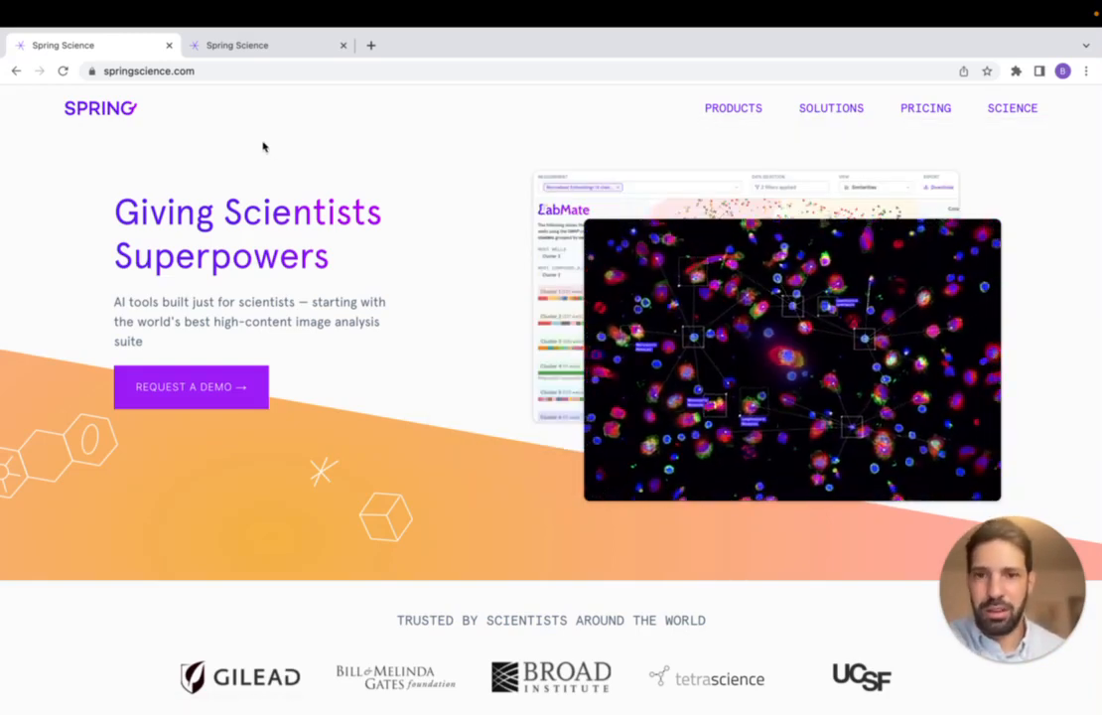
Step: Open the Inflammasome Multi-Activator Experiment from the Spring Public Demo workspace and look over its plate of well images
click(248, 50)
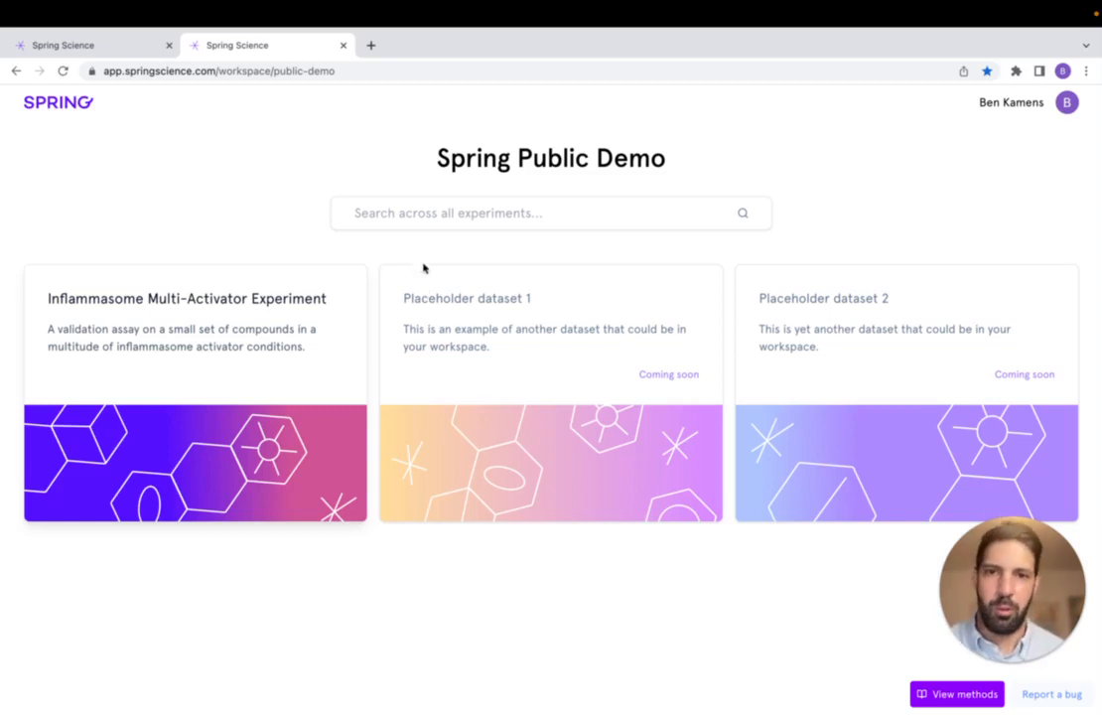
click(248, 319)
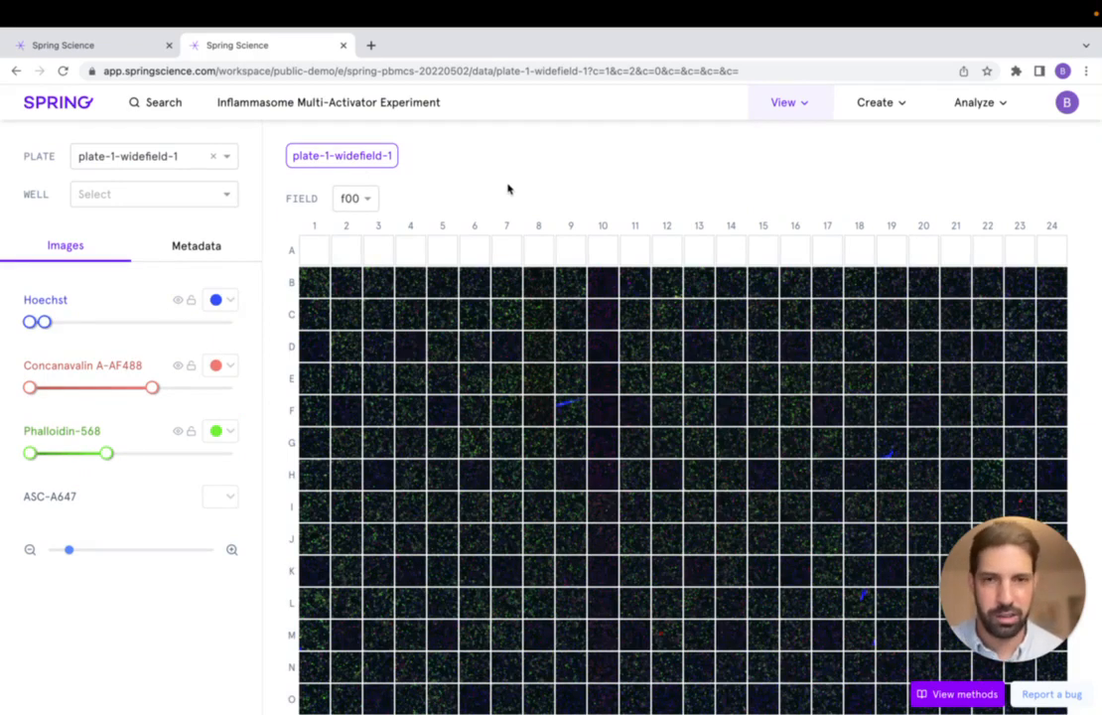
scroll(359, 367, down, 1)
scroll(359, 365, up, 1)
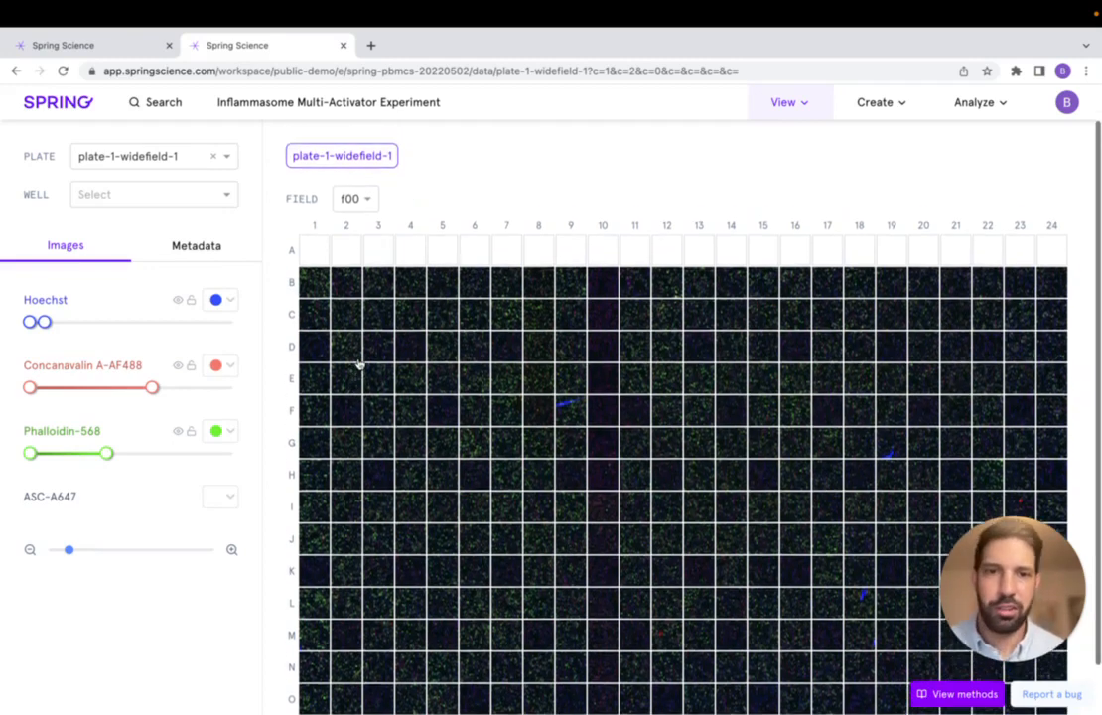
Step: Inspect the images of well B07 on plate-1-widefield-1 and open its field f01
click(494, 294)
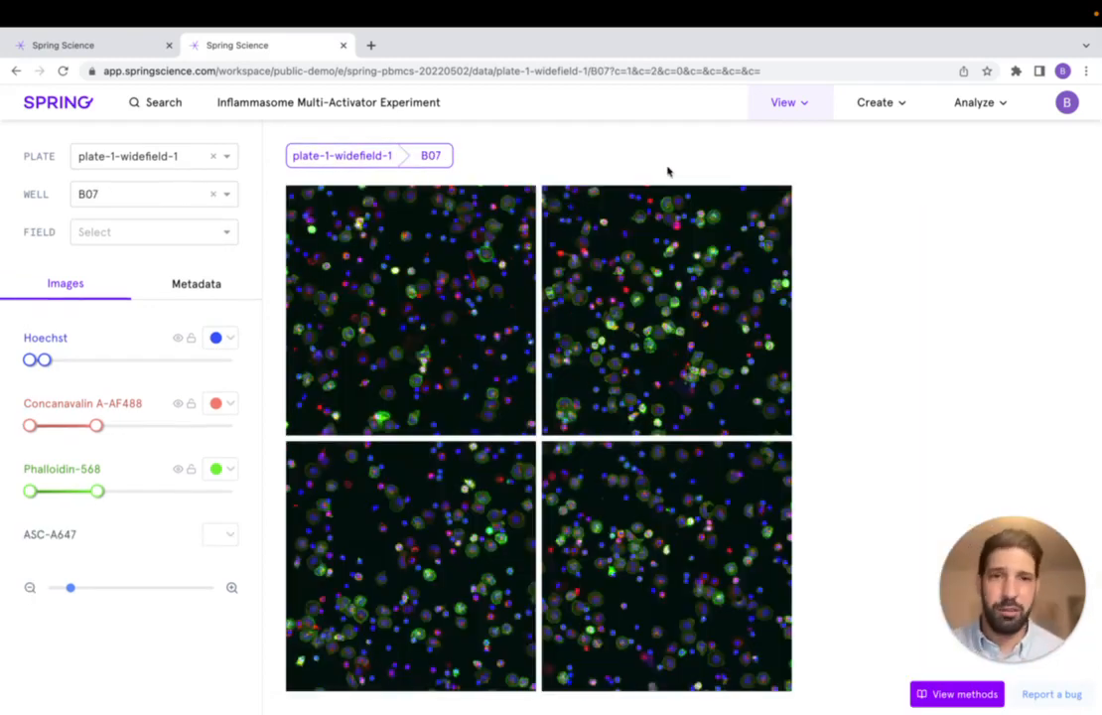
click(318, 157)
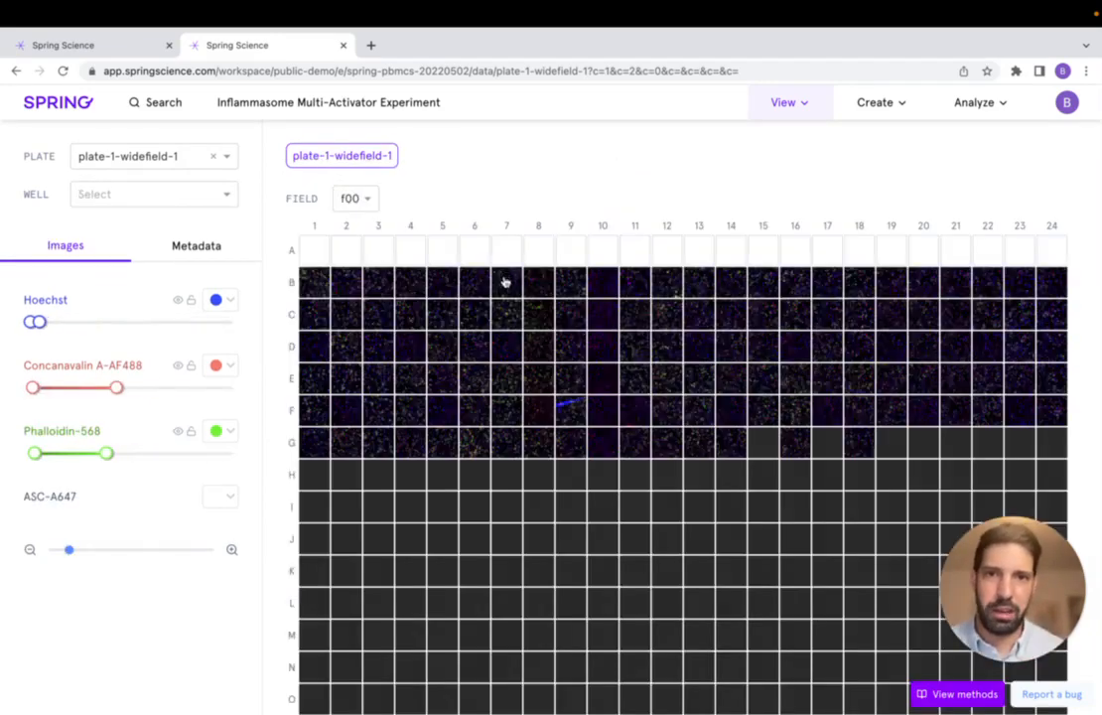
click(506, 288)
click(663, 255)
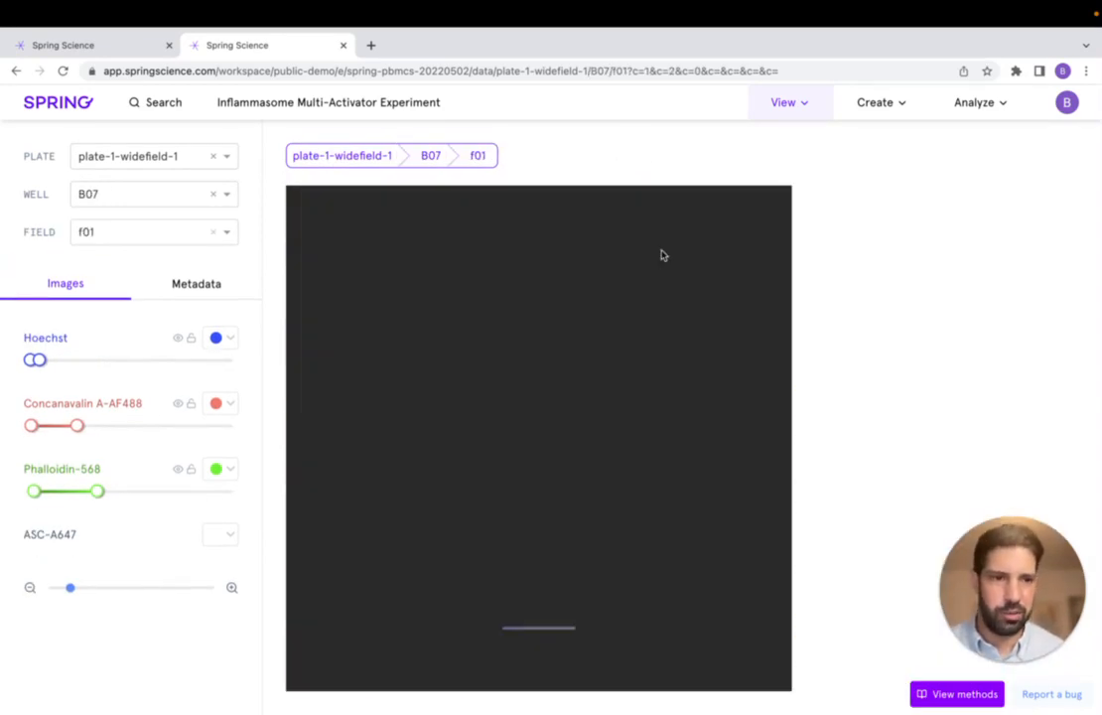
Step: Switch to the metadata view and clear the well selection to show the whole plate's compound_name map
click(183, 295)
drag(54, 333, 210, 540)
click(227, 443)
click(213, 194)
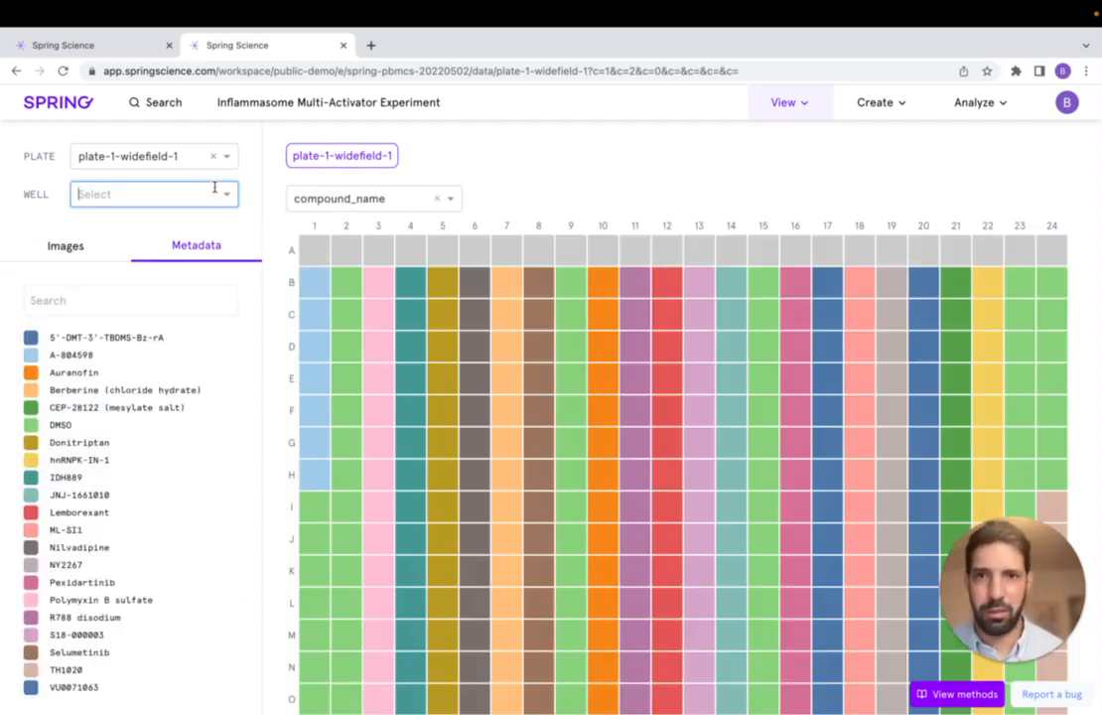
Step: Color the plate's metadata map by treatment_type, inspect the wells, and return to the plate's image view
click(456, 198)
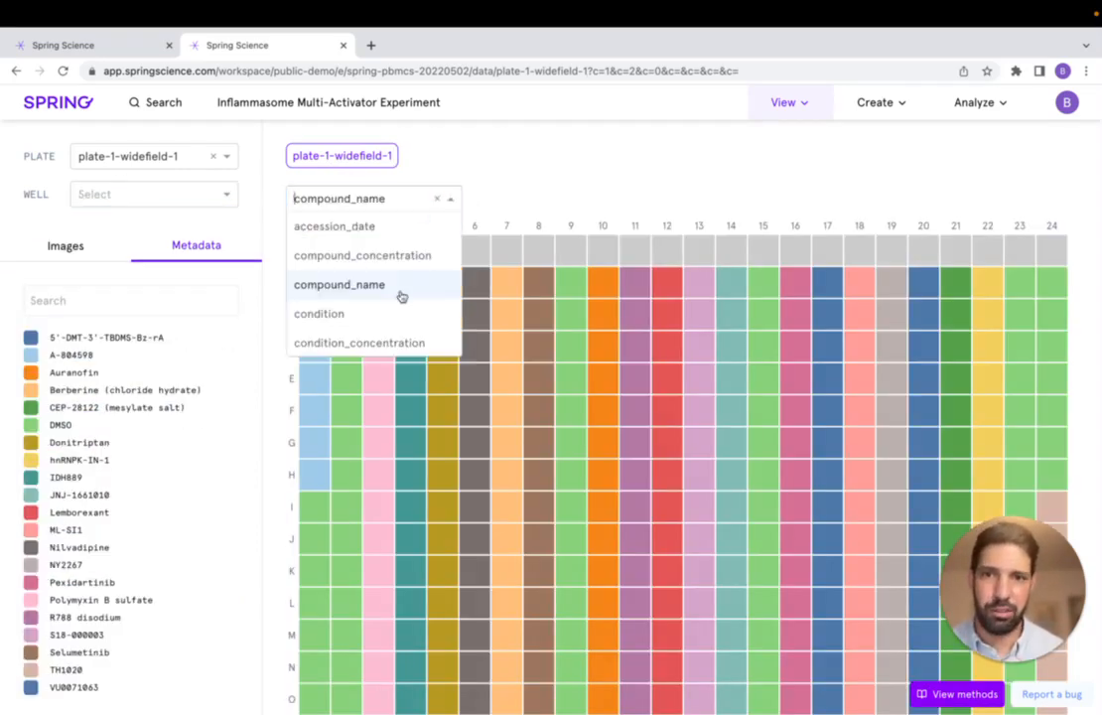
scroll(401, 296, down, 3)
click(382, 339)
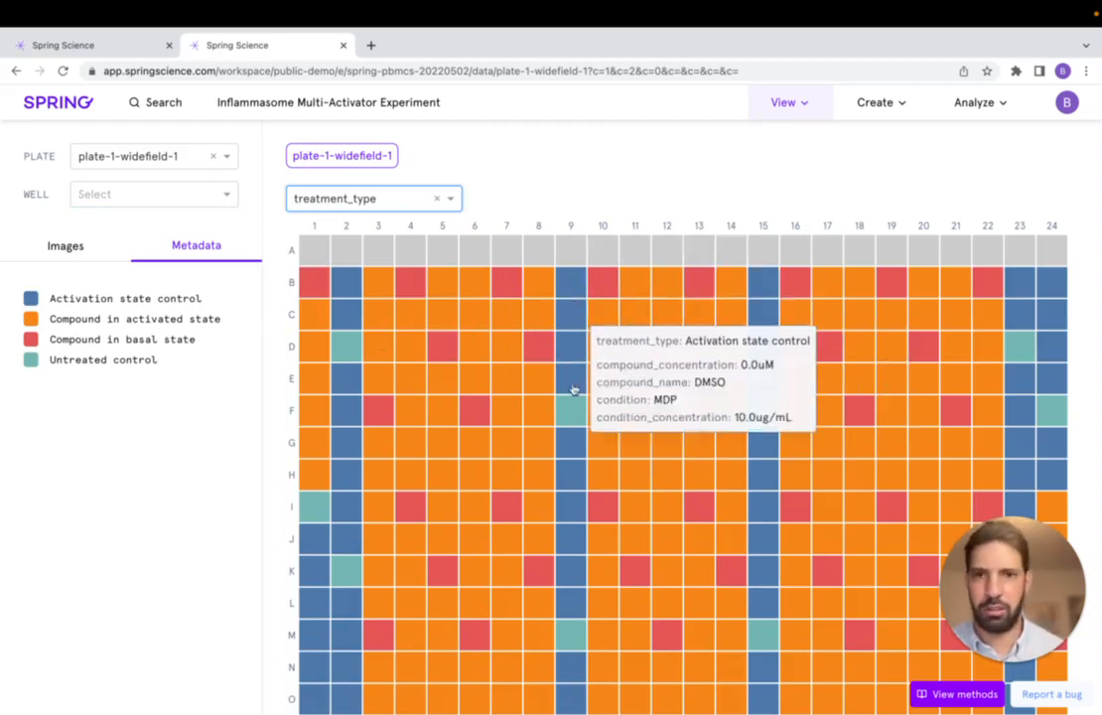
click(91, 245)
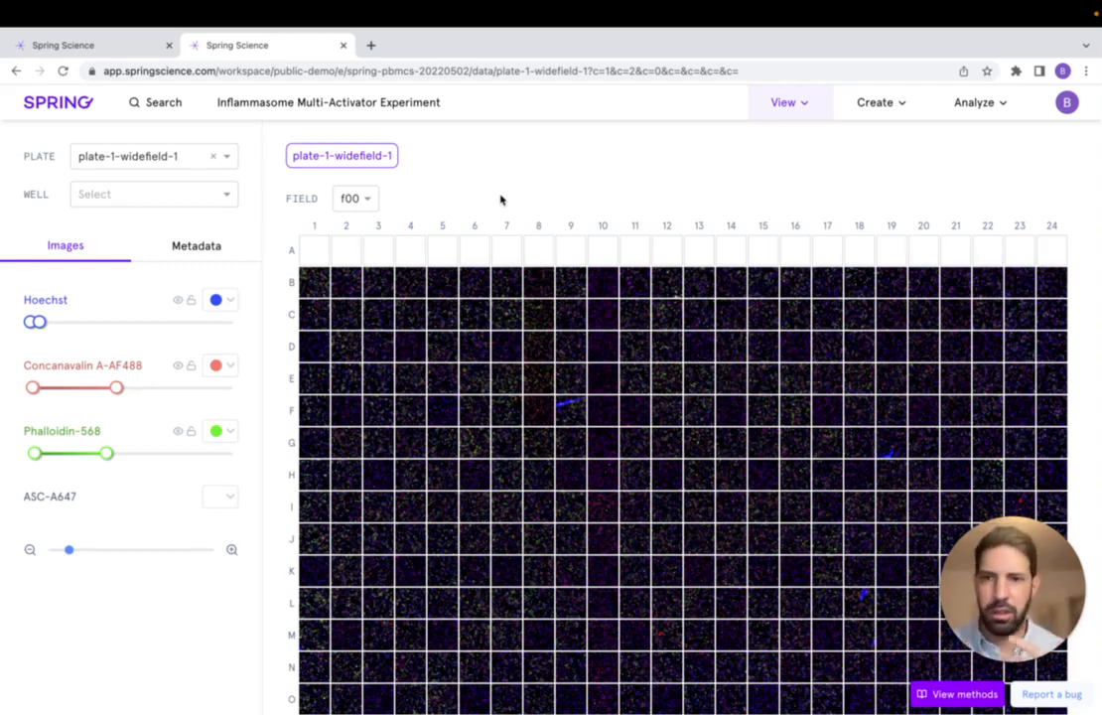
Step: Open the quality control report for plate-1-widefield-1 and examine its nuclei count, mean intensity and PowerLogLogSlope plots
click(780, 103)
click(777, 145)
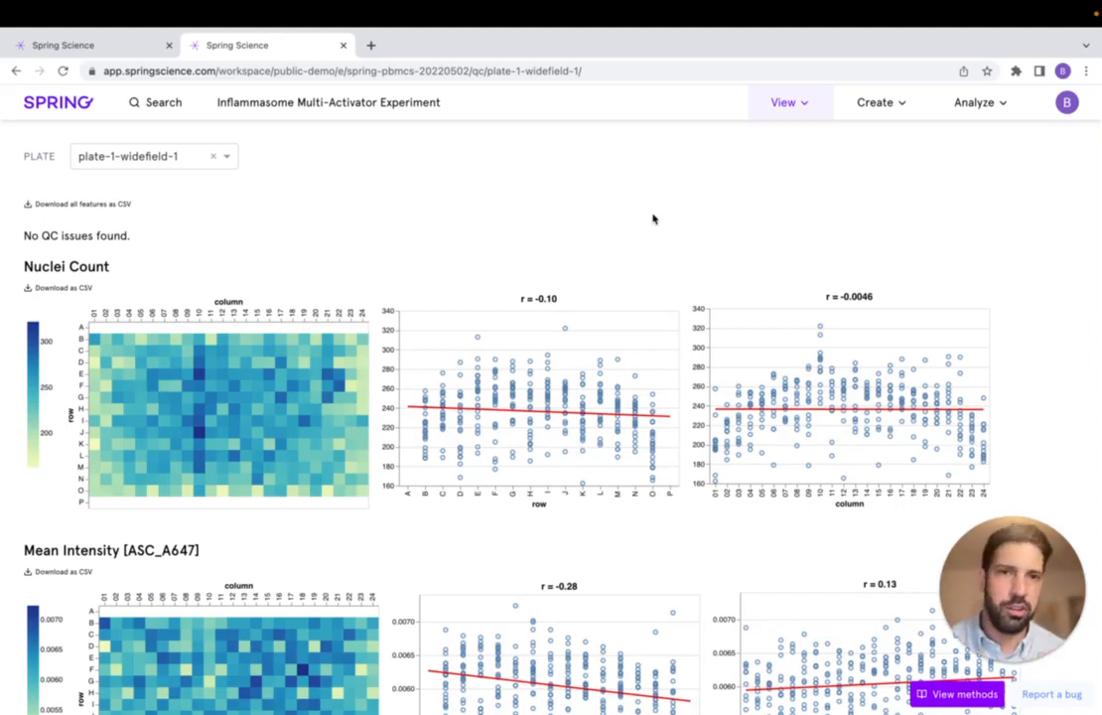
scroll(681, 278, down, 1)
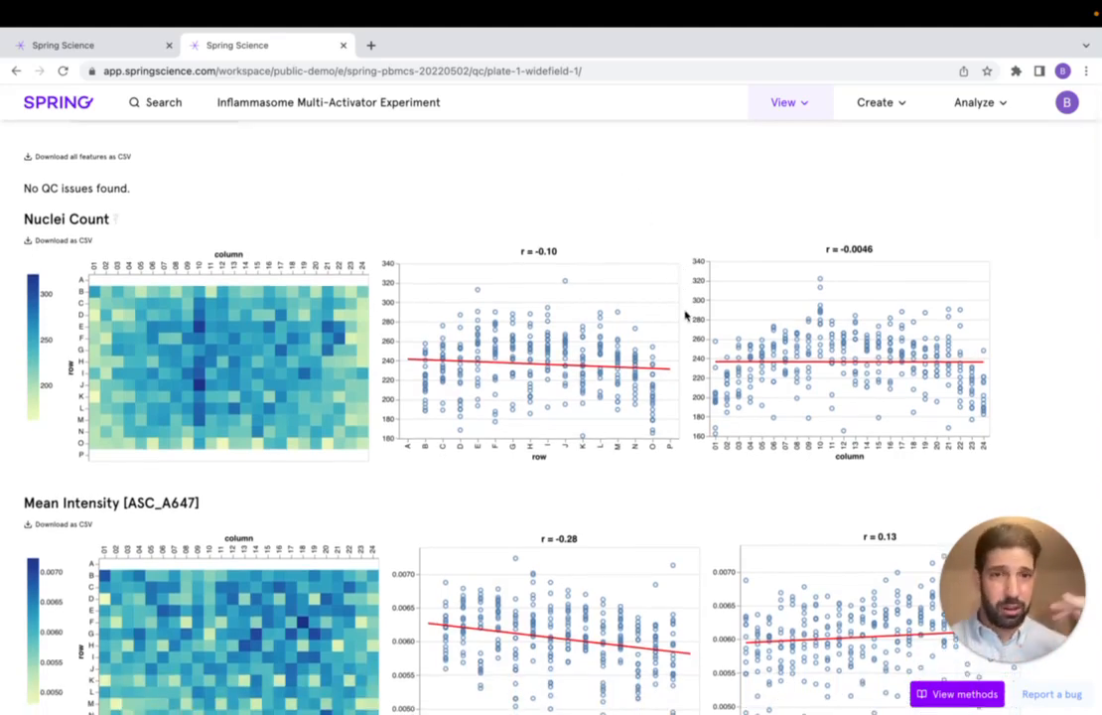
scroll(684, 327, down, 1)
scroll(709, 429, down, 5)
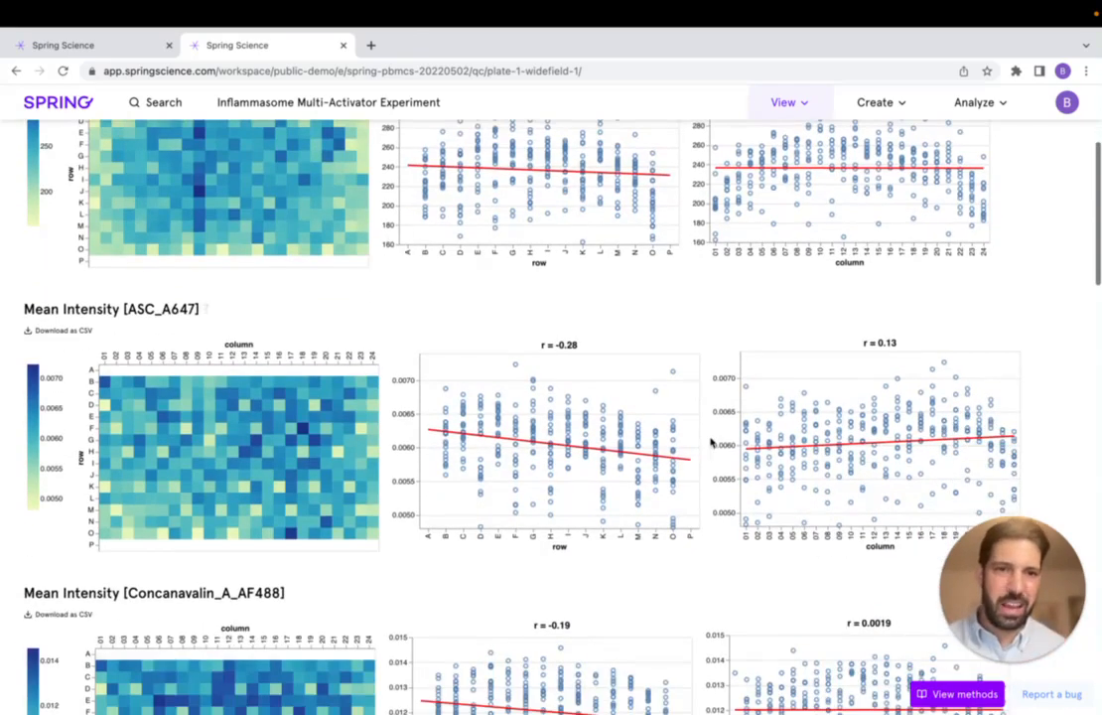
scroll(706, 421, down, 7)
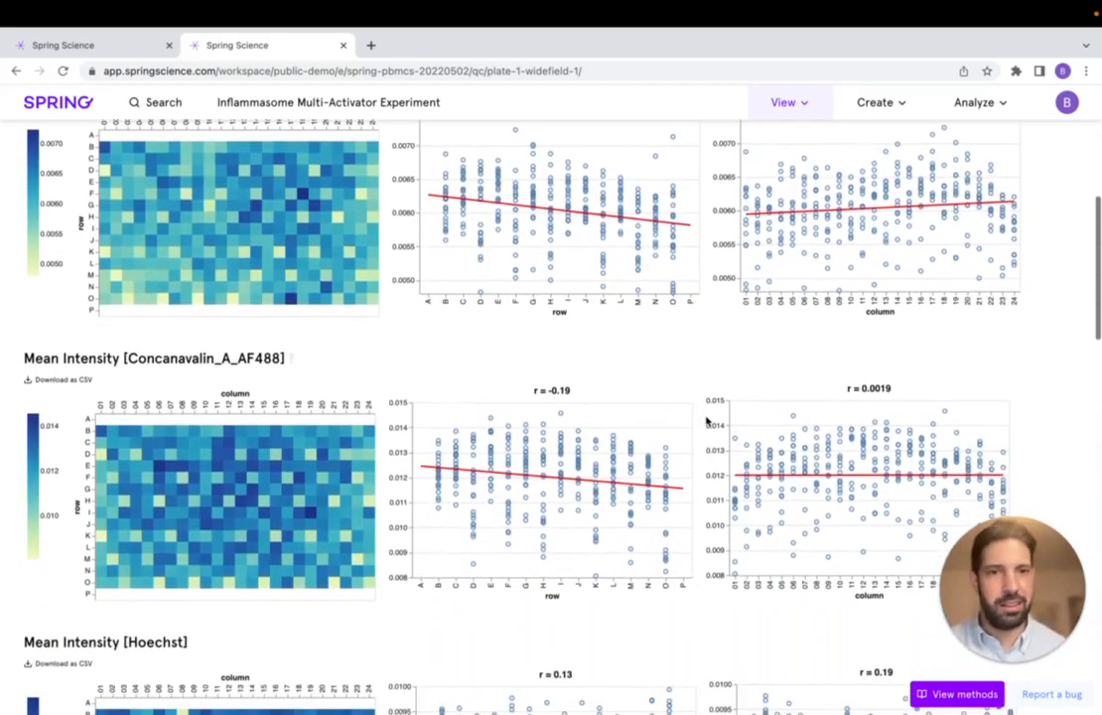
scroll(703, 407, down, 17)
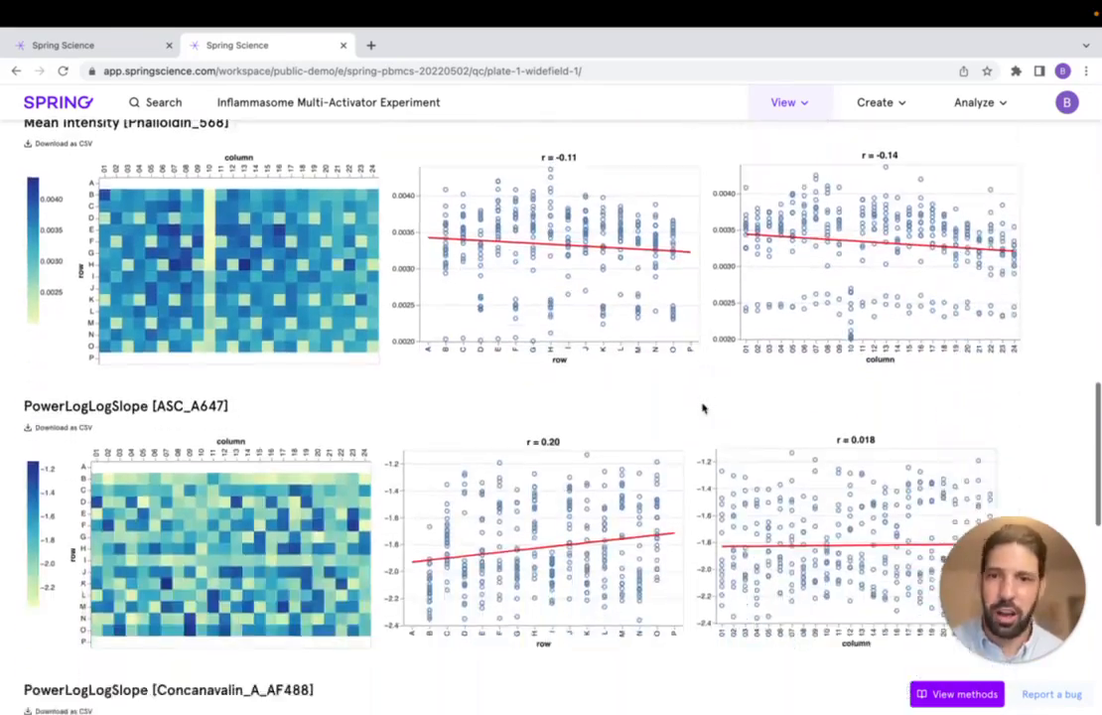
scroll(701, 407, up, 20)
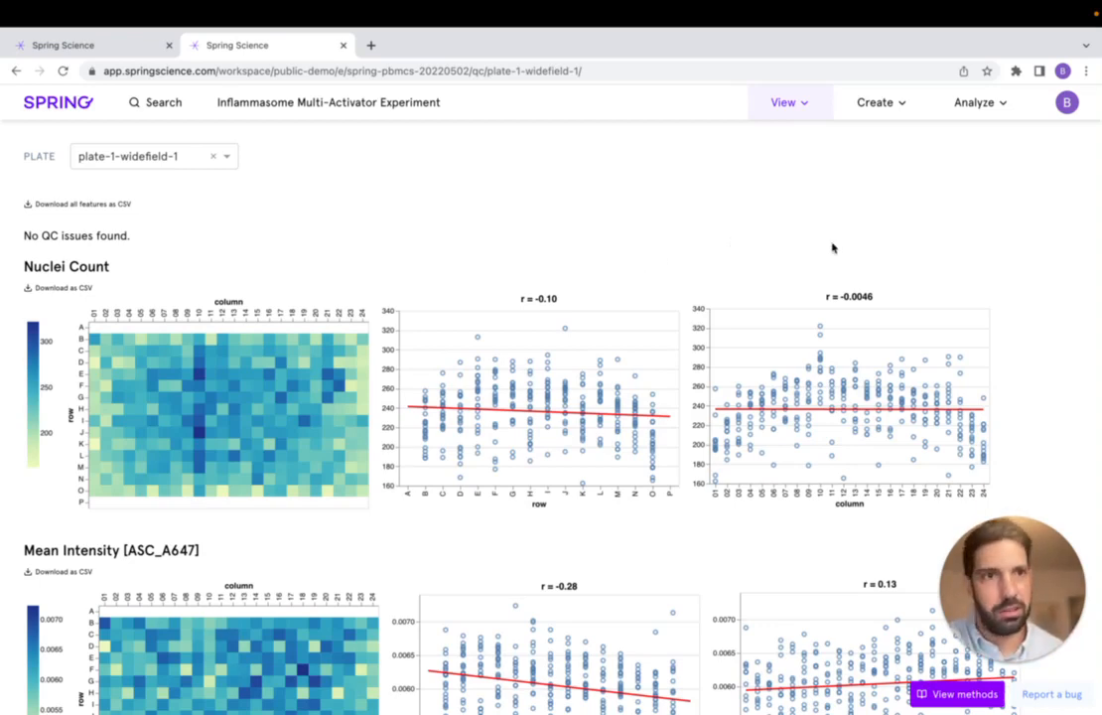
Step: Start a Comparisons analysis, look through the measurement categories, and choose the AreaShape Eccentricity measurement for cells
click(974, 102)
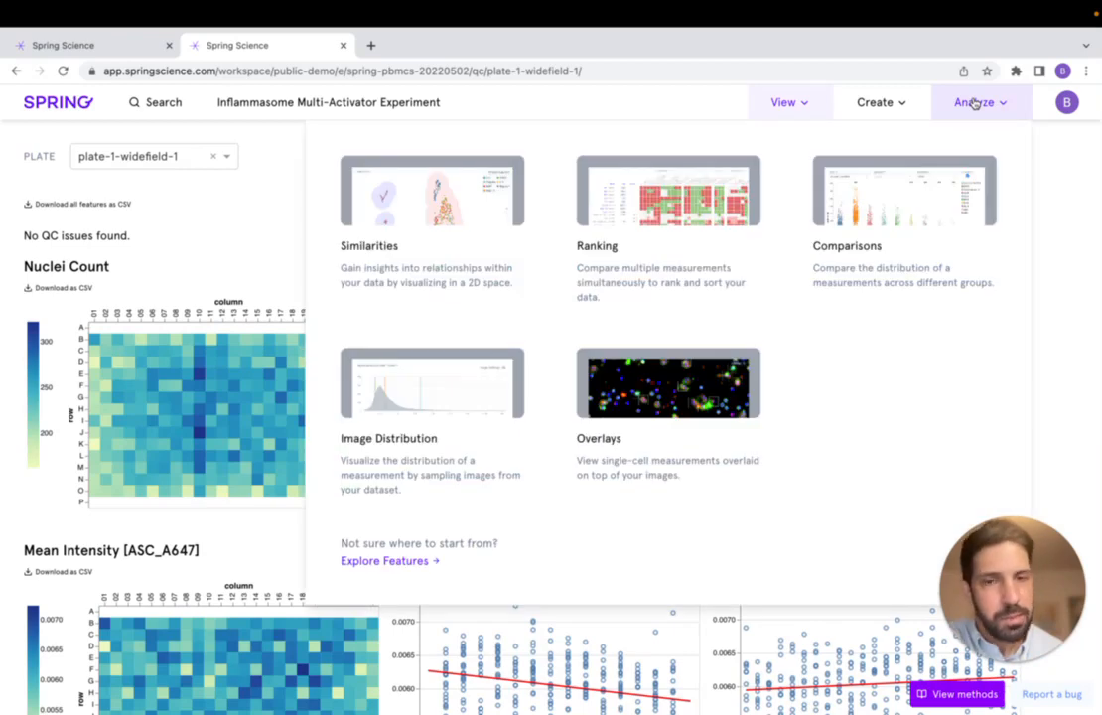
click(890, 238)
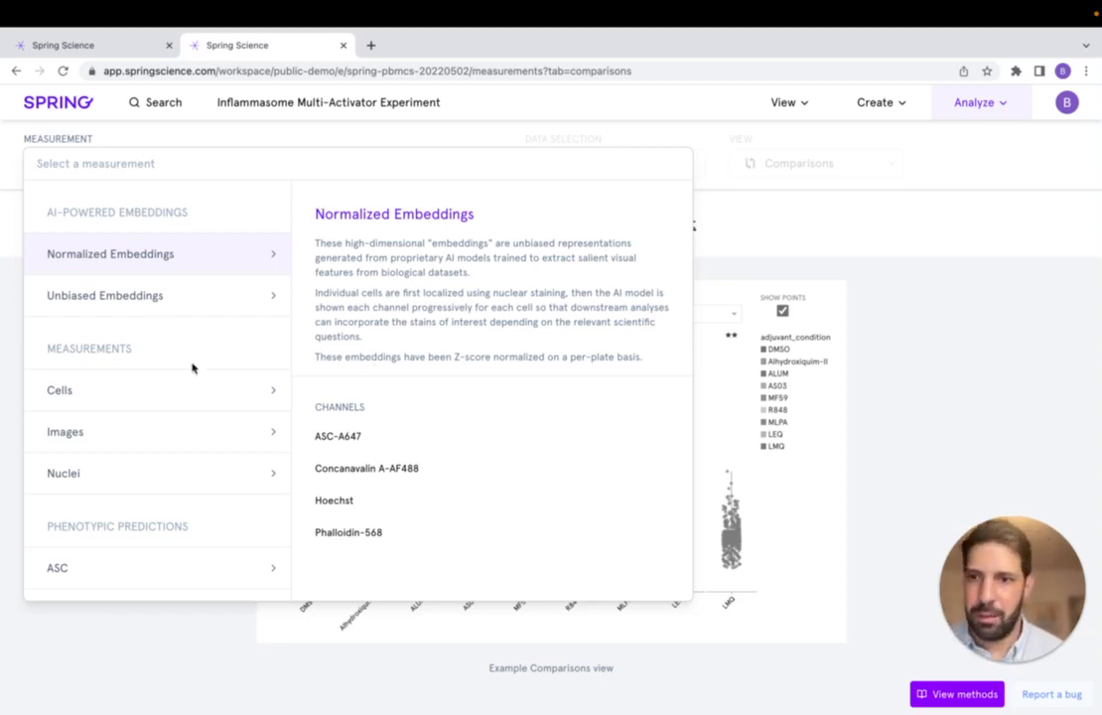
double_click(78, 350)
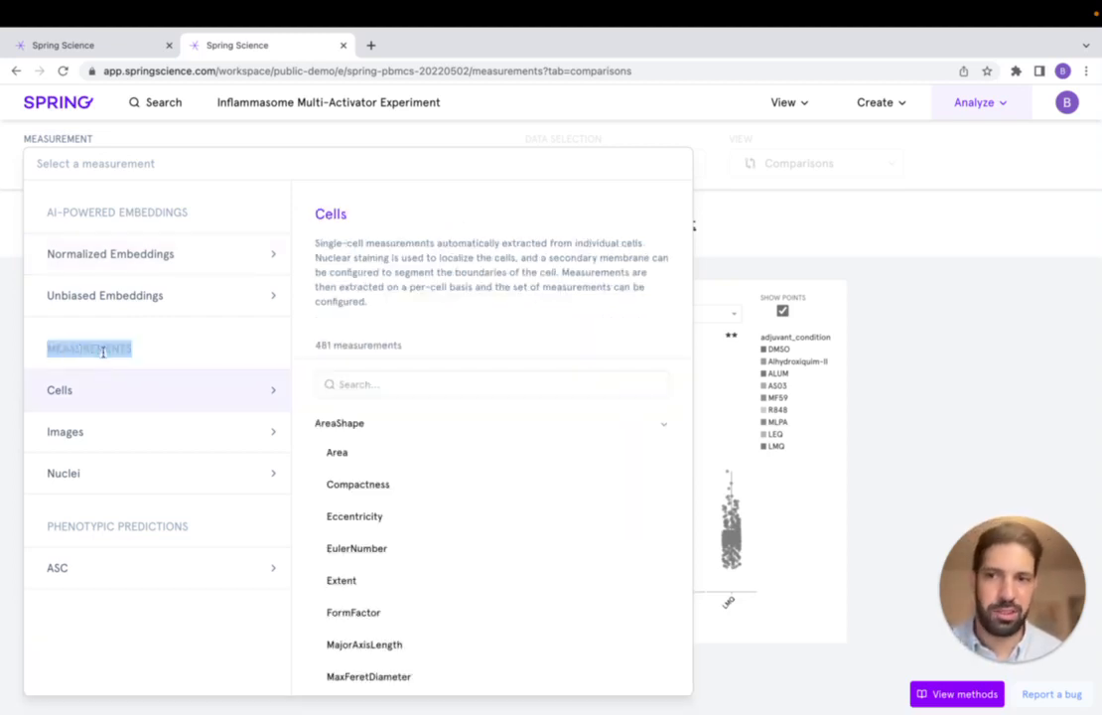
click(177, 372)
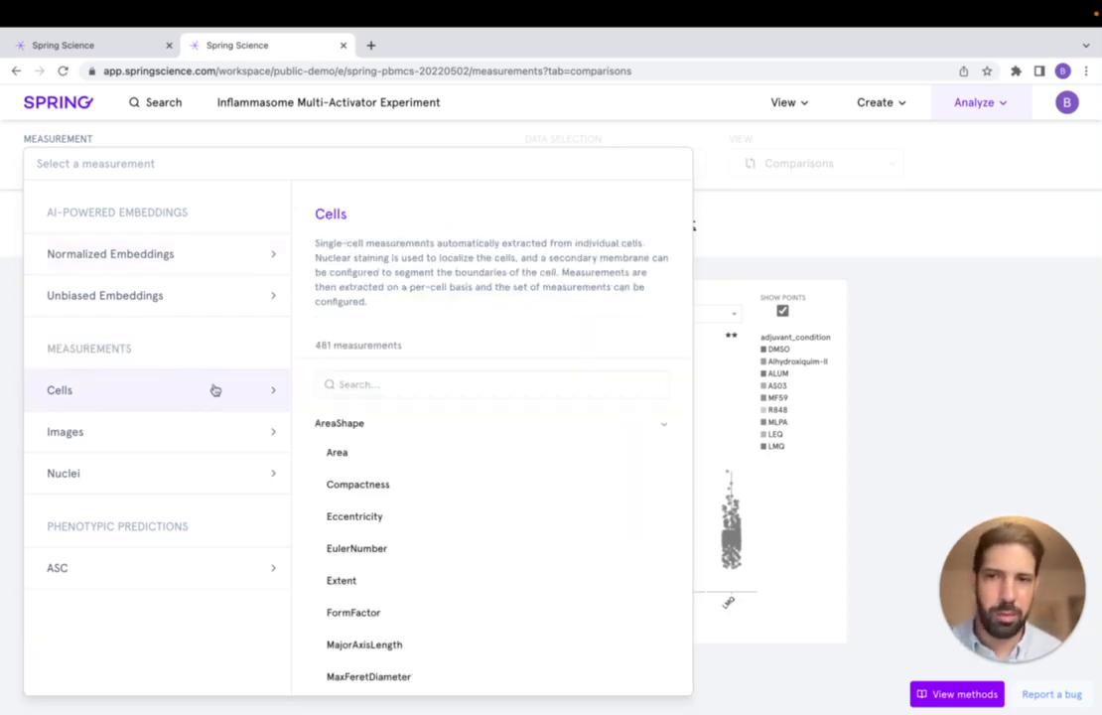
scroll(391, 503, down, 5)
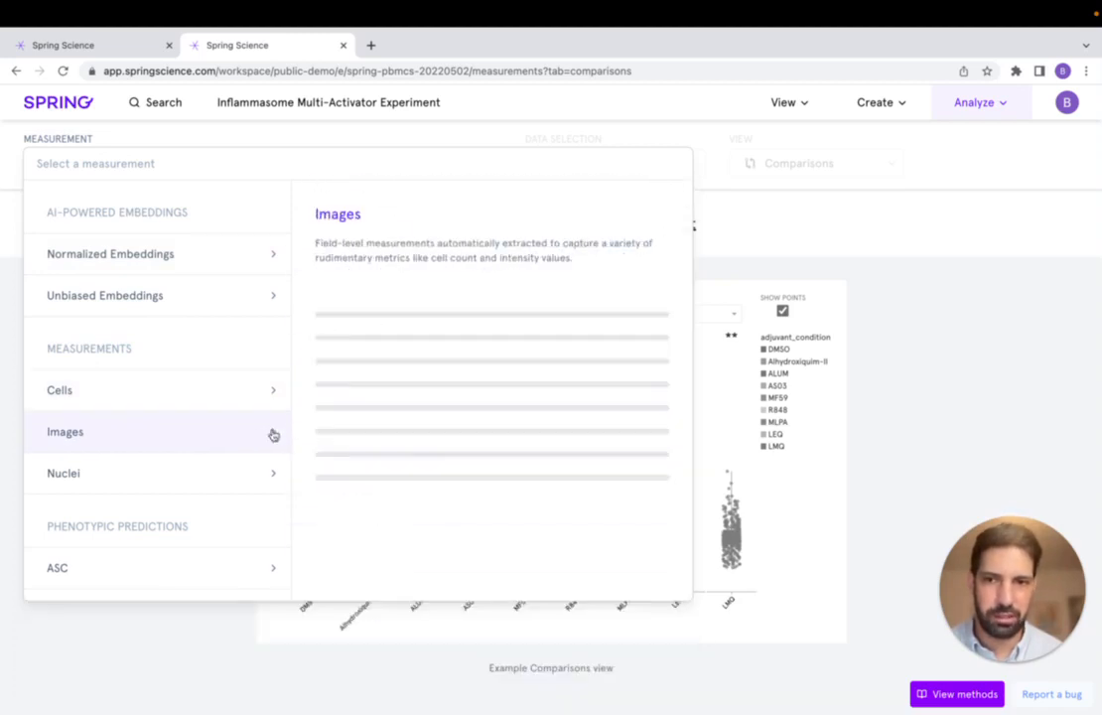
mouse_move(245, 483)
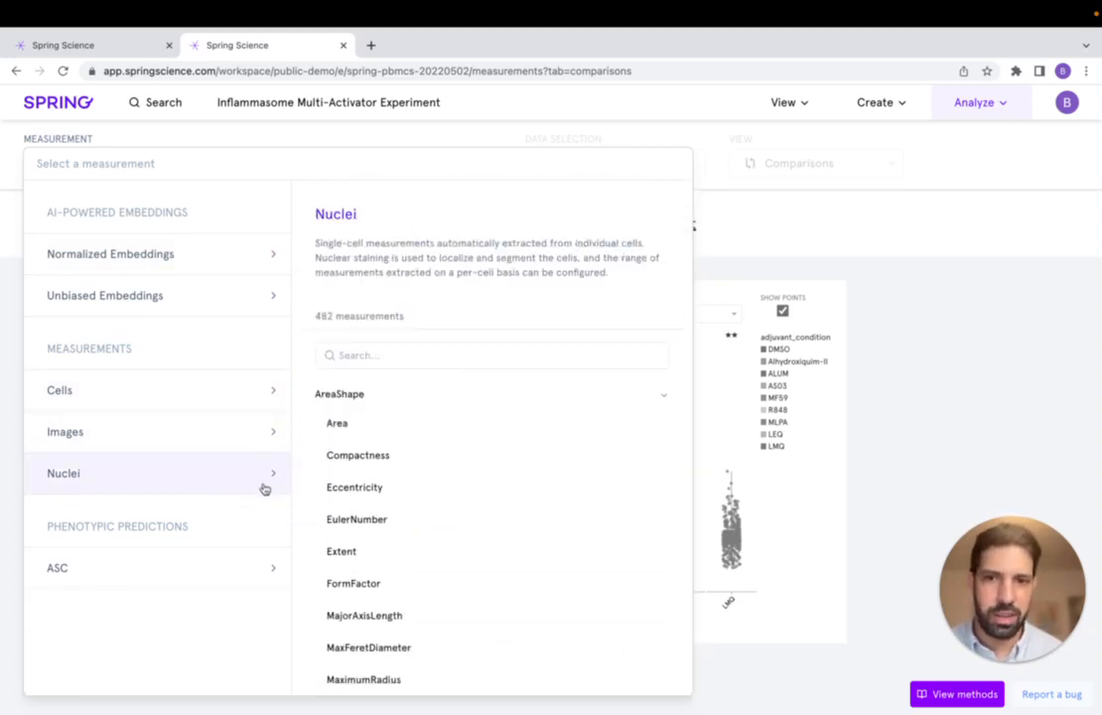
mouse_move(234, 401)
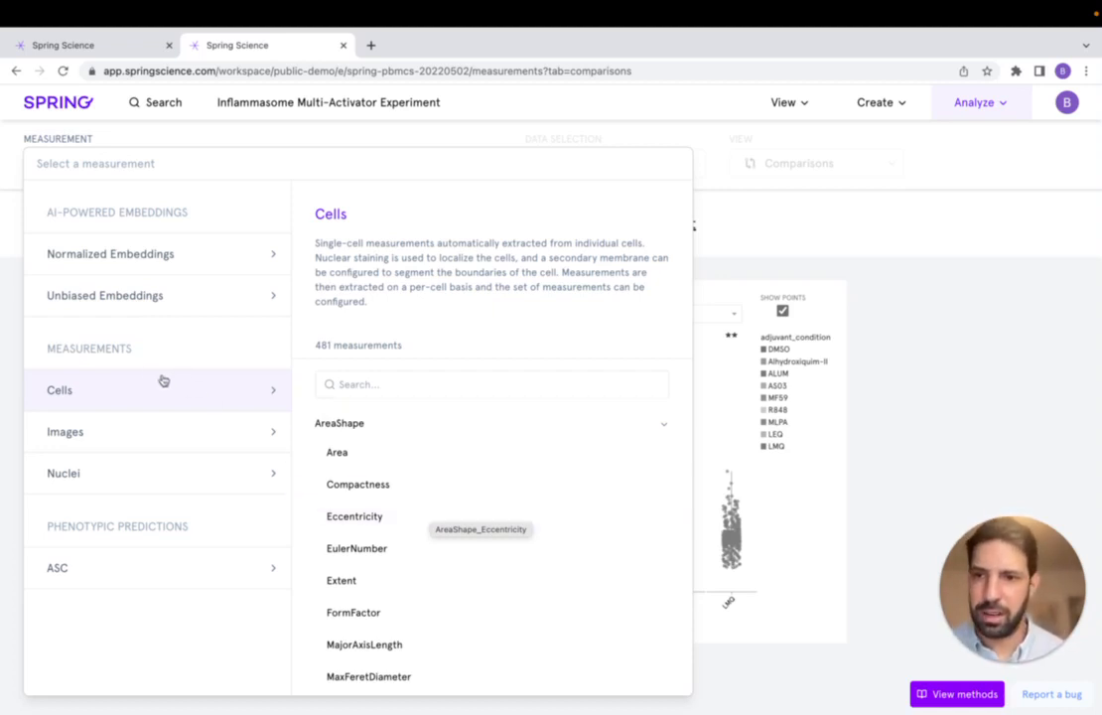
click(447, 528)
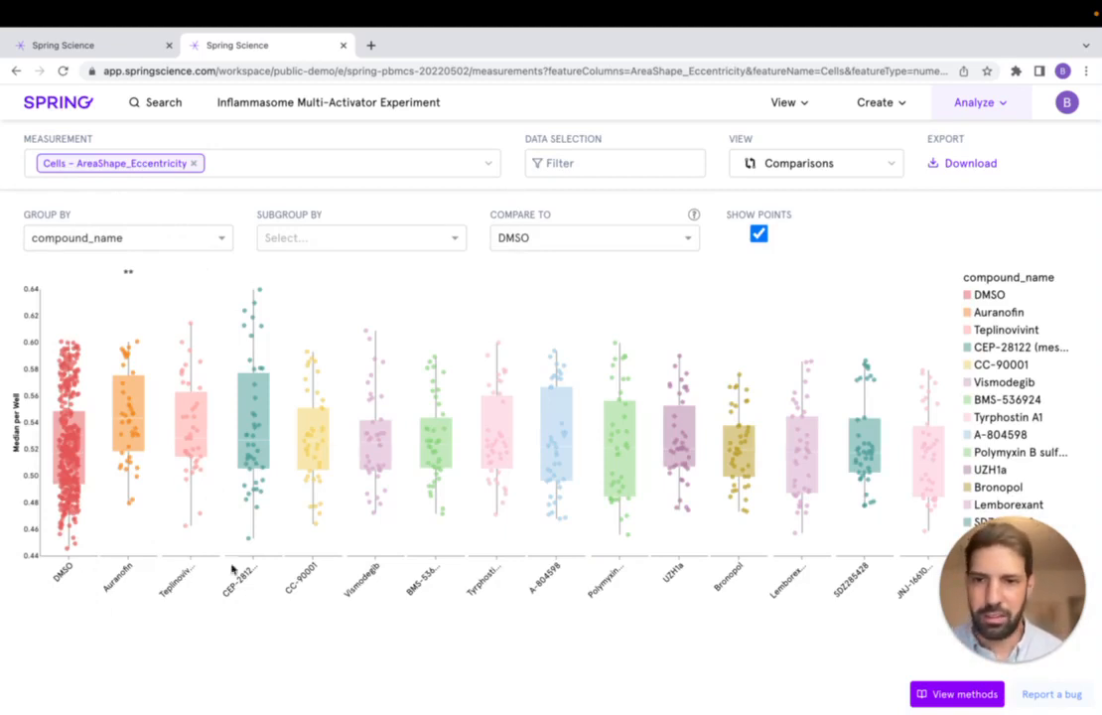
Step: Try subgrouping the comparison by compound_concentration, clear the subgrouping, and look at the comparison baseline options
click(364, 237)
click(344, 297)
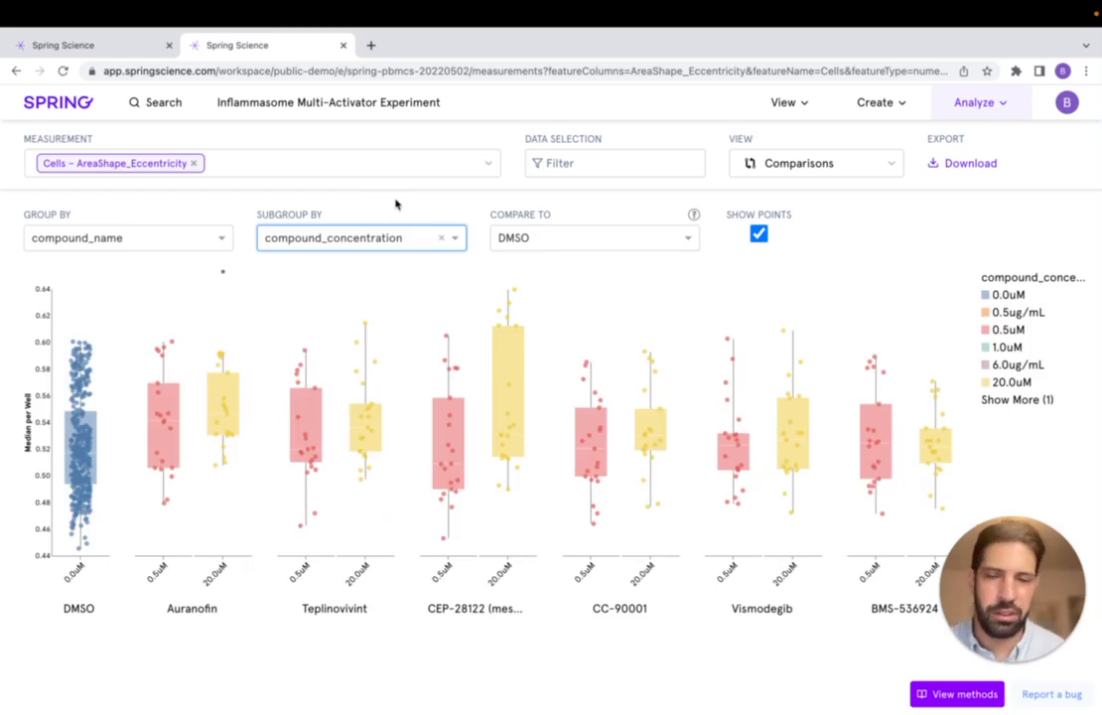
click(440, 237)
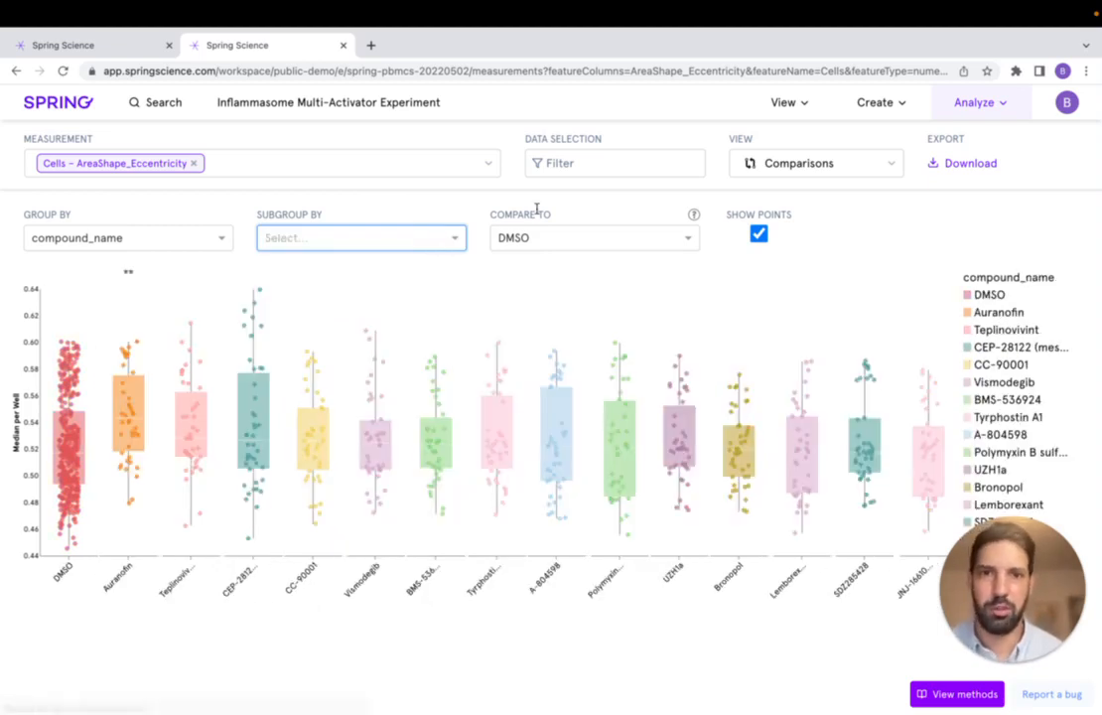
click(523, 238)
click(584, 215)
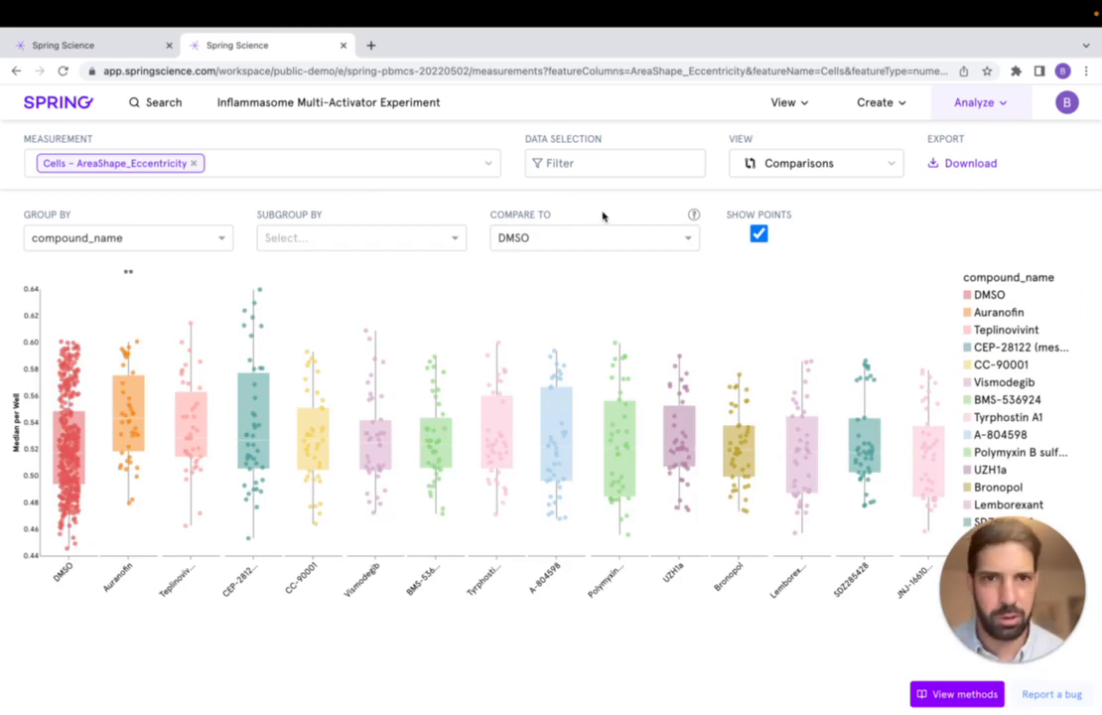
Step: Filter the comparison data to wells whose condition is any of ATP, DMSO or Flagellin and review the matching plates
click(602, 167)
click(584, 217)
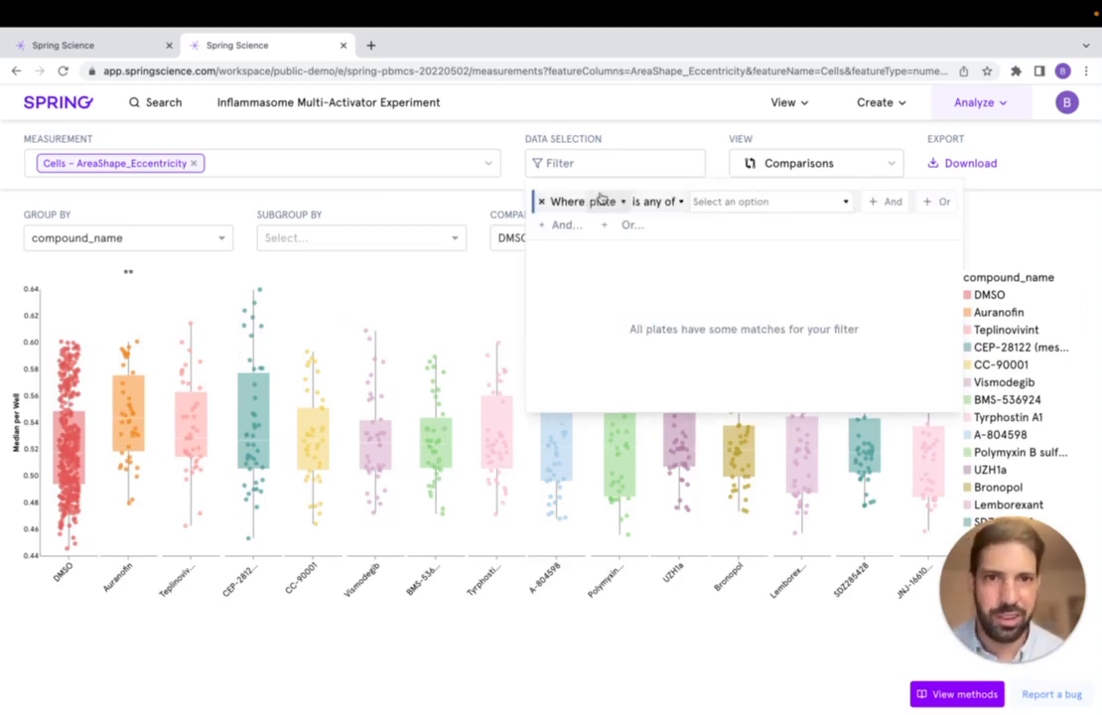
click(607, 201)
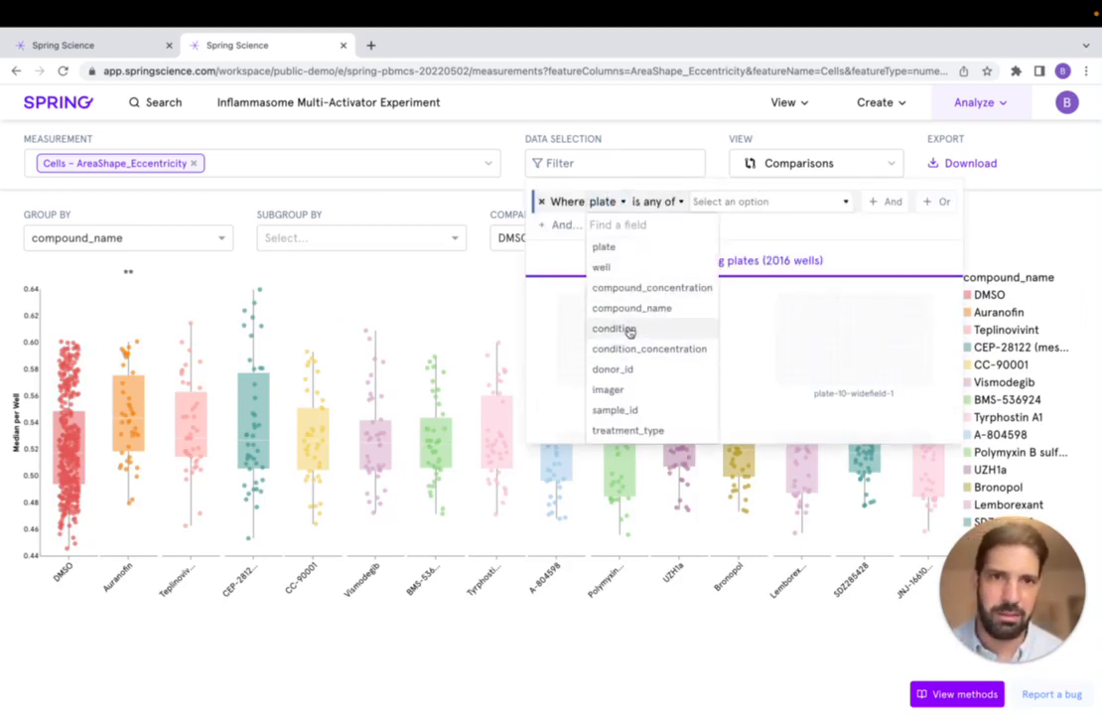
click(629, 328)
click(772, 205)
click(757, 246)
click(752, 266)
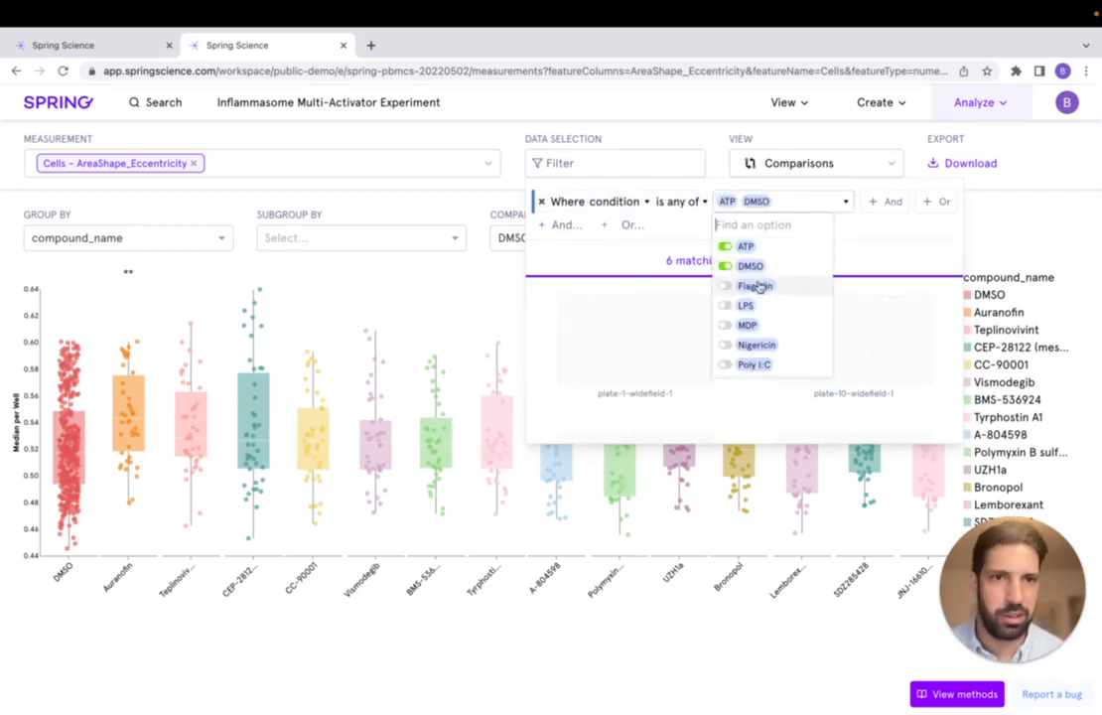
click(755, 286)
click(685, 228)
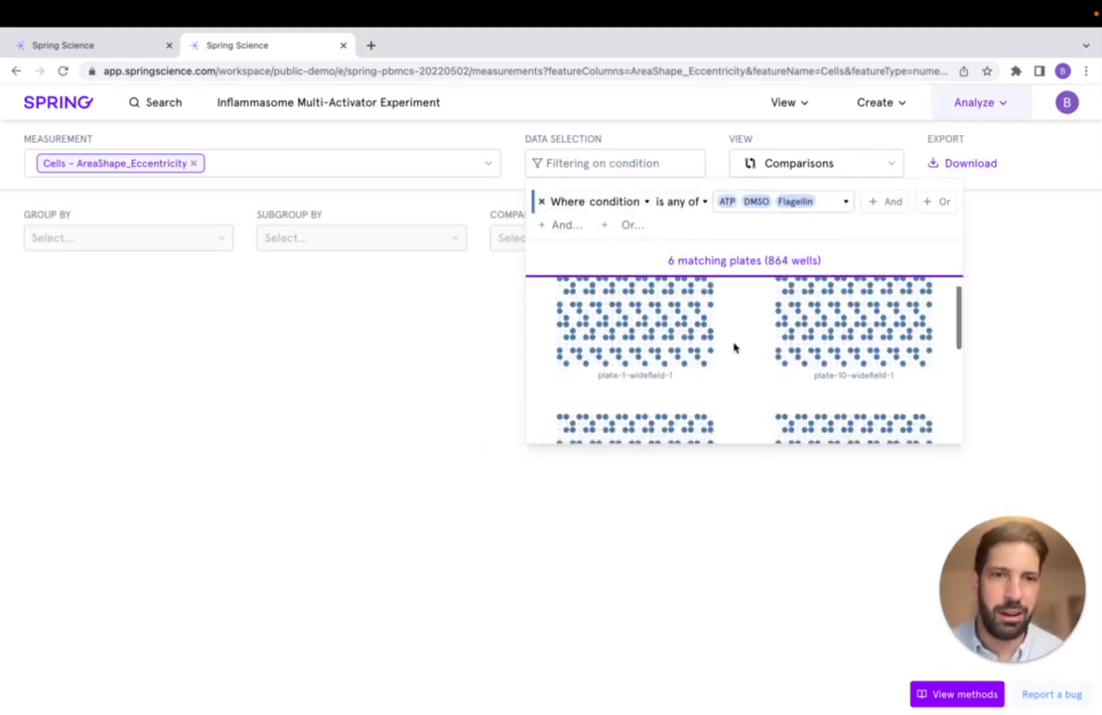
scroll(747, 360, down, 3)
scroll(747, 360, up, 4)
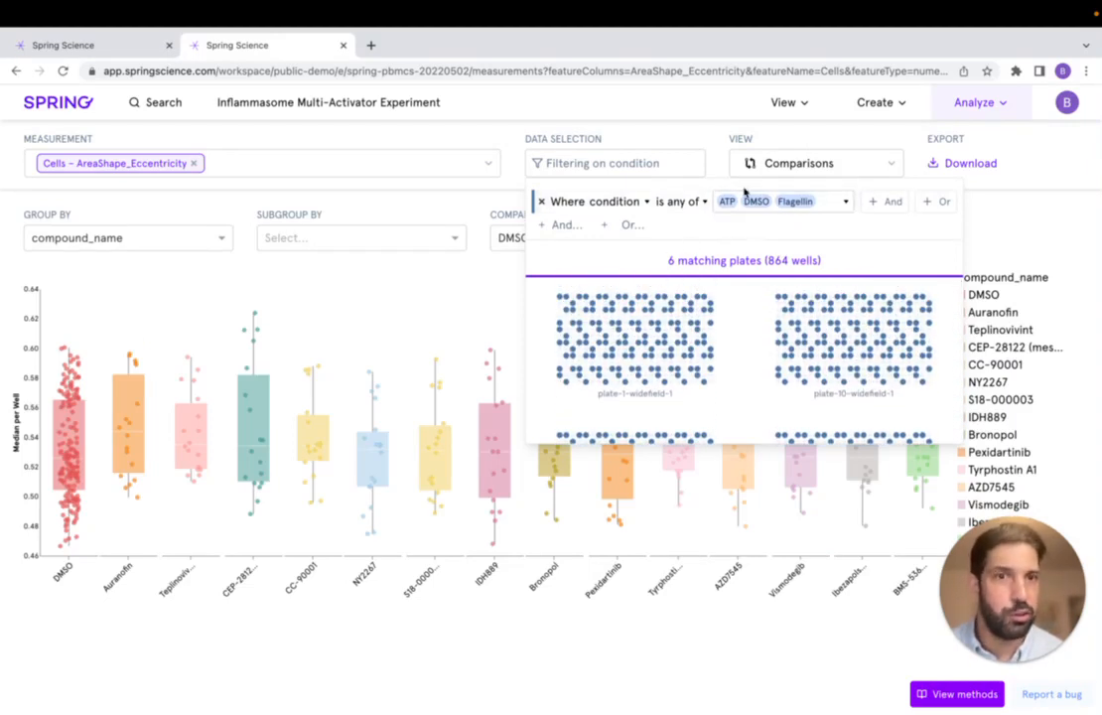
scroll(721, 344, down, 2)
scroll(747, 363, up, 2)
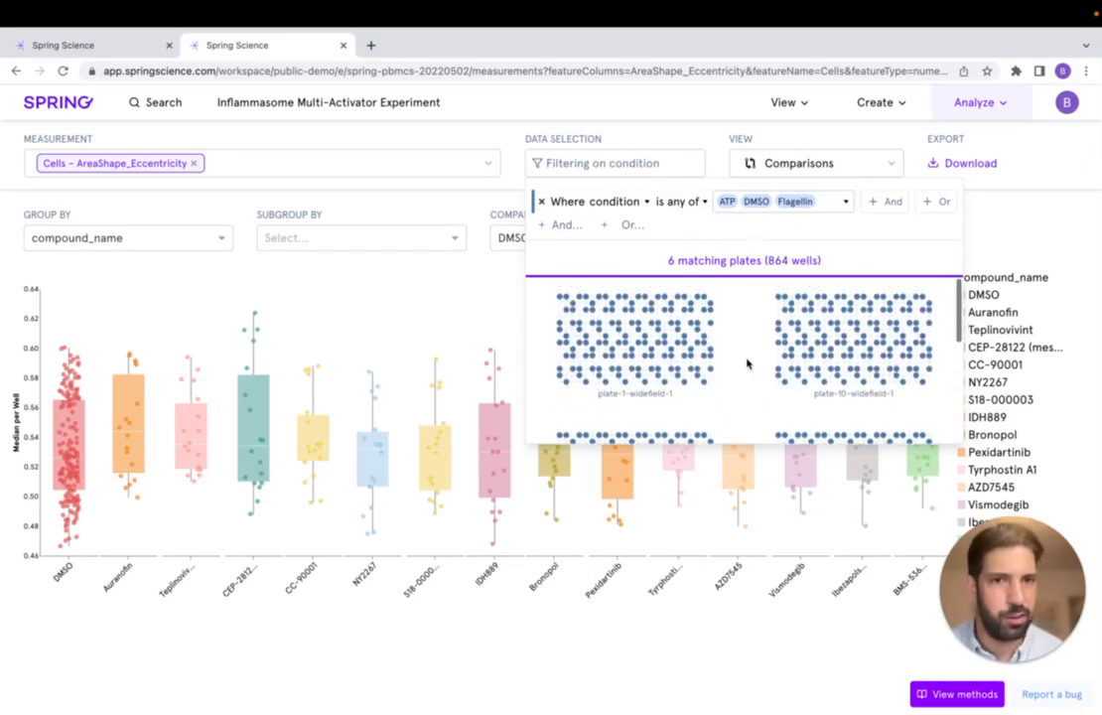
Step: Open the cell overlays for the highest CEP-28122 (mesylate salt) point, well C21 on plate-1-widefield-1
click(418, 187)
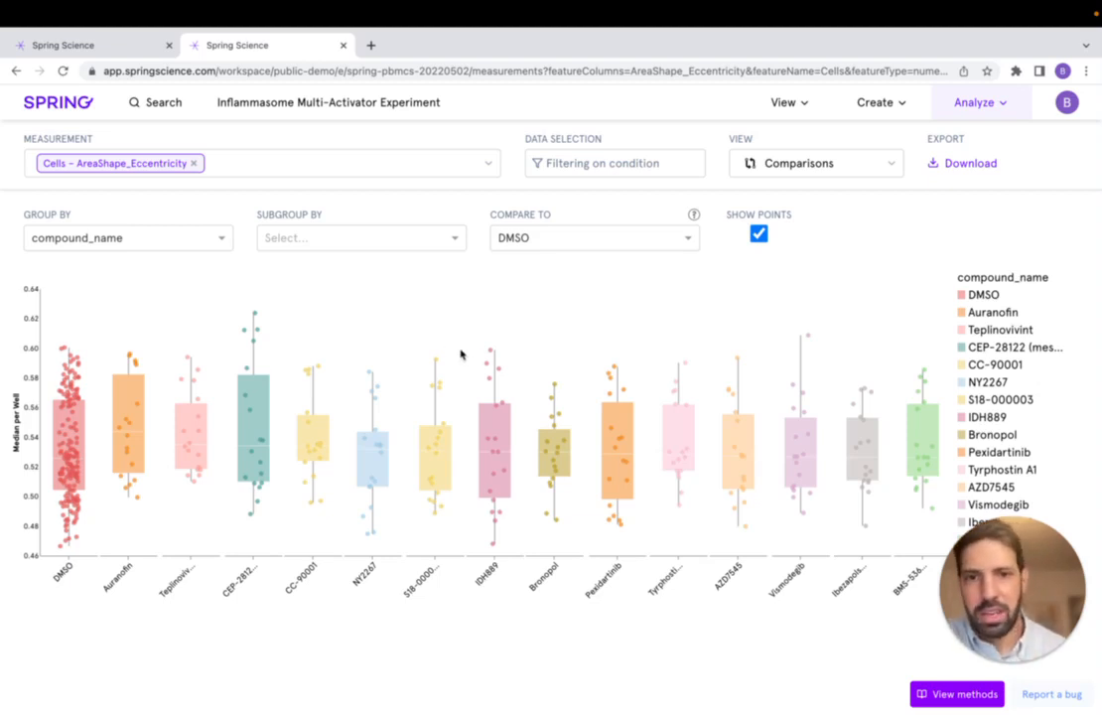
mouse_move(256, 316)
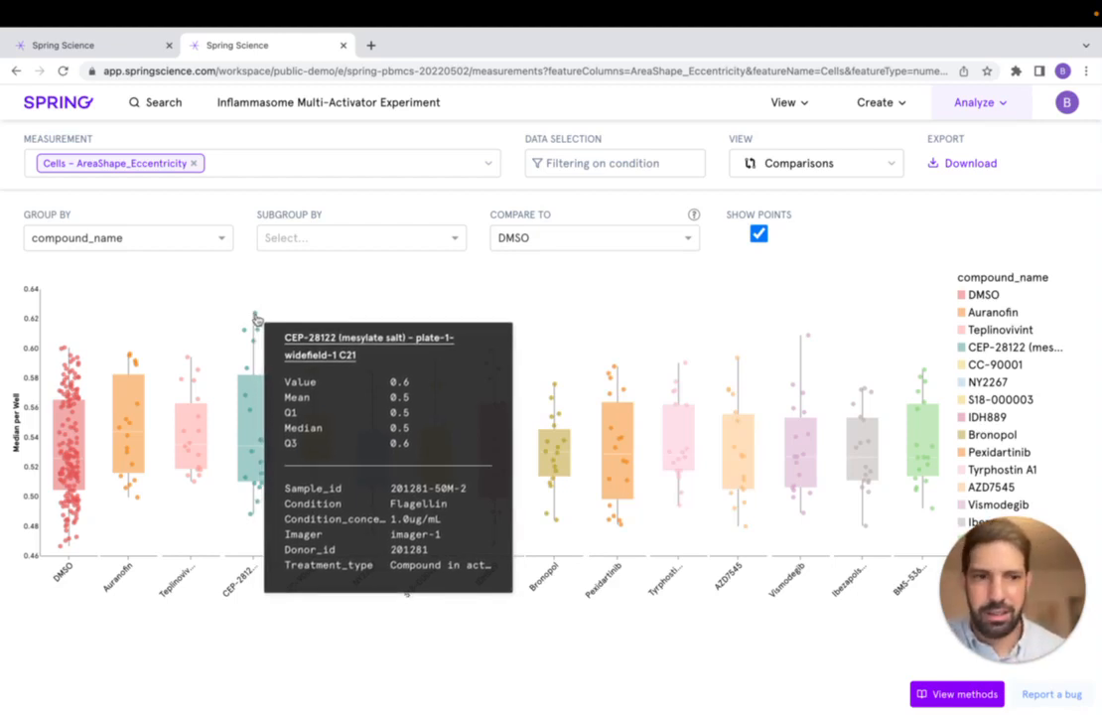
click(256, 317)
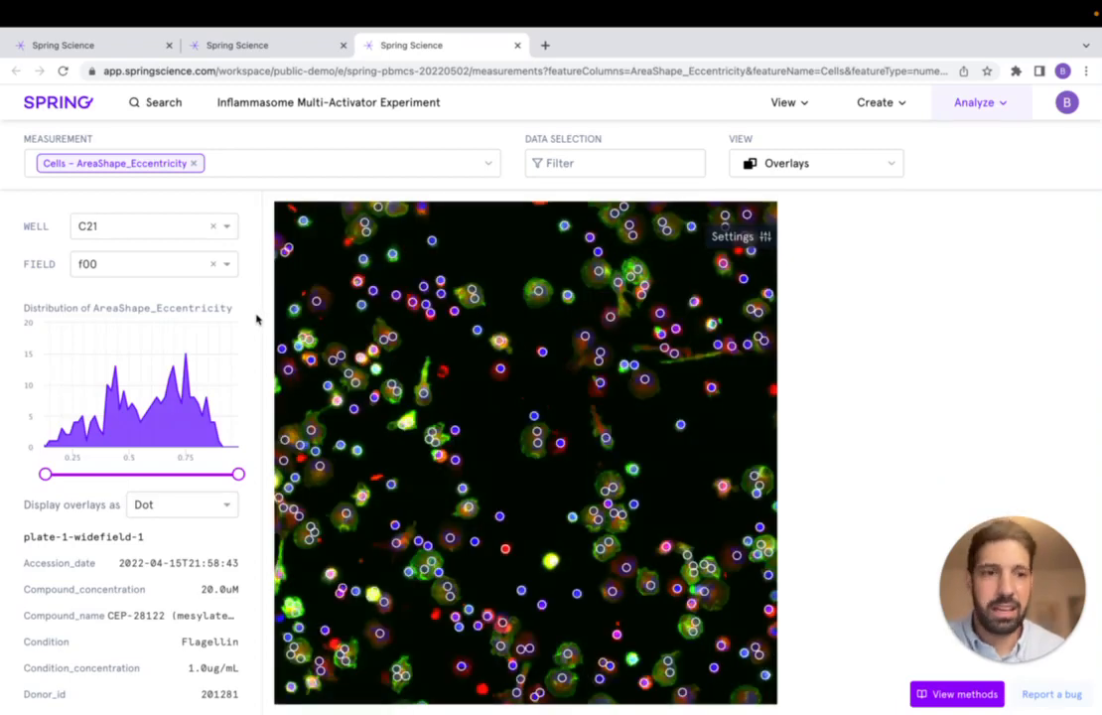
Step: Display the overlays as Numeric, limit the eccentricity range to about 0.7–0.865, and return to the comparison plot
click(213, 504)
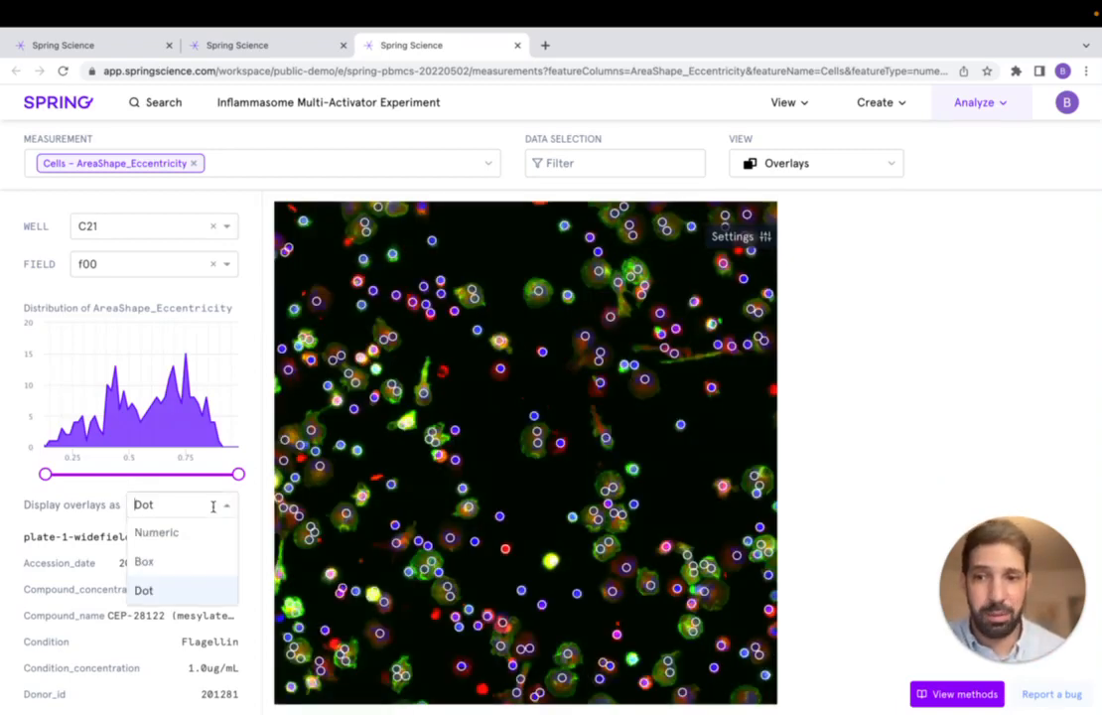
click(180, 534)
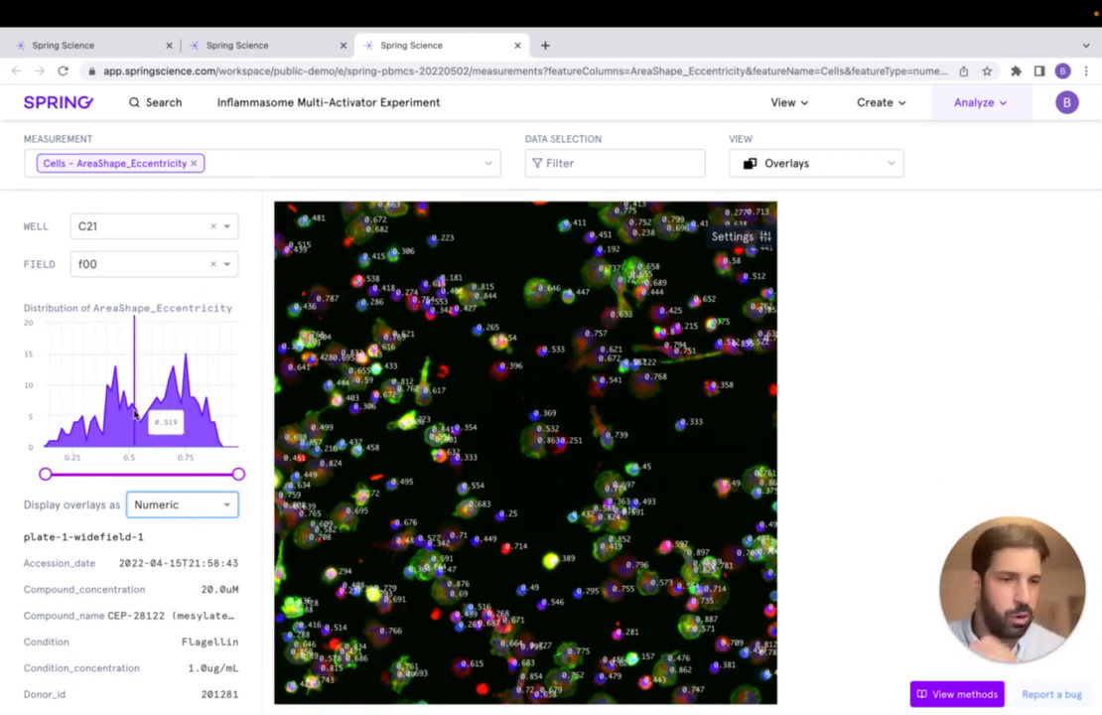
drag(44, 474, 212, 473)
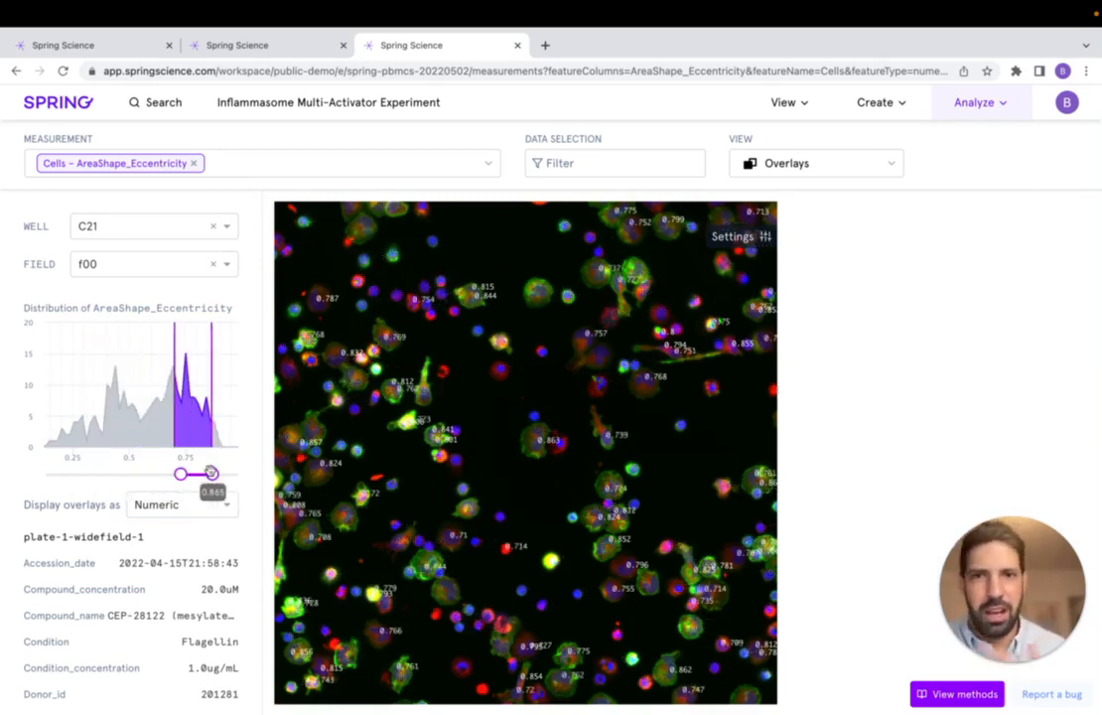
click(517, 45)
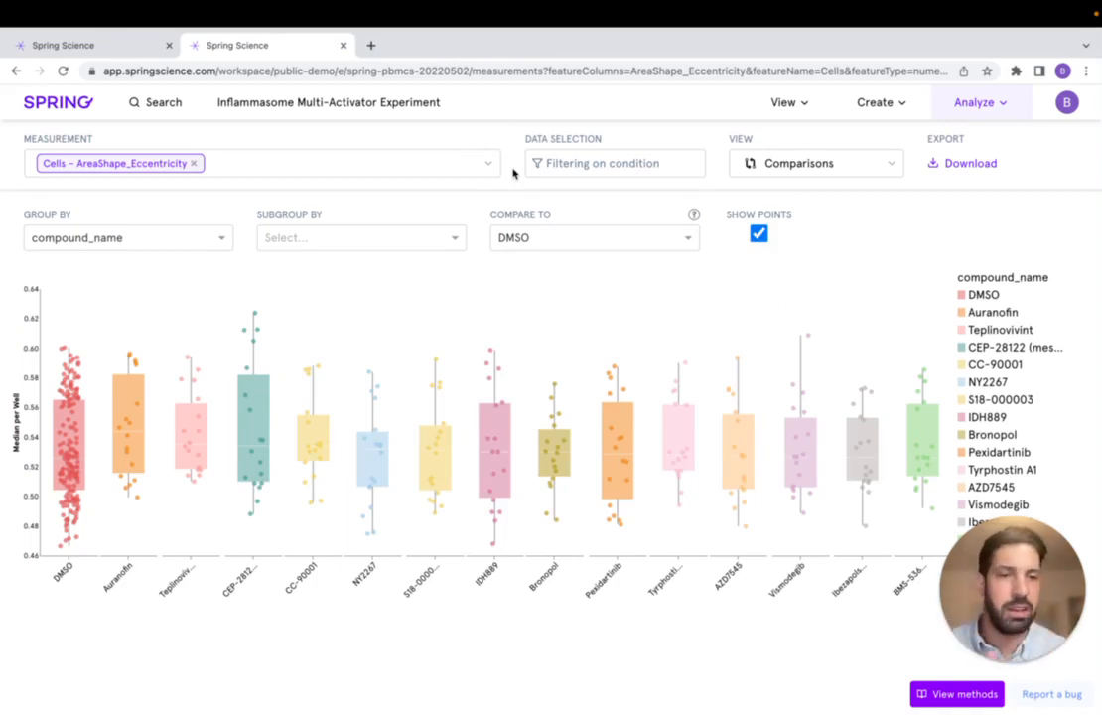
Step: Switch the eccentricity analysis to the Image Distribution view and check the available measurements, keeping the current one
click(762, 169)
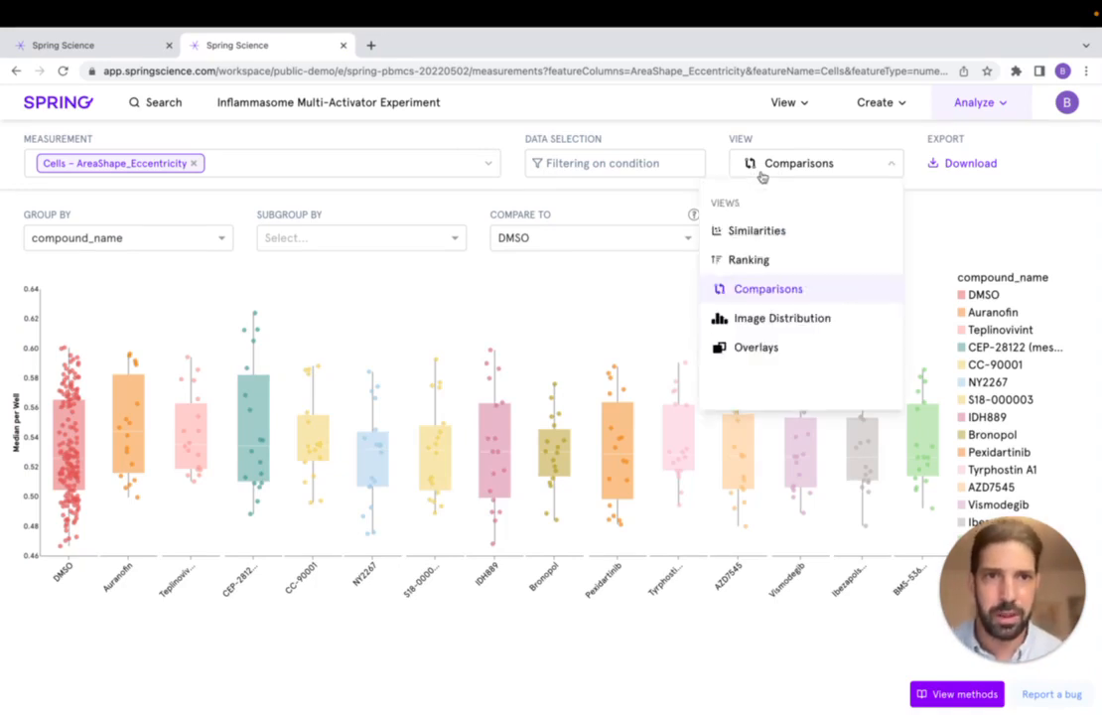
click(782, 318)
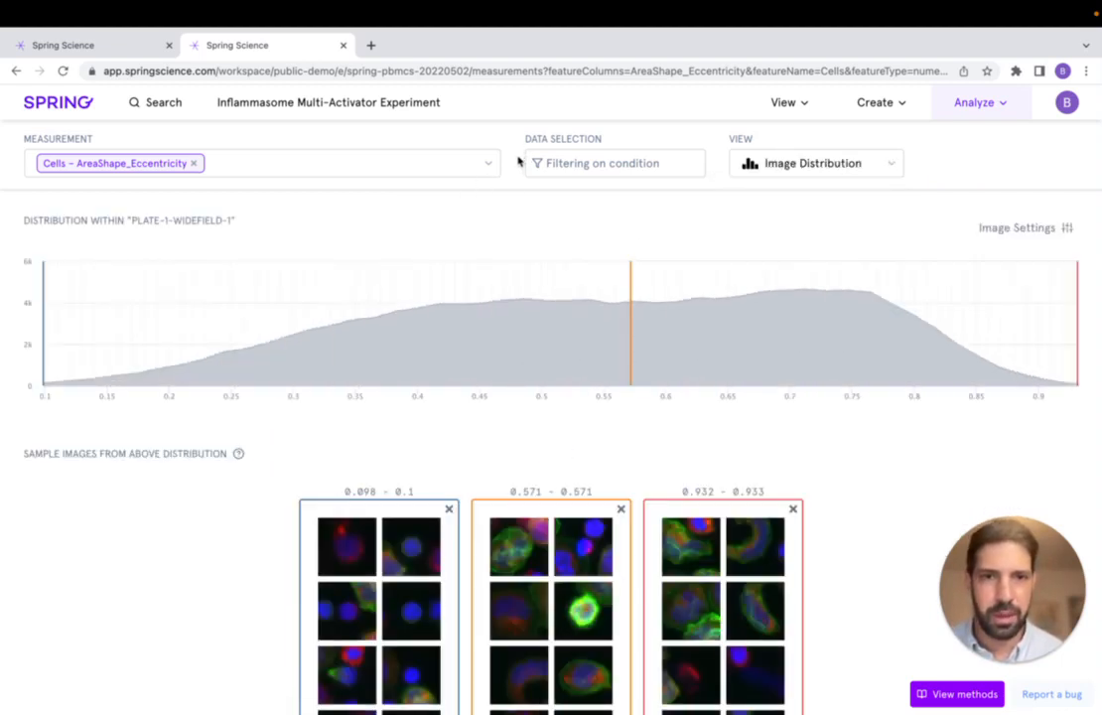
click(266, 170)
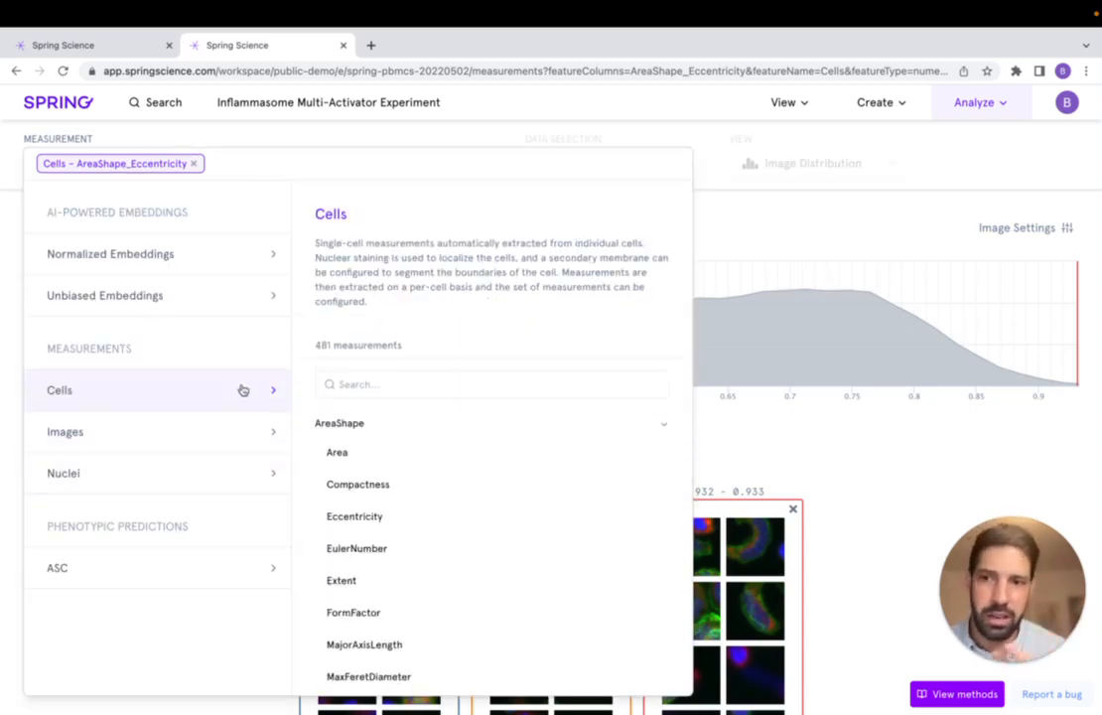
click(747, 213)
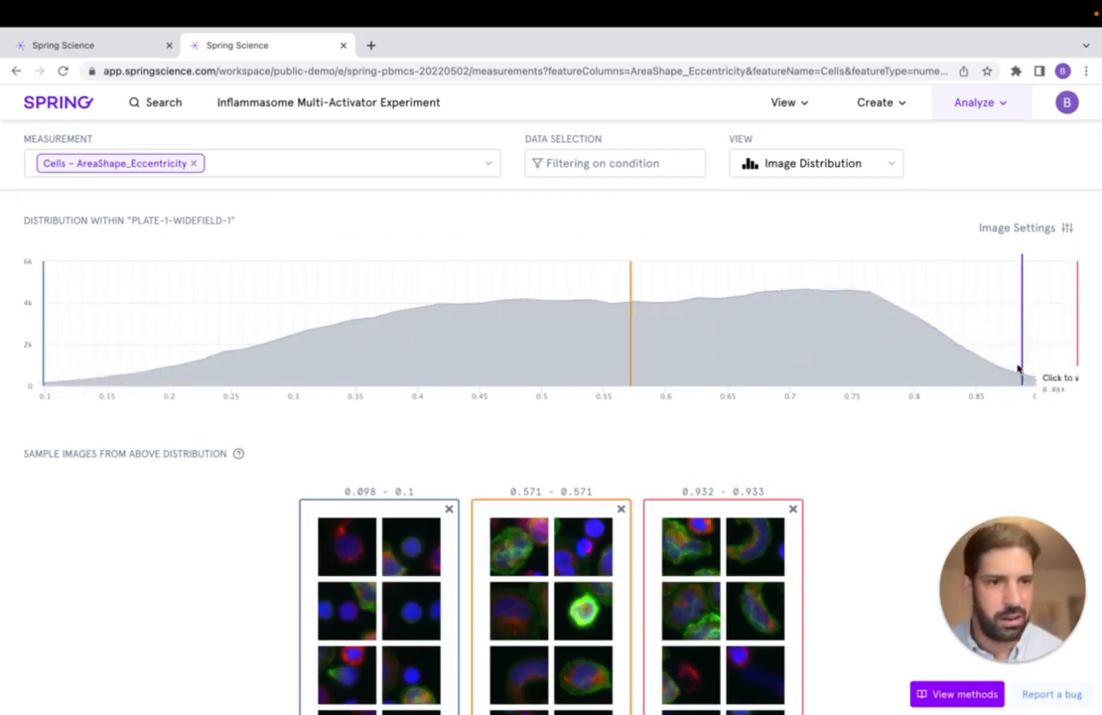
Step: Lower the upper intensity limit of the Hoechst channel in the sample image settings
click(1022, 229)
drag(930, 250, 897, 251)
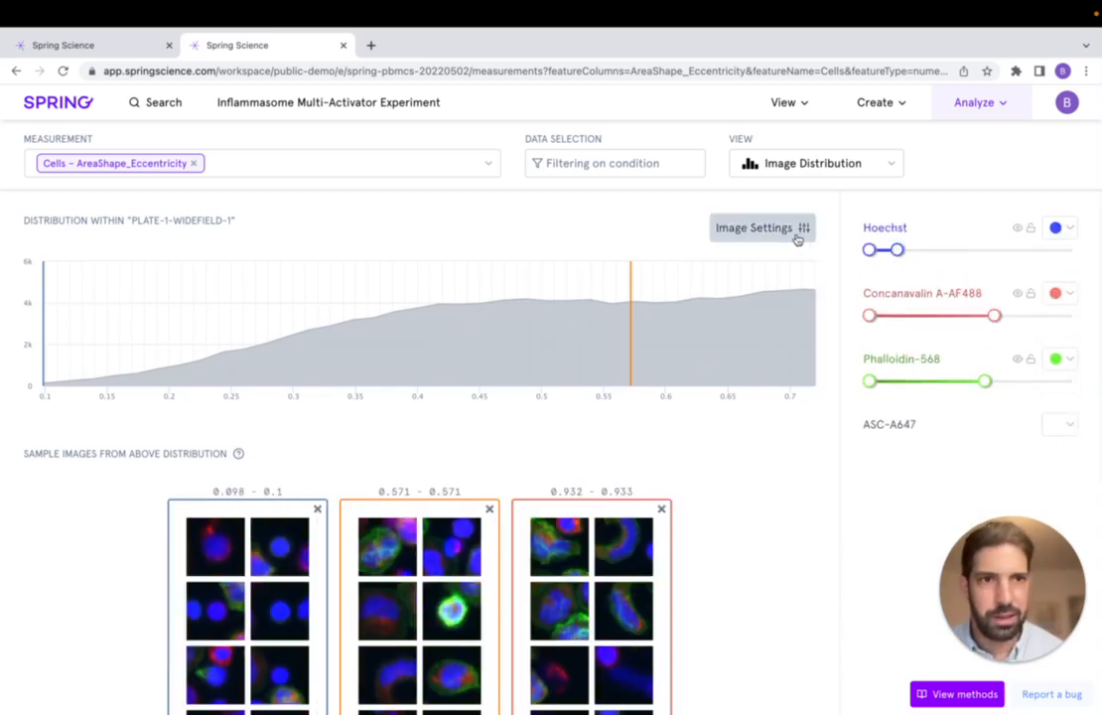
click(799, 228)
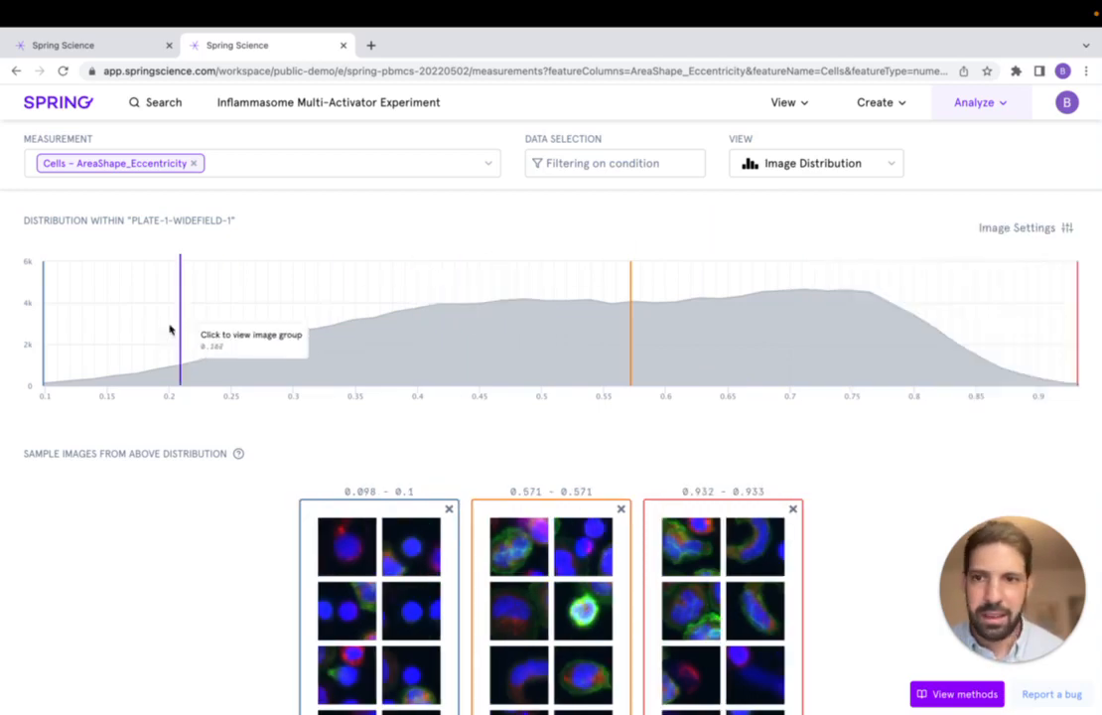
Step: Add sample image groups at eccentricities 0.174, 0.771 and 0.878 and compare the cell images across the distribution
click(137, 318)
click(878, 292)
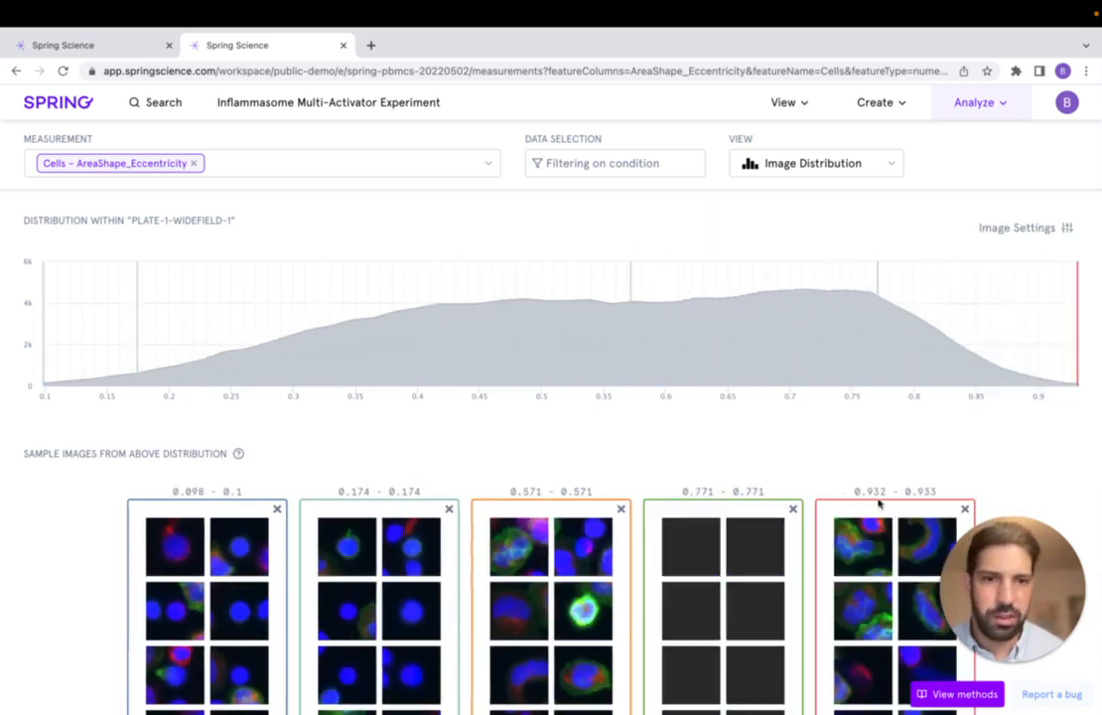
click(1010, 363)
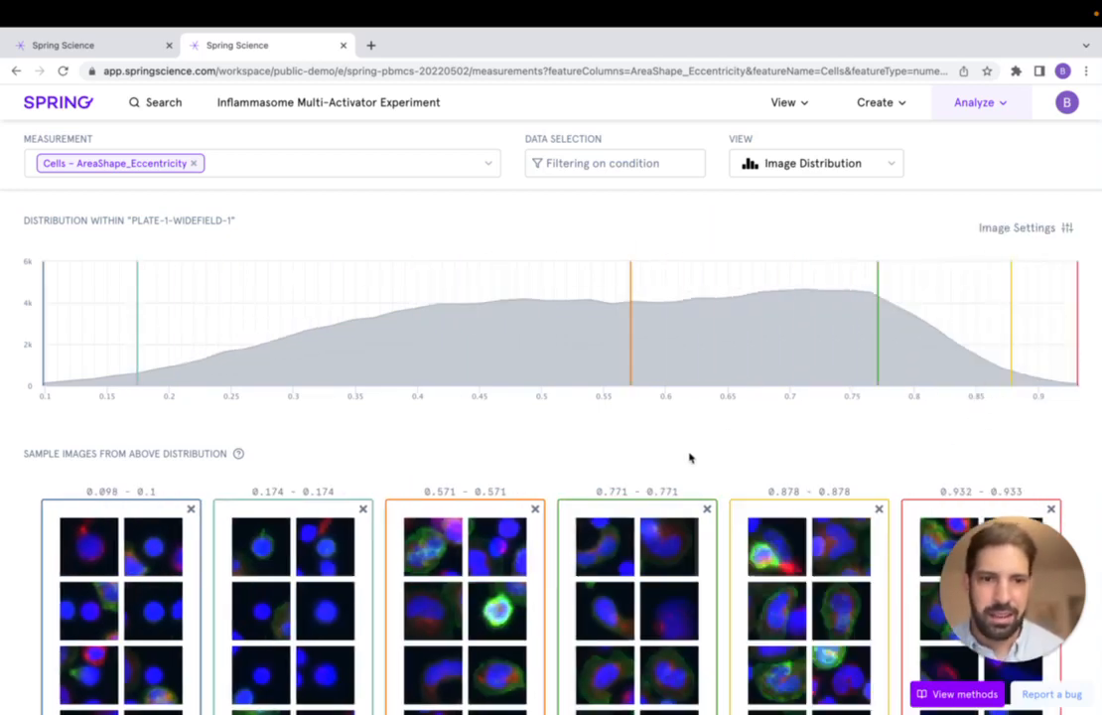
scroll(690, 457, down, 1)
scroll(690, 458, down, 4)
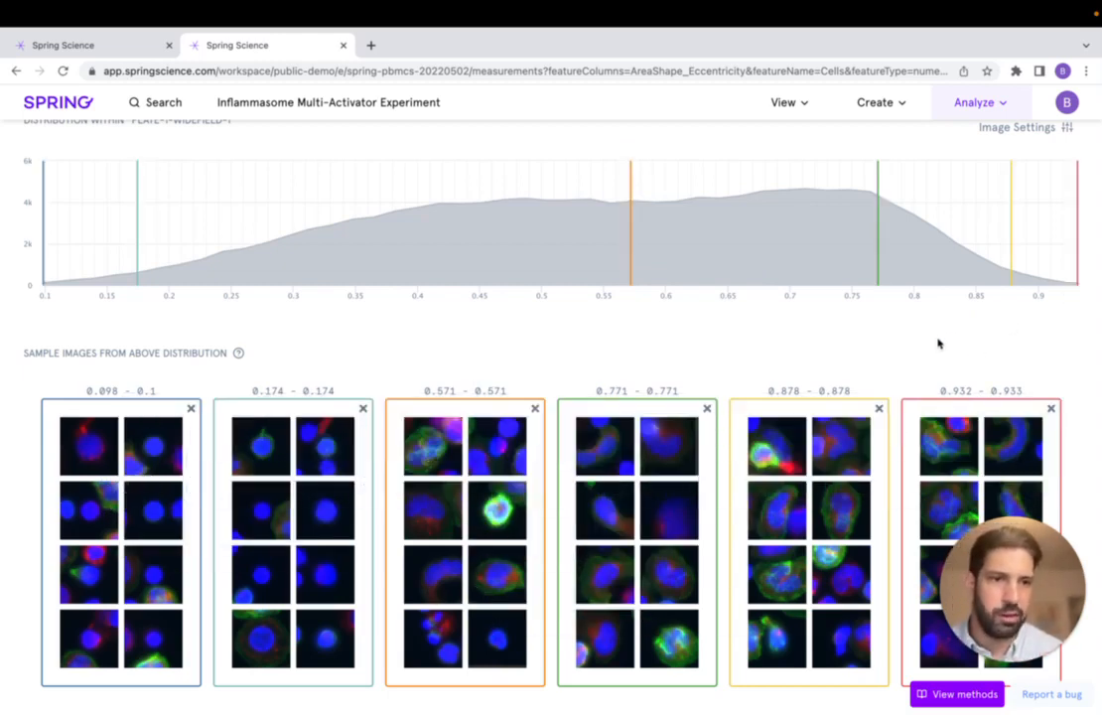
scroll(727, 385, up, 2)
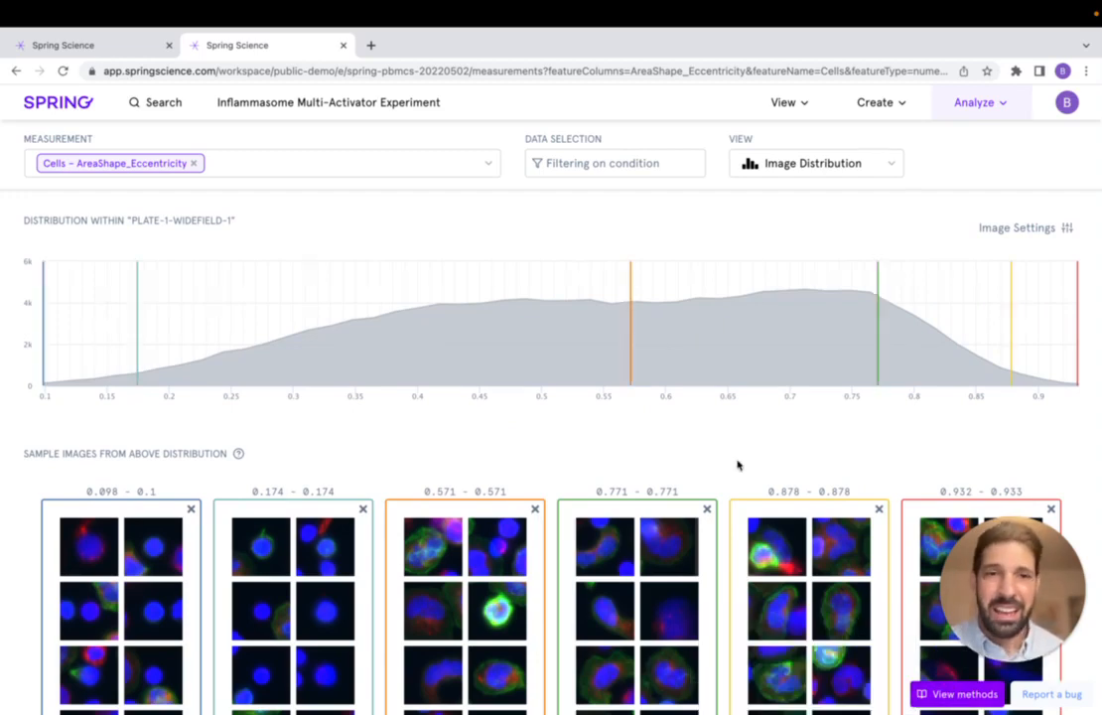
Step: Return to the Comparisons view and read through the Analyze methods documentation down to its footnotes
click(766, 165)
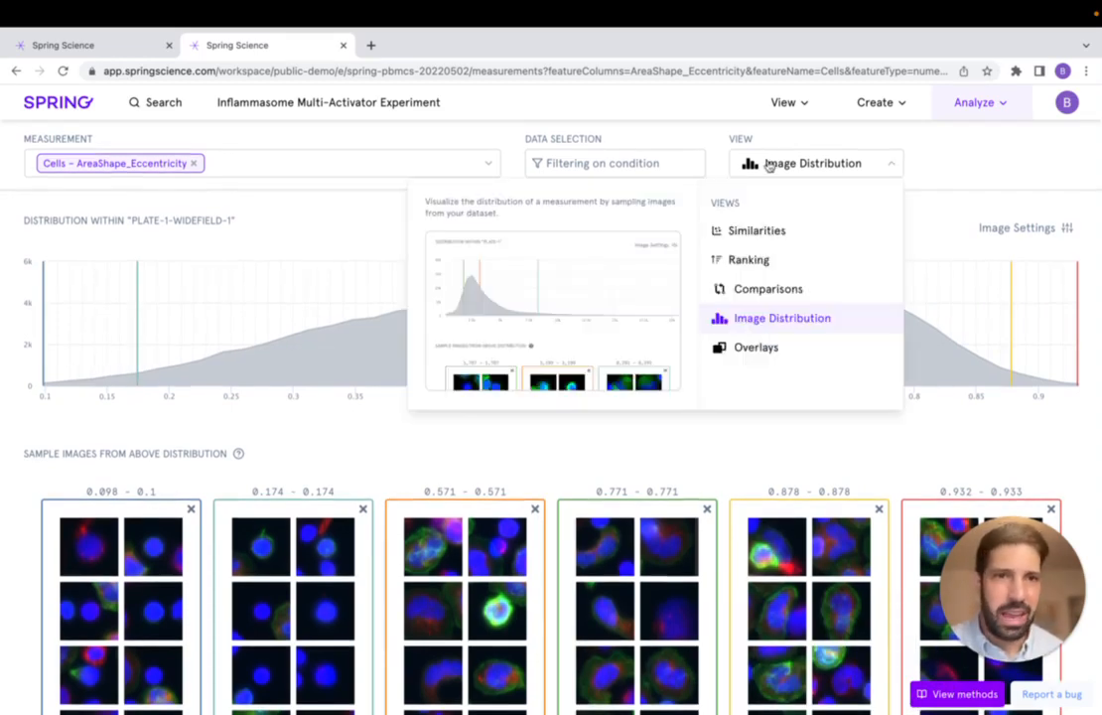
click(748, 291)
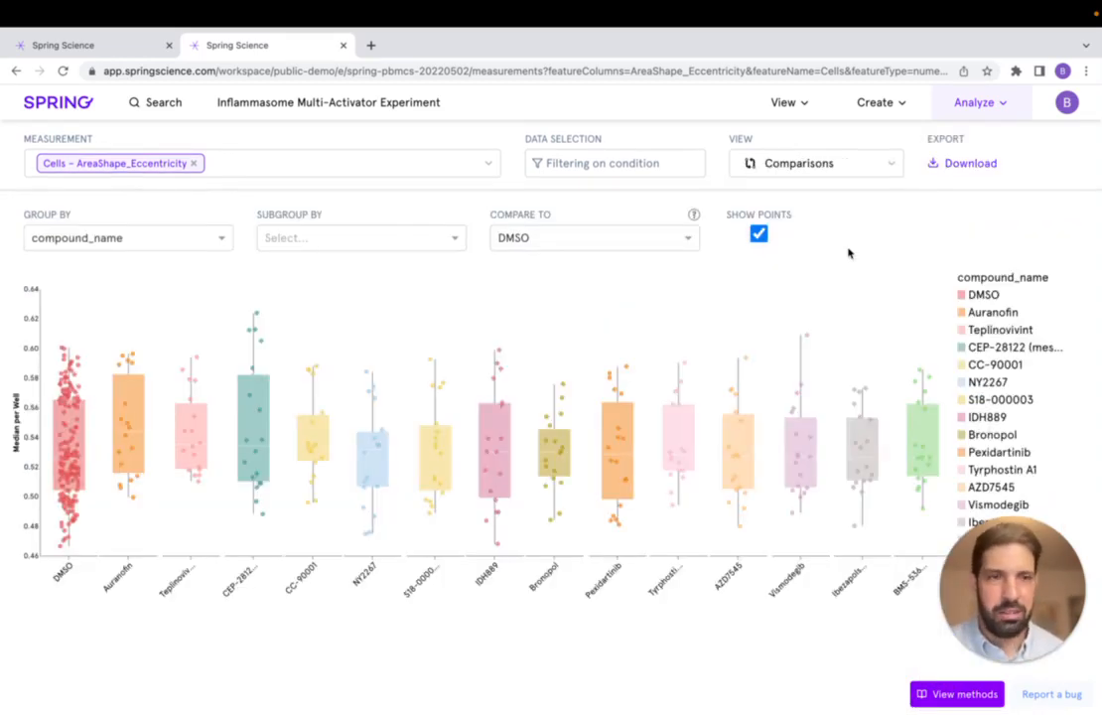
click(927, 694)
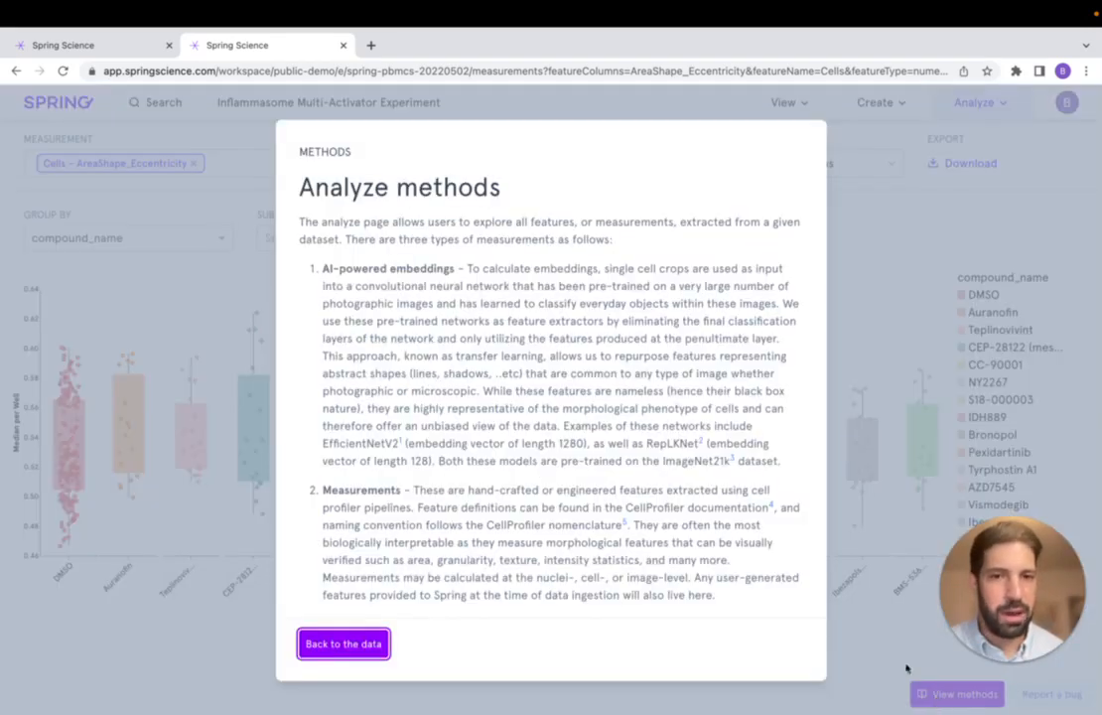
scroll(570, 455, down, 10)
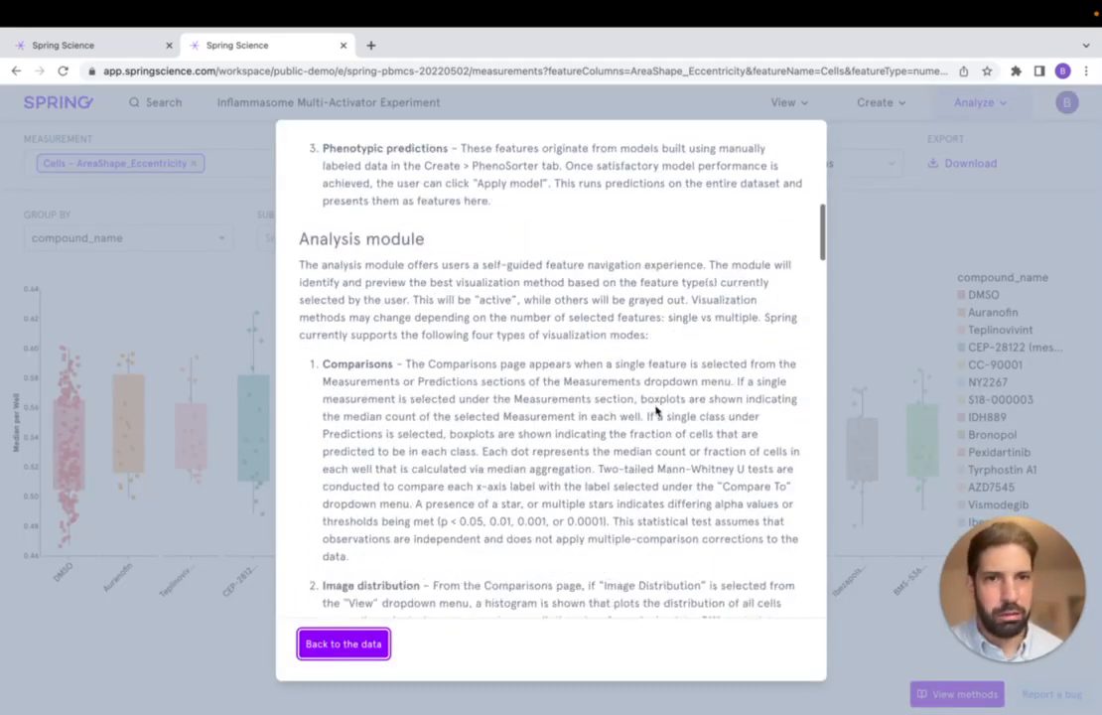
scroll(655, 409, down, 15)
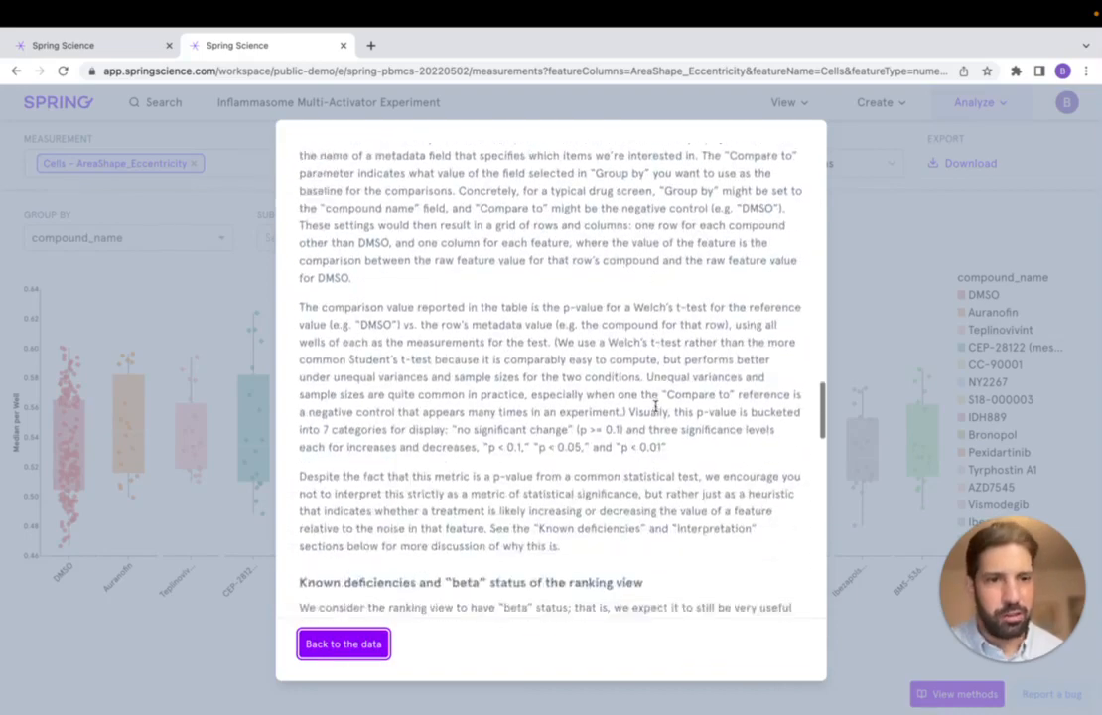
scroll(656, 407, down, 15)
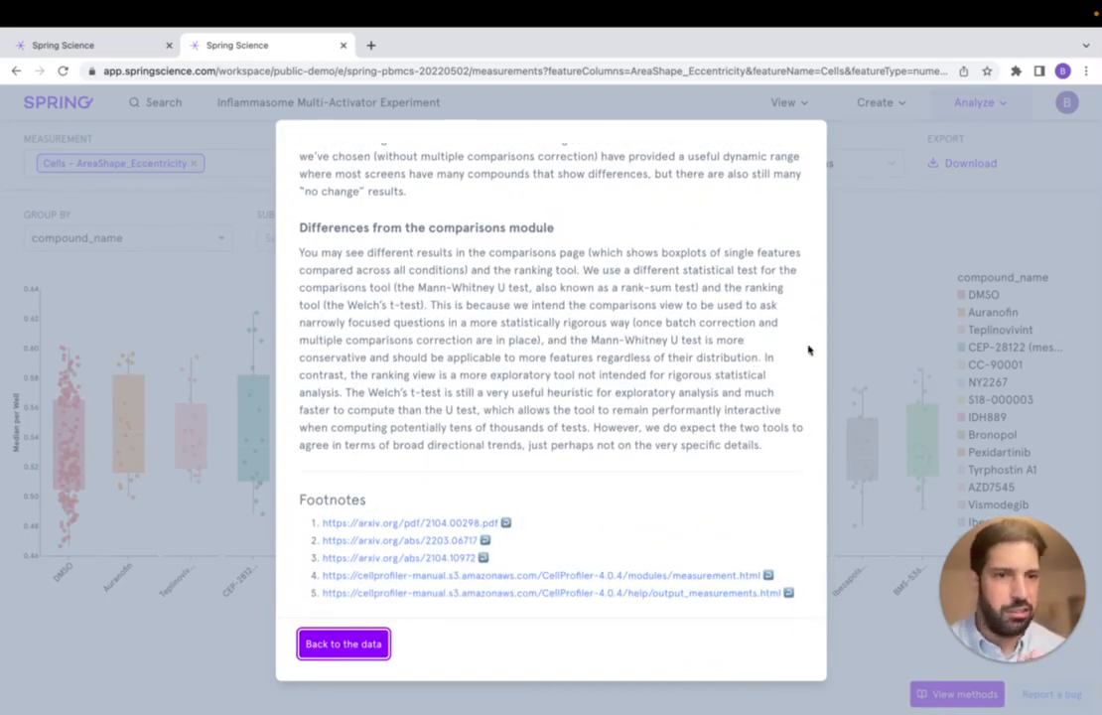
click(859, 327)
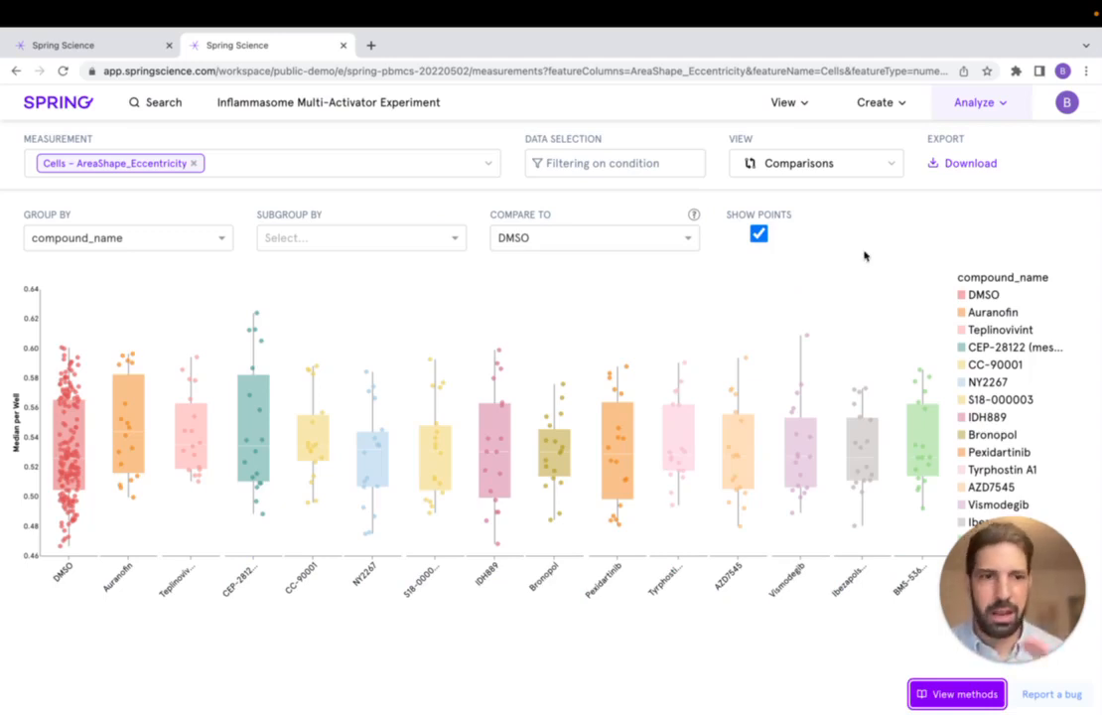
click(939, 695)
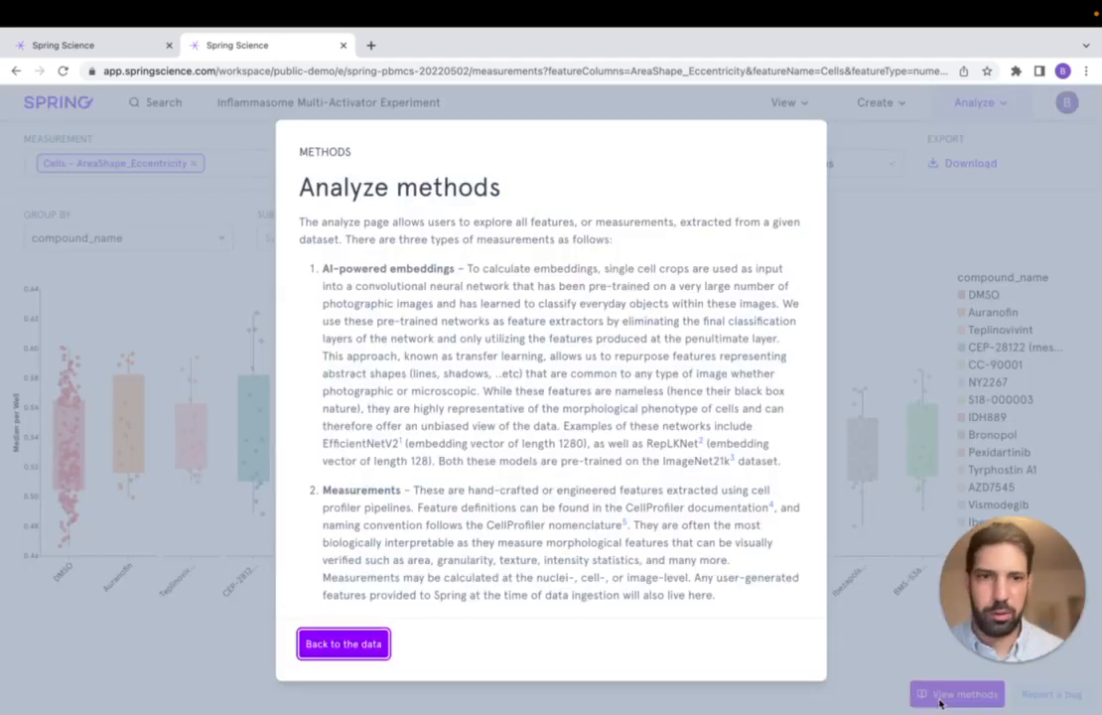
click(873, 252)
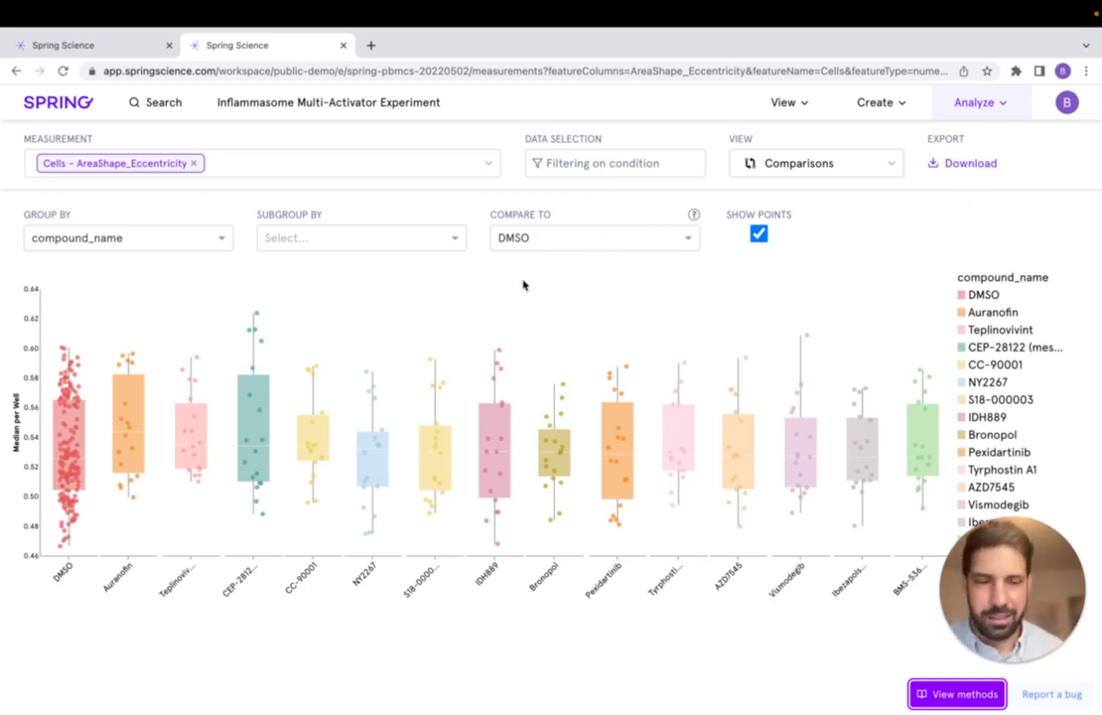
Step: Look at the Normalized Embeddings description and its channels among the measurement choices
click(471, 170)
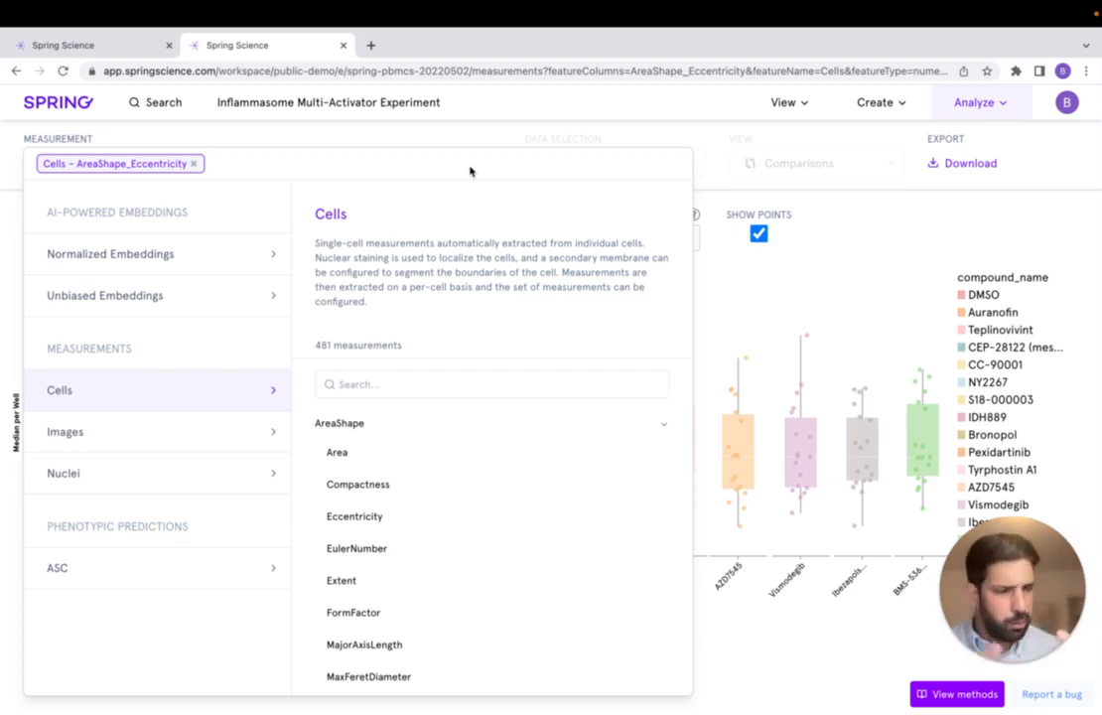
mouse_move(128, 248)
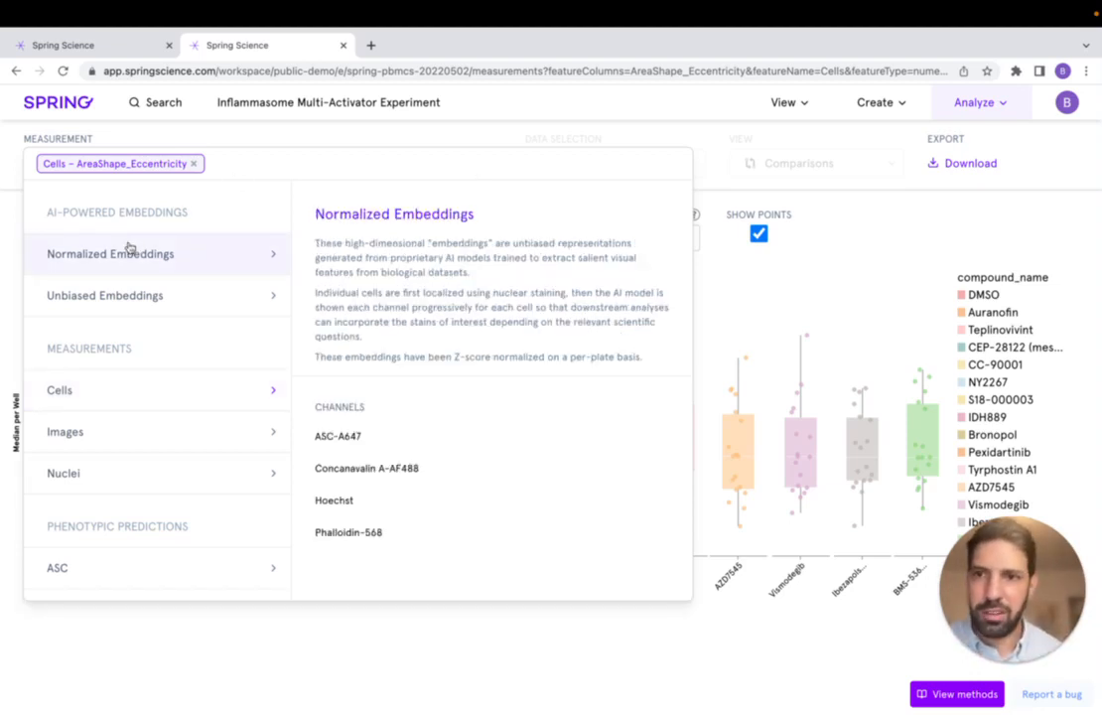
click(508, 143)
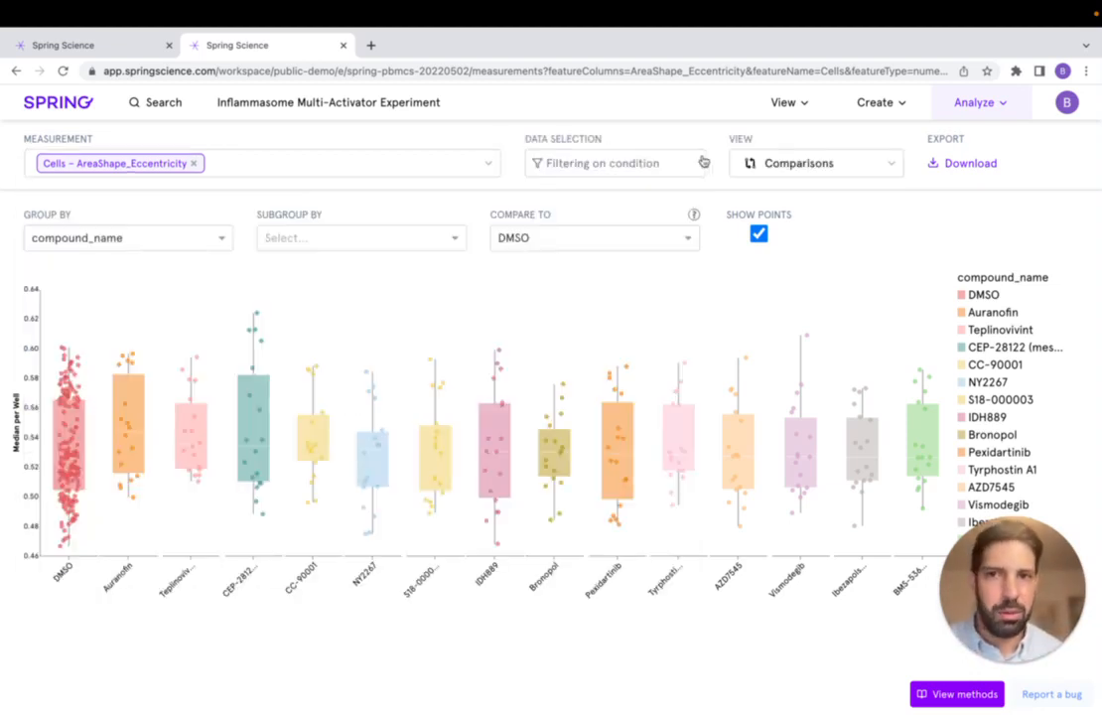
Step: Switch to the Similarities view and replace the eccentricity measurement with Normalized Embeddings for all four channels
click(659, 155)
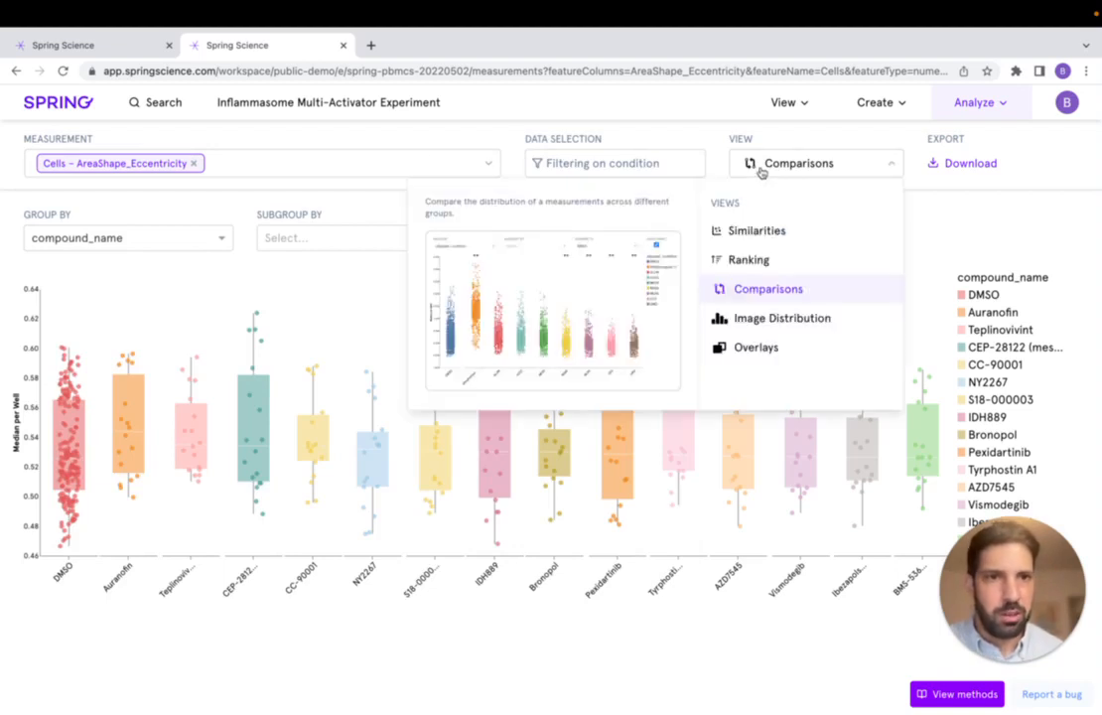
click(758, 230)
click(472, 168)
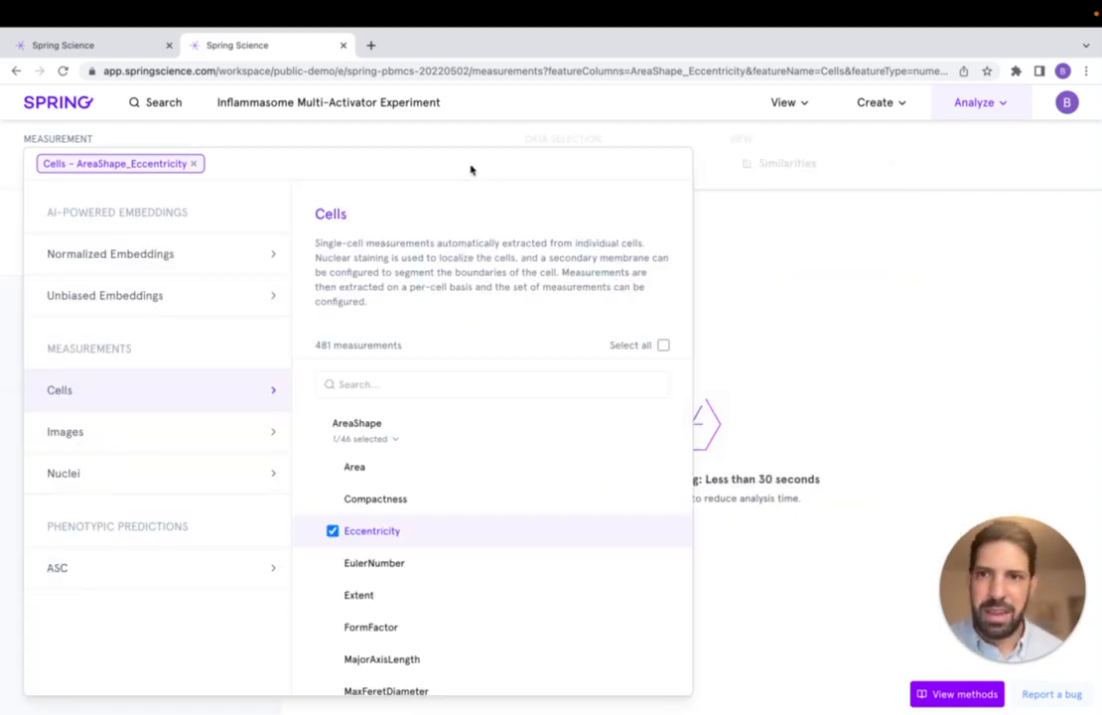
click(197, 164)
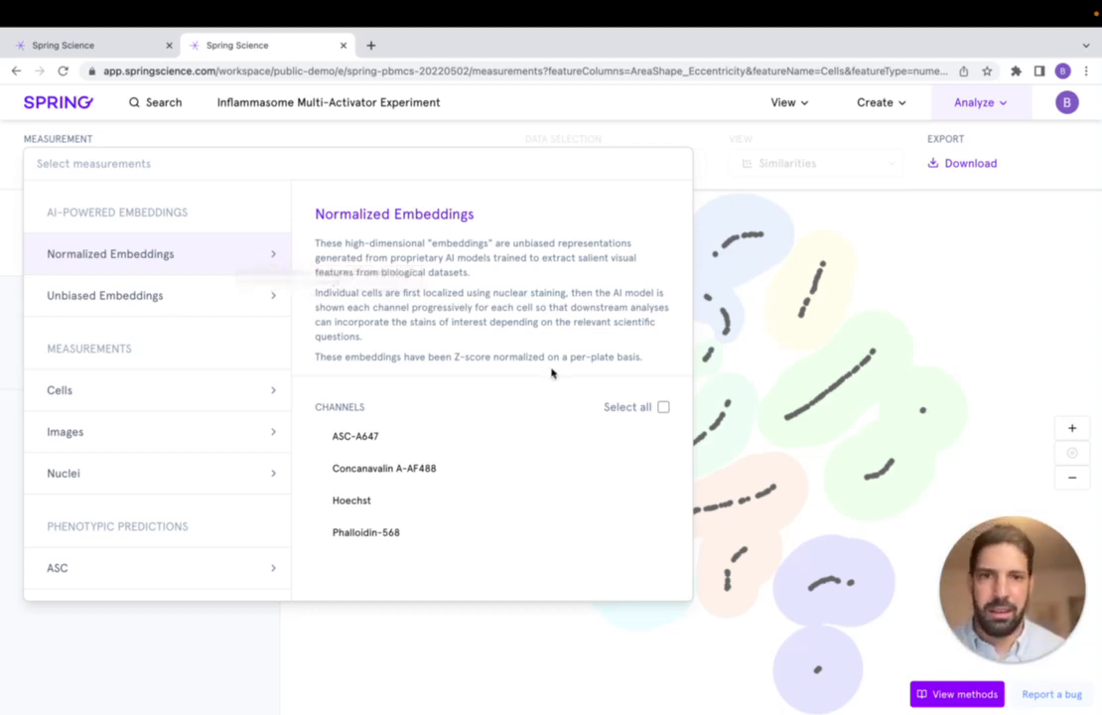
click(661, 407)
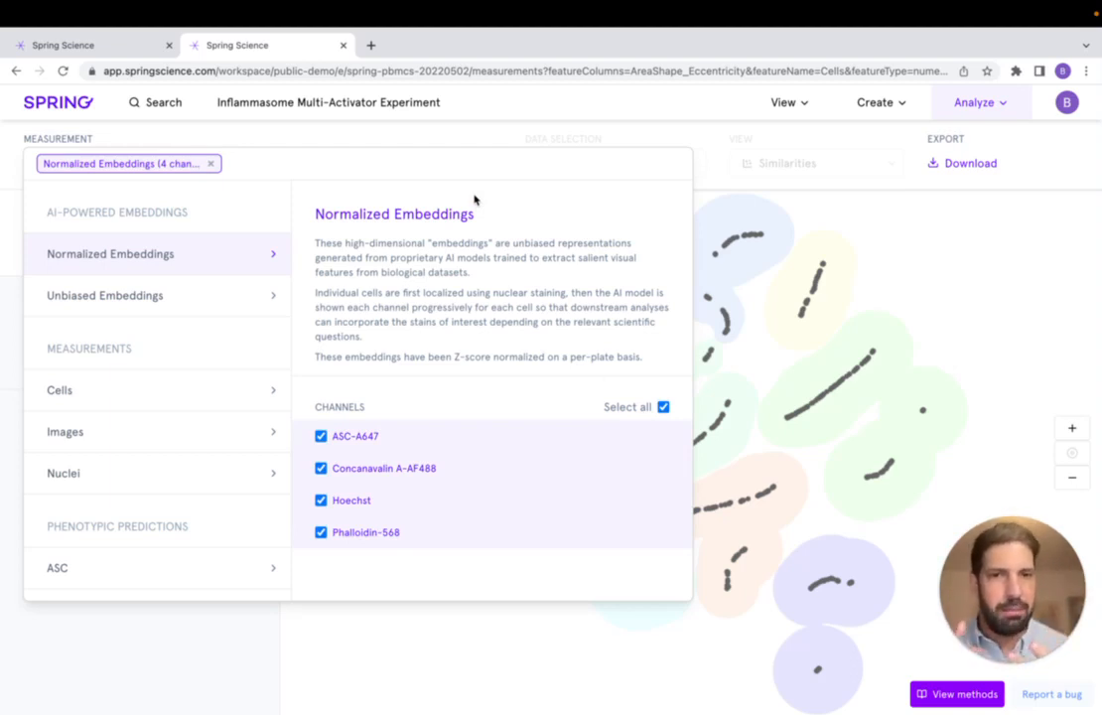
click(904, 244)
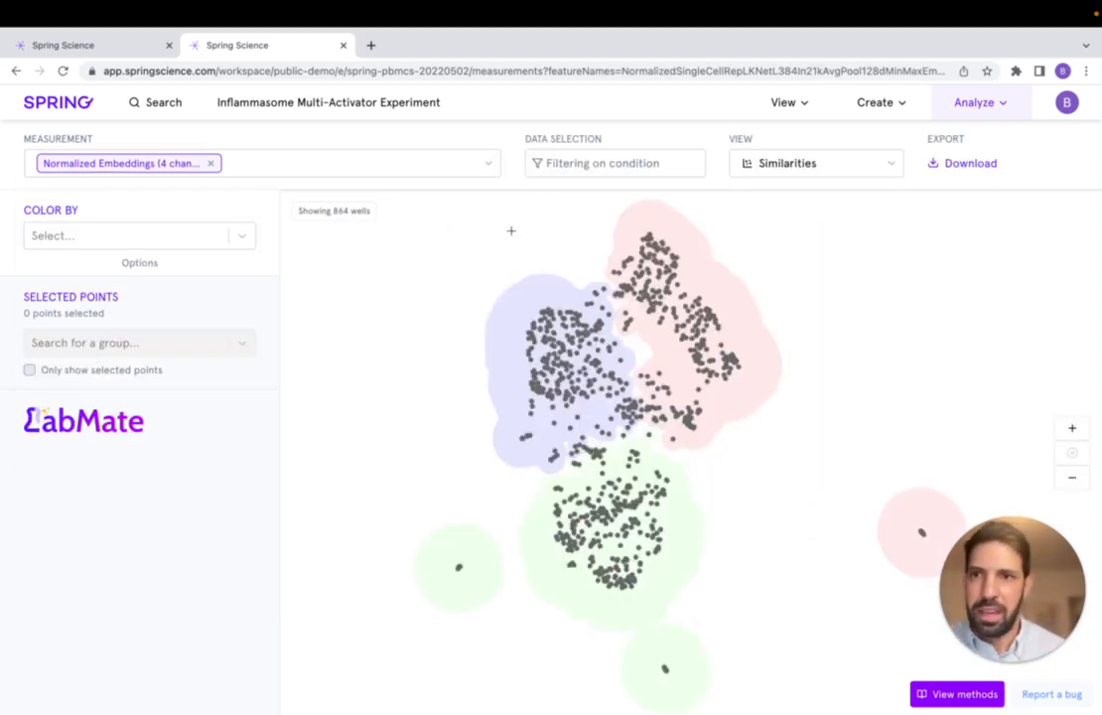
Step: Check the embedding channels and add a treatment_type filter for Compound in activated state and Untreated control wells
click(305, 166)
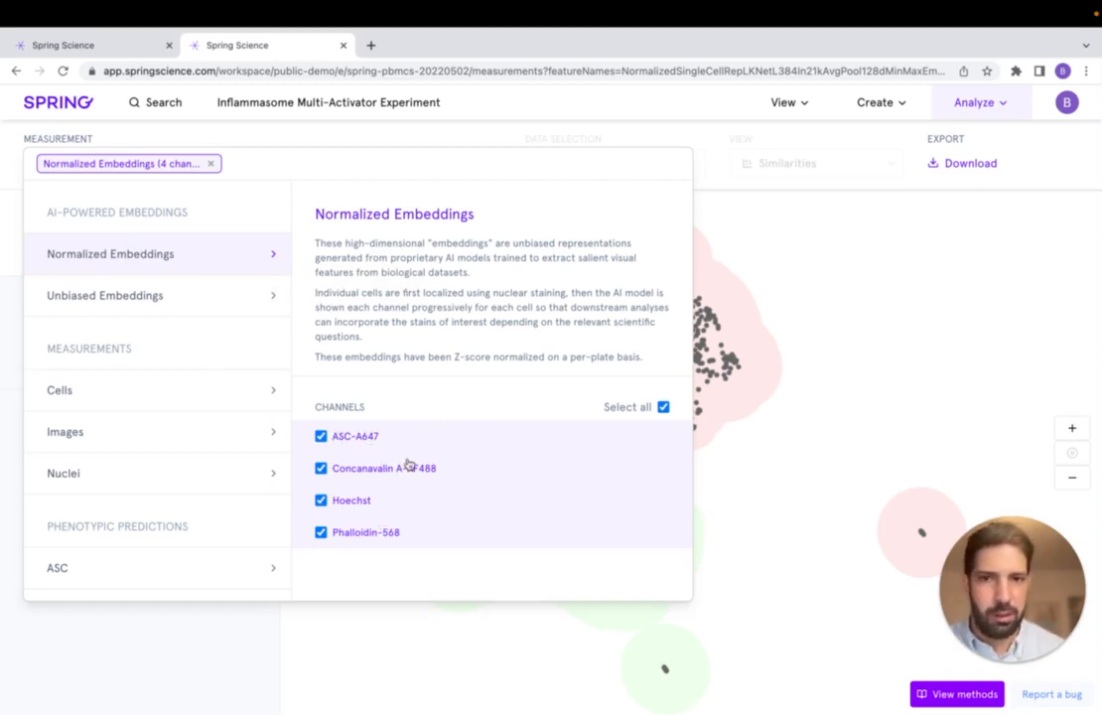
click(685, 359)
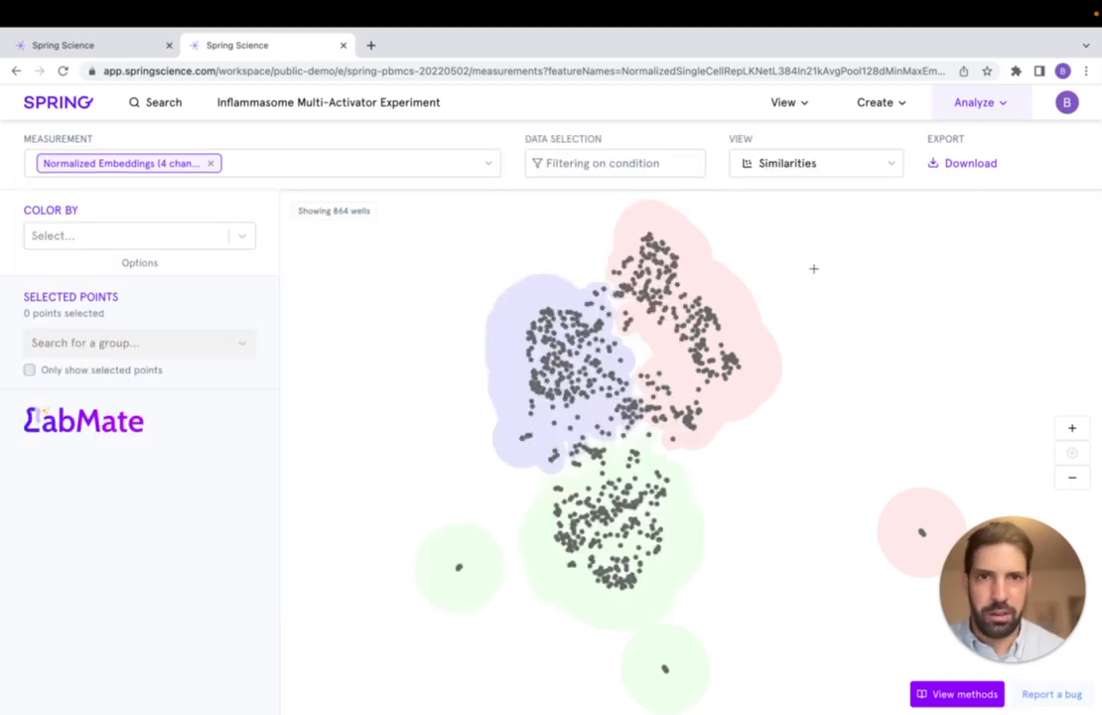
click(592, 166)
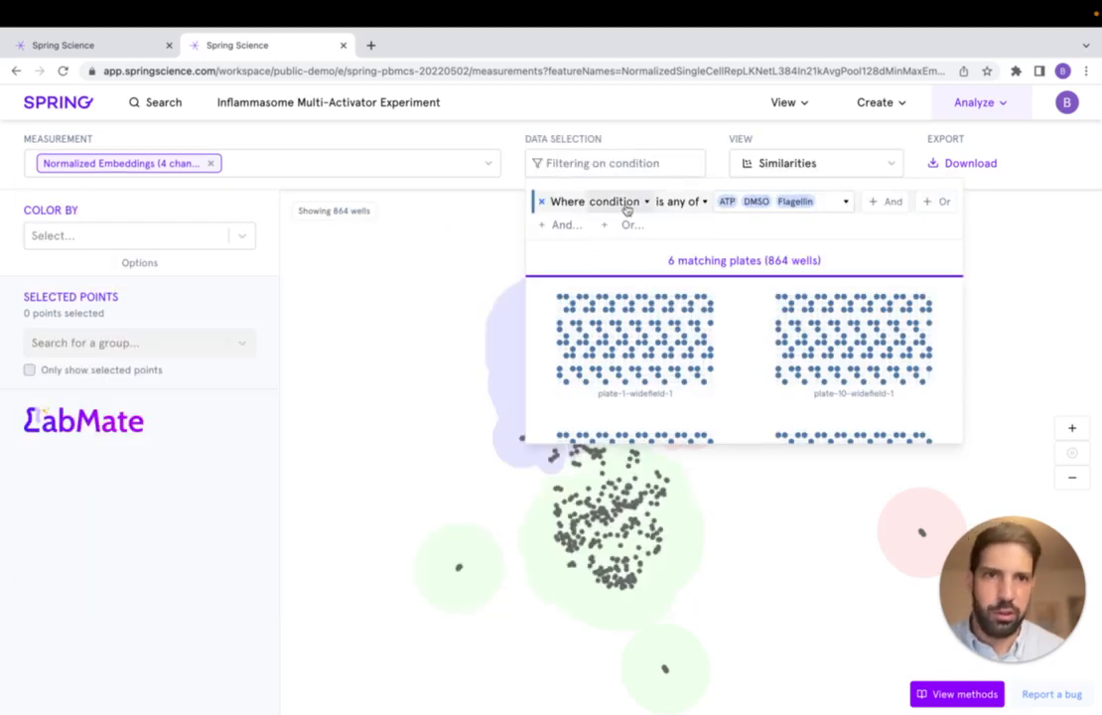
click(561, 225)
click(613, 228)
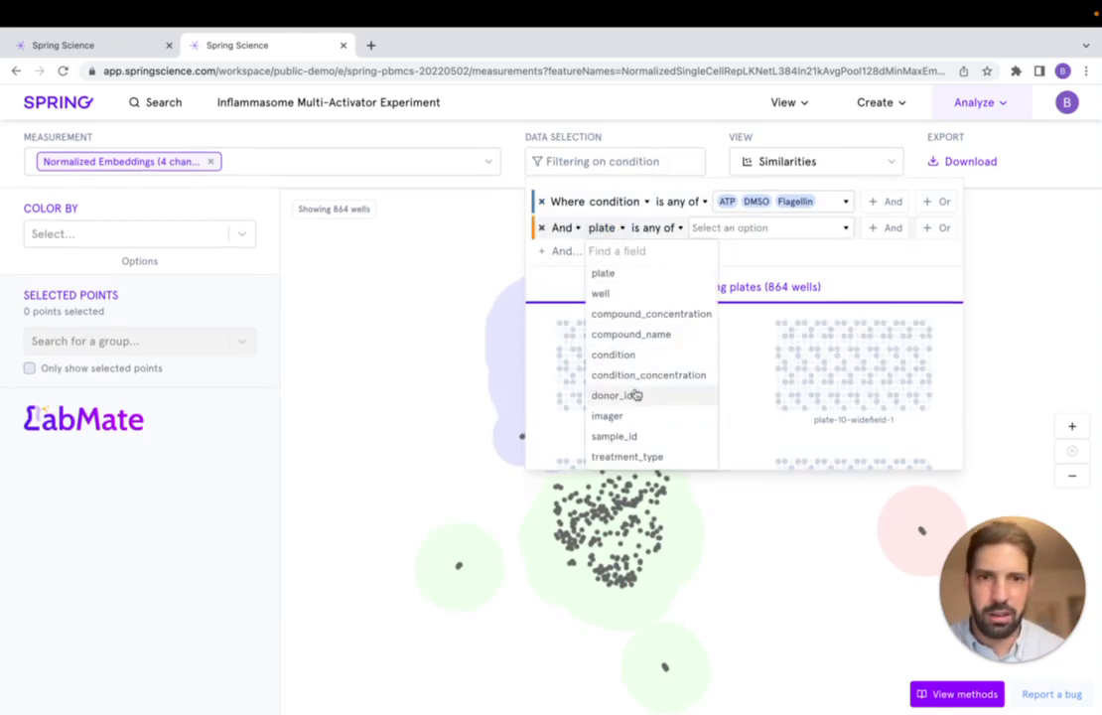
click(625, 456)
click(761, 231)
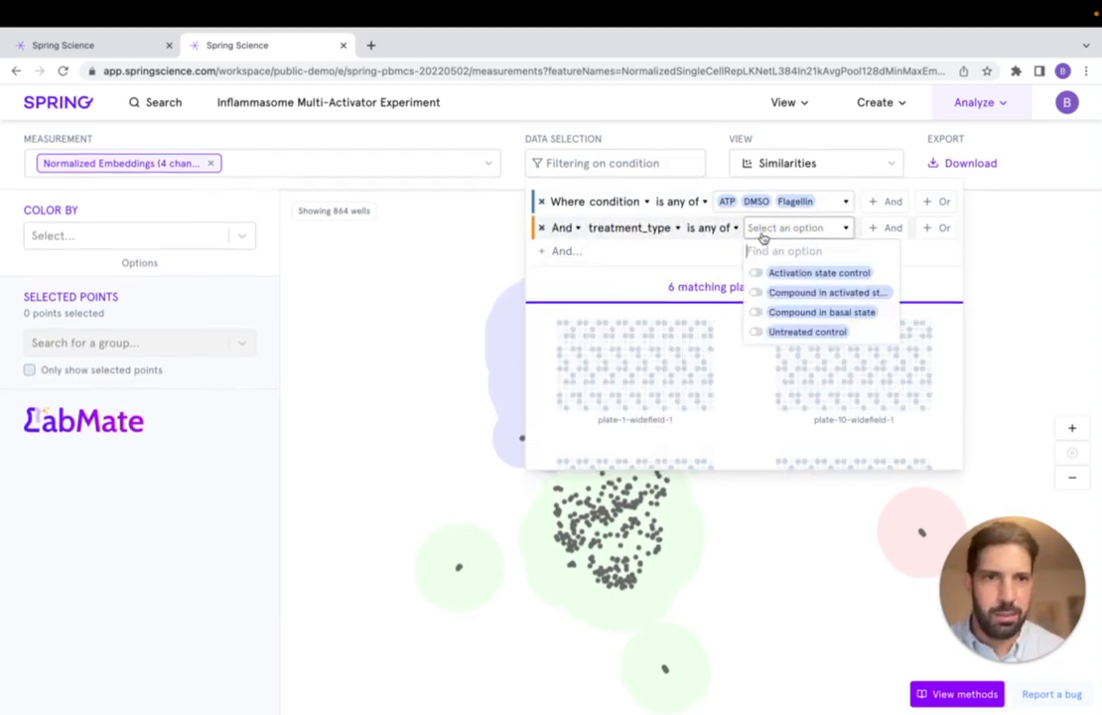
click(770, 292)
click(775, 331)
click(514, 167)
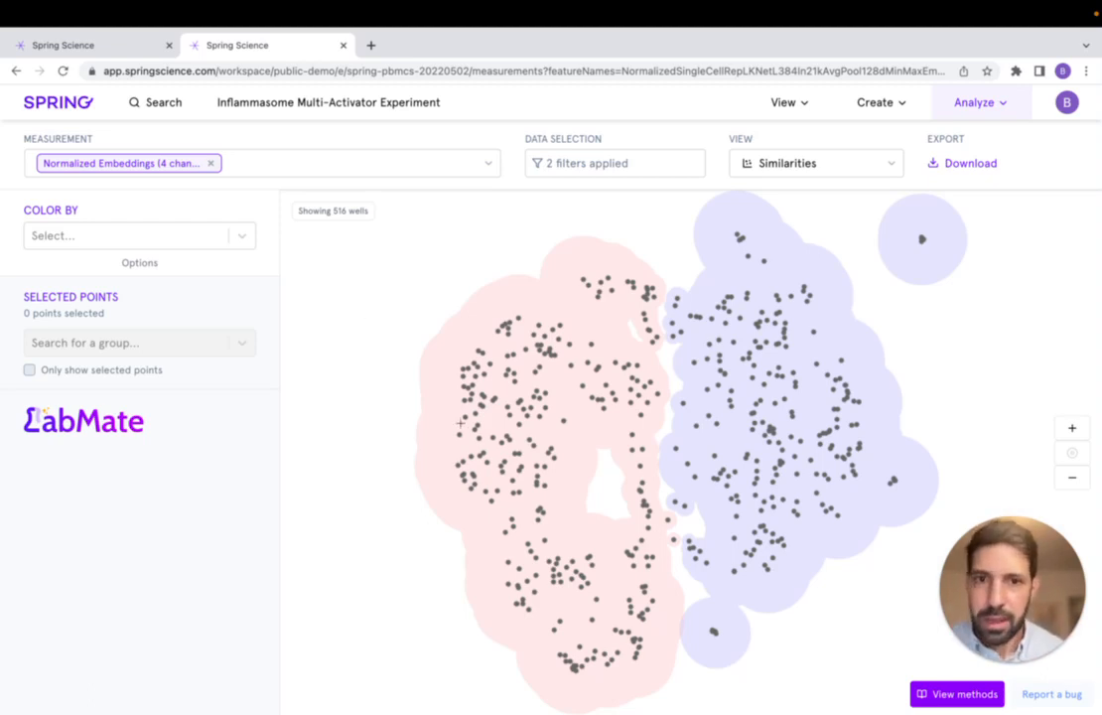
Step: Color the similarity plot by compound_name and temporarily isolate the CC-90001 wells
click(235, 239)
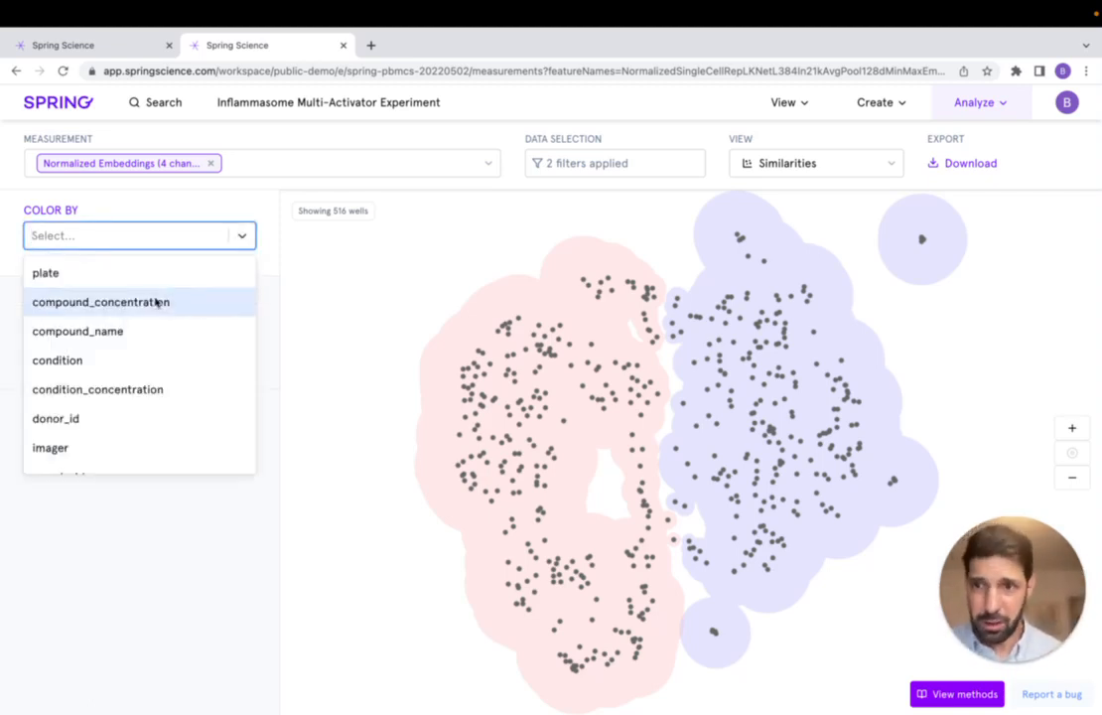
click(140, 334)
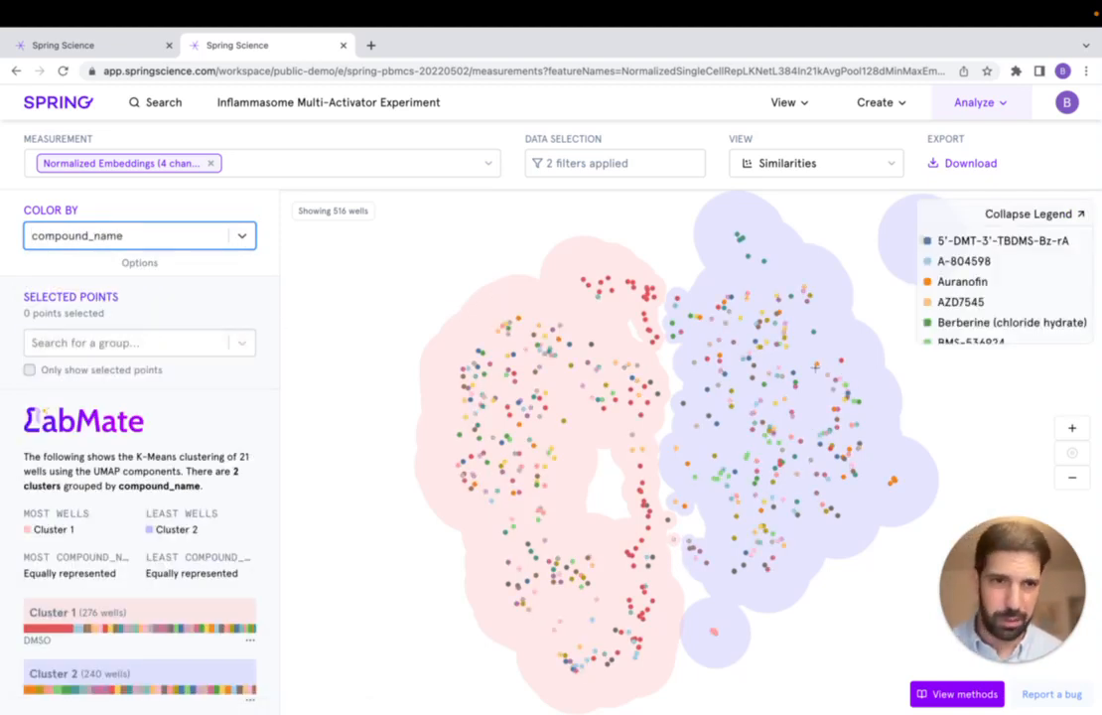
scroll(953, 308, down, 3)
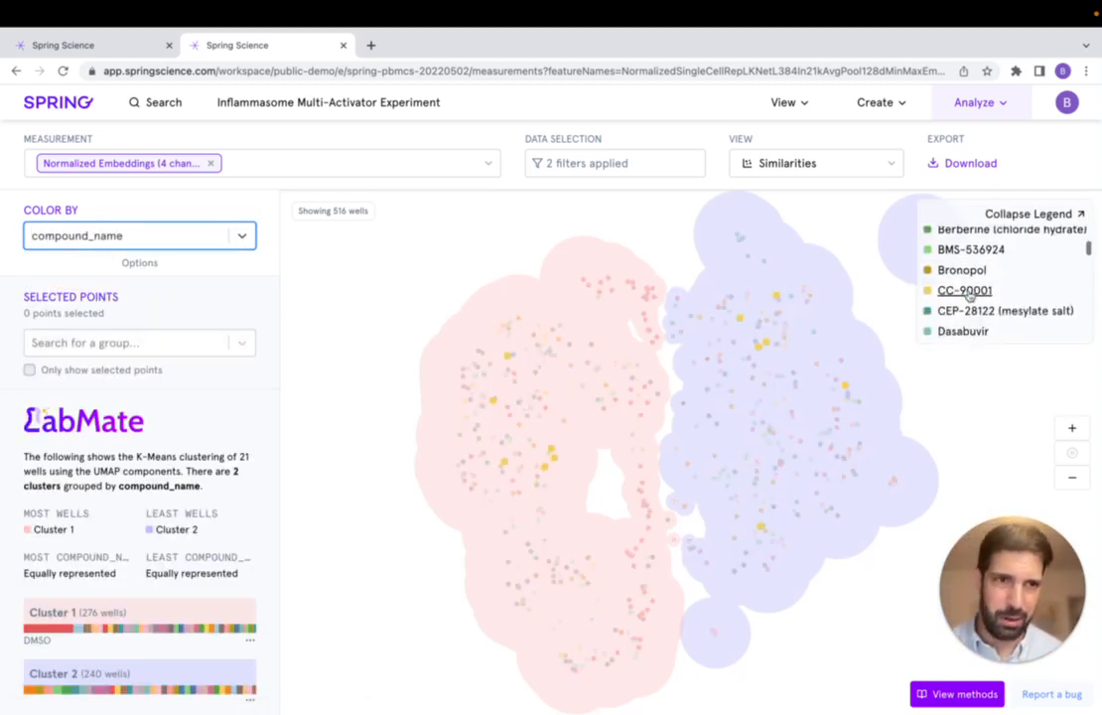
click(962, 294)
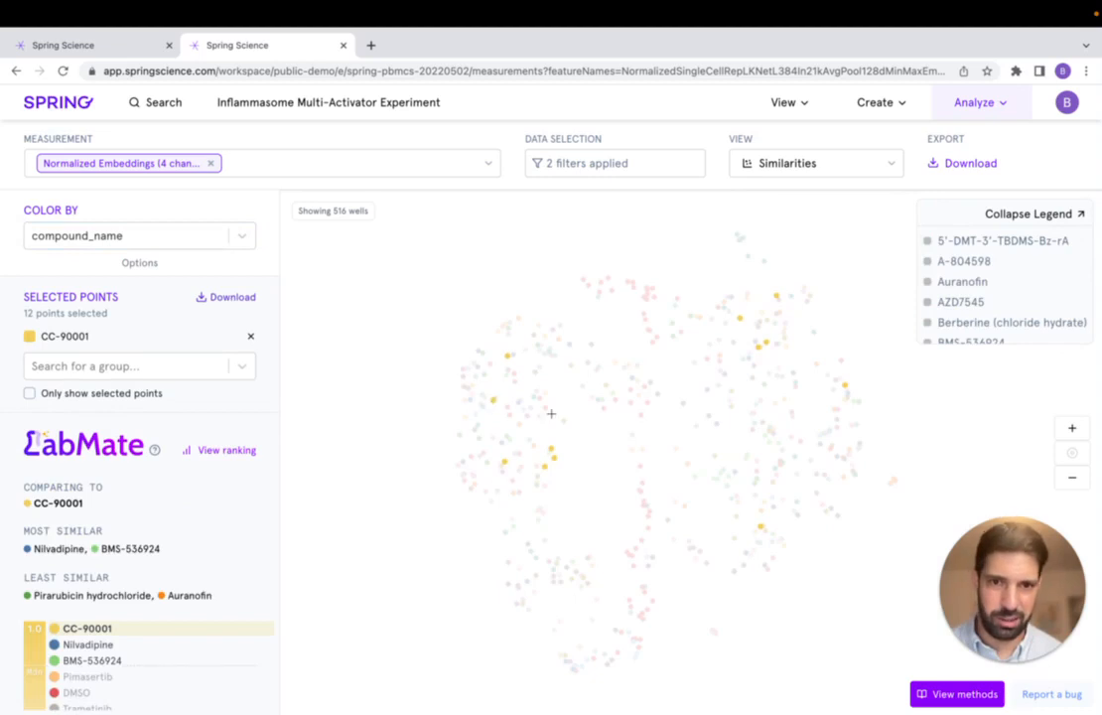
scroll(972, 289, down, 3)
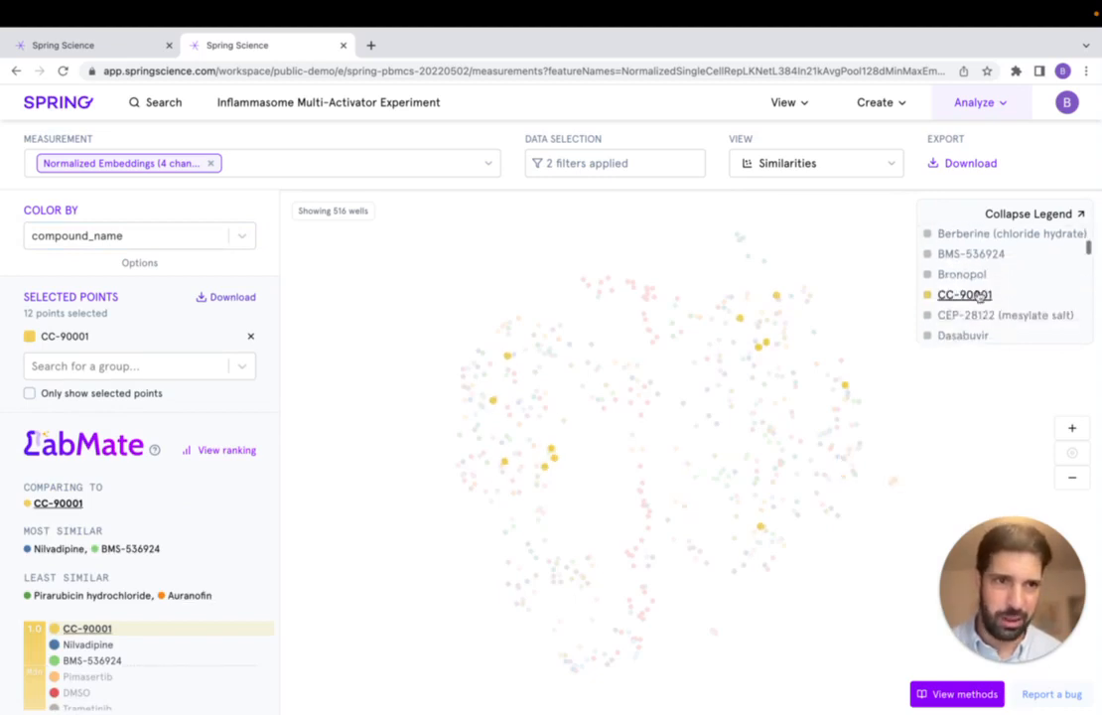
click(970, 294)
Step: Isolate the BMS-536924 wells, examine where its most similar compounds lie in the plot, and clear the selection
click(976, 340)
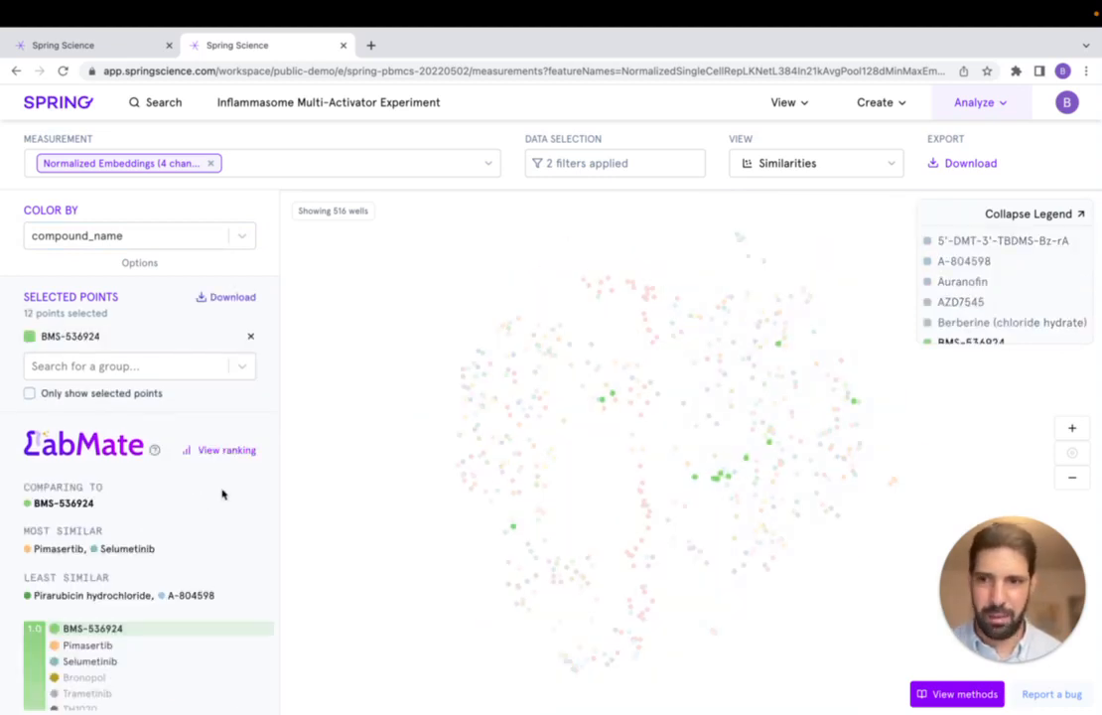
scroll(79, 473, down, 1)
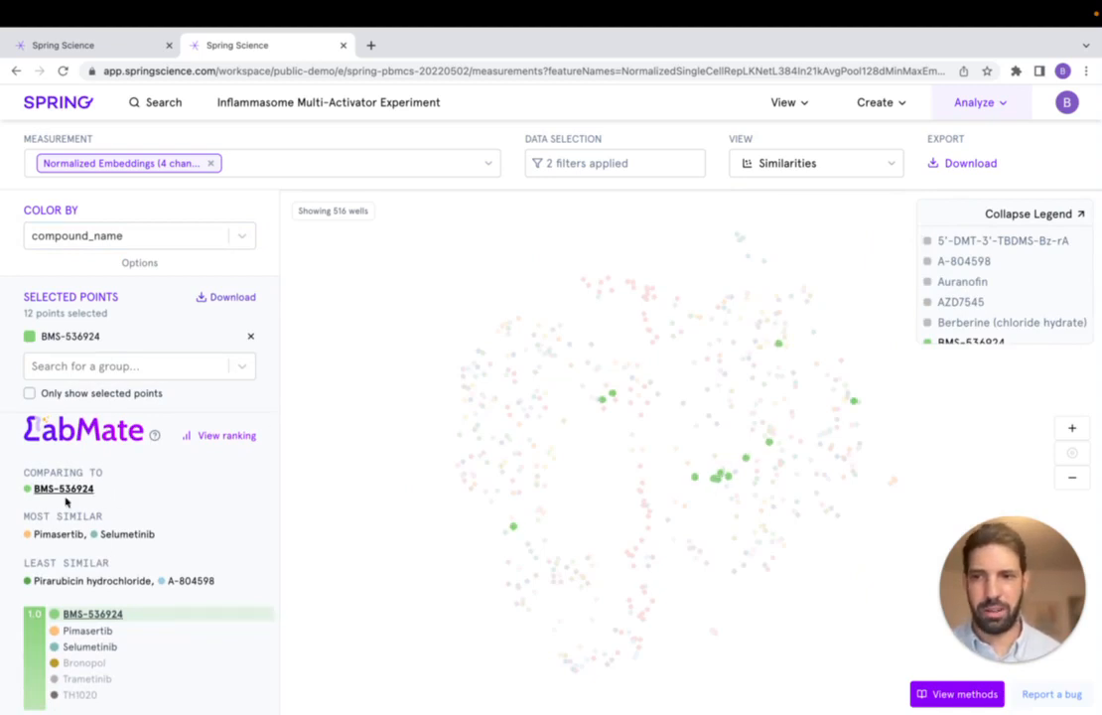
mouse_move(120, 541)
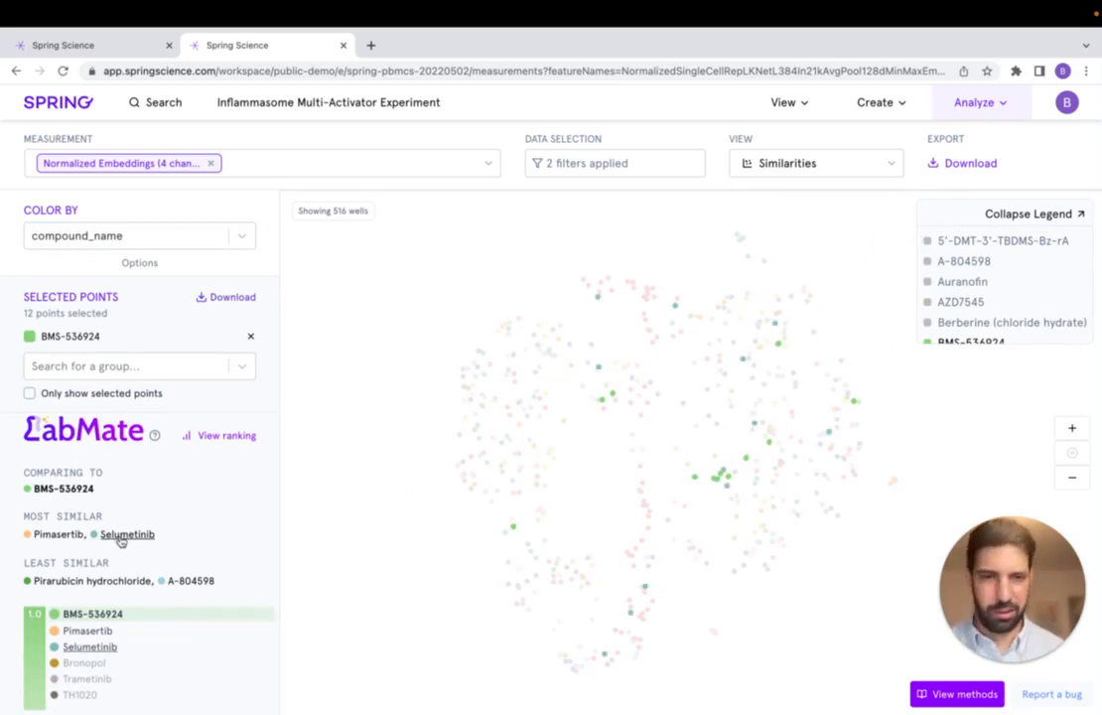
click(969, 339)
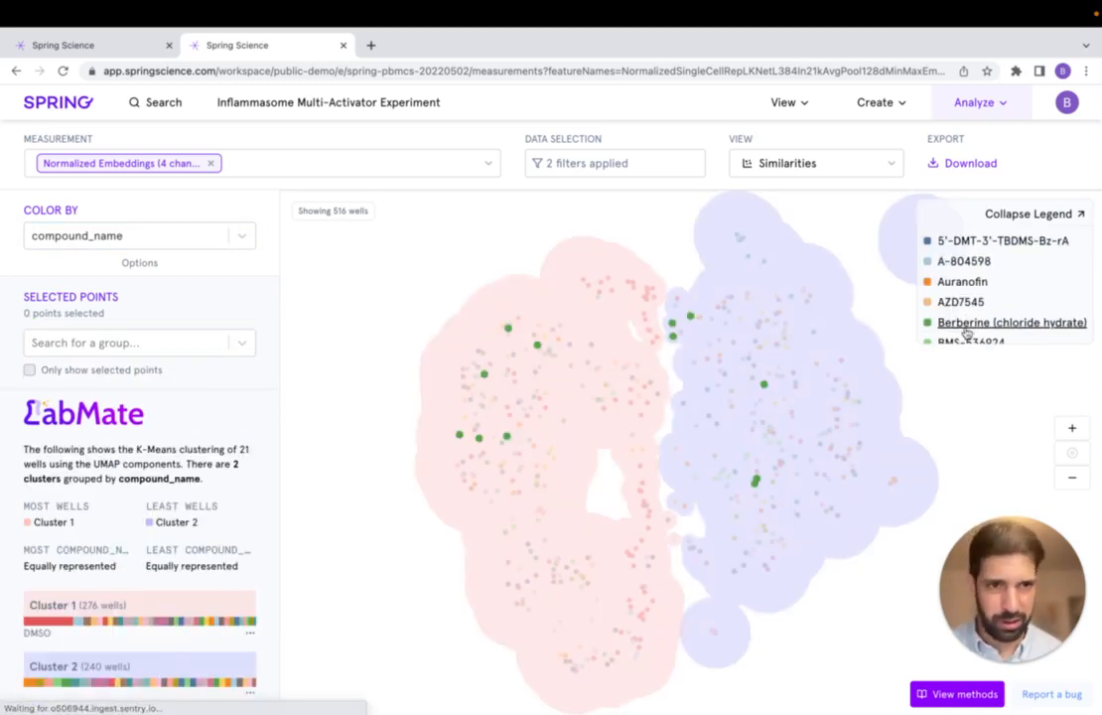
Step: Color the wells by condition and isolate the Flagellin wells and the ATP wells in turn
click(238, 235)
click(129, 369)
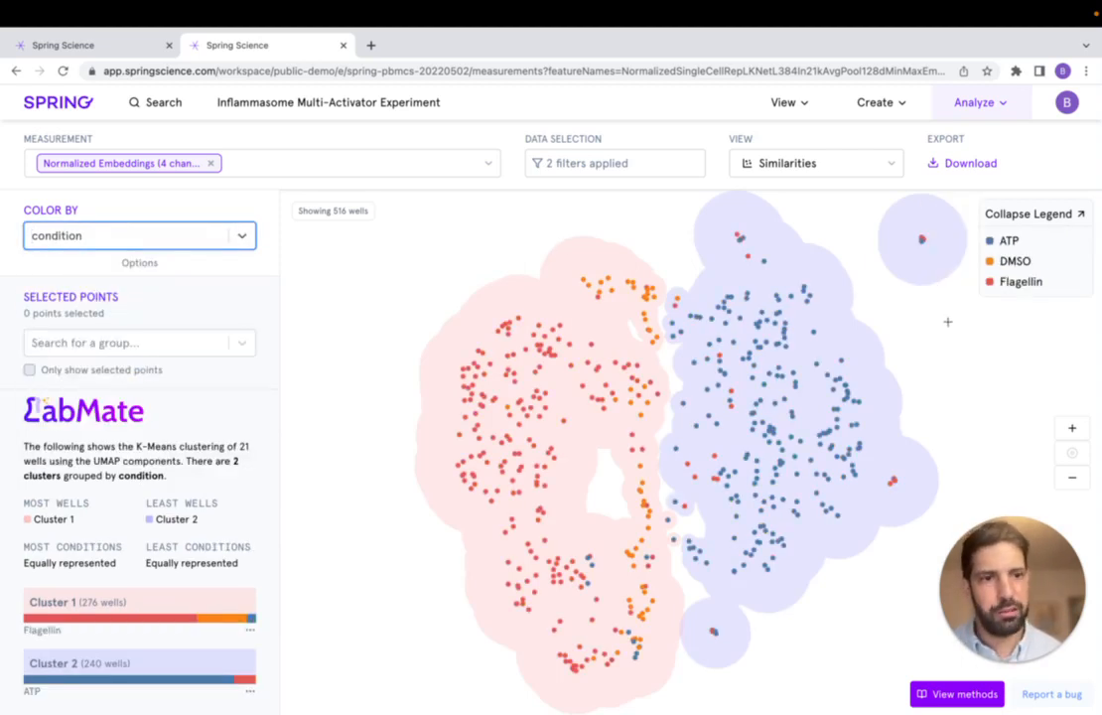
click(1016, 284)
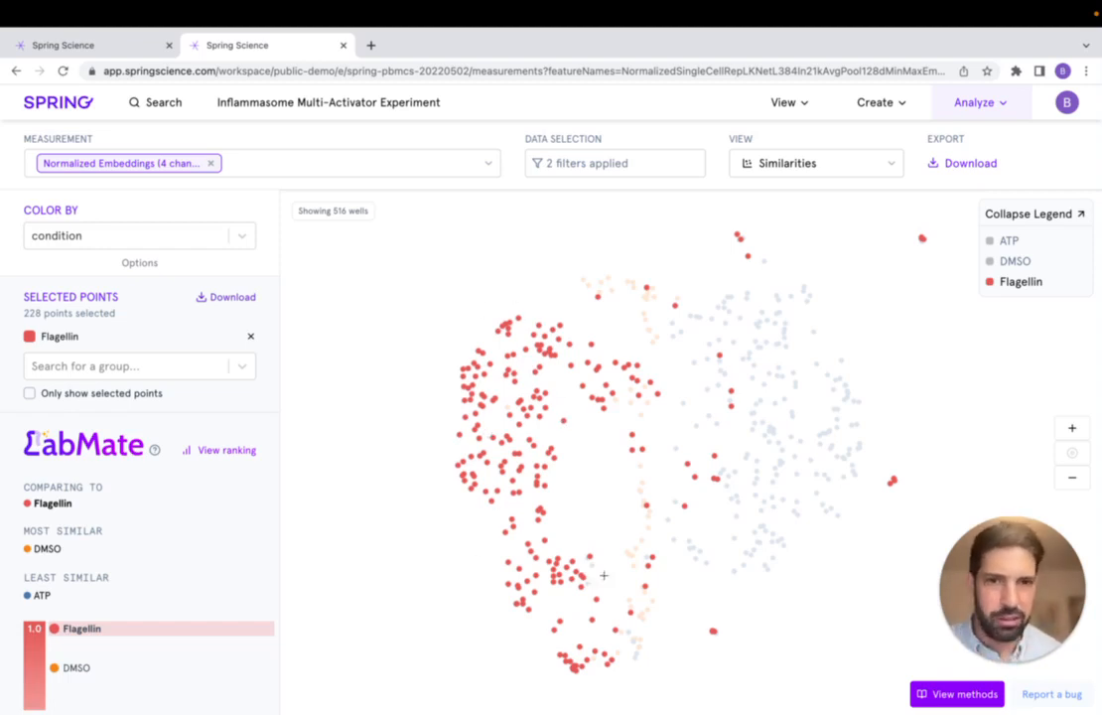
click(1014, 261)
click(1008, 240)
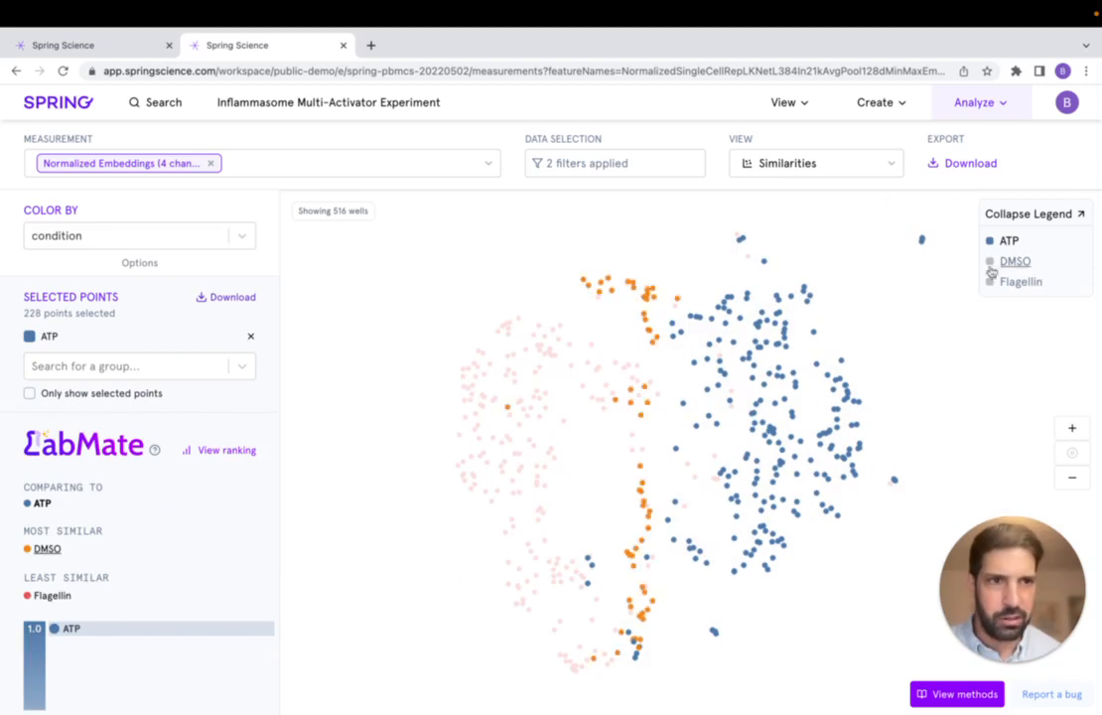
Step: Isolate the DMSO wells in place of ATP, and add Flagellin and ATP to the selected groups
click(1009, 242)
click(1013, 261)
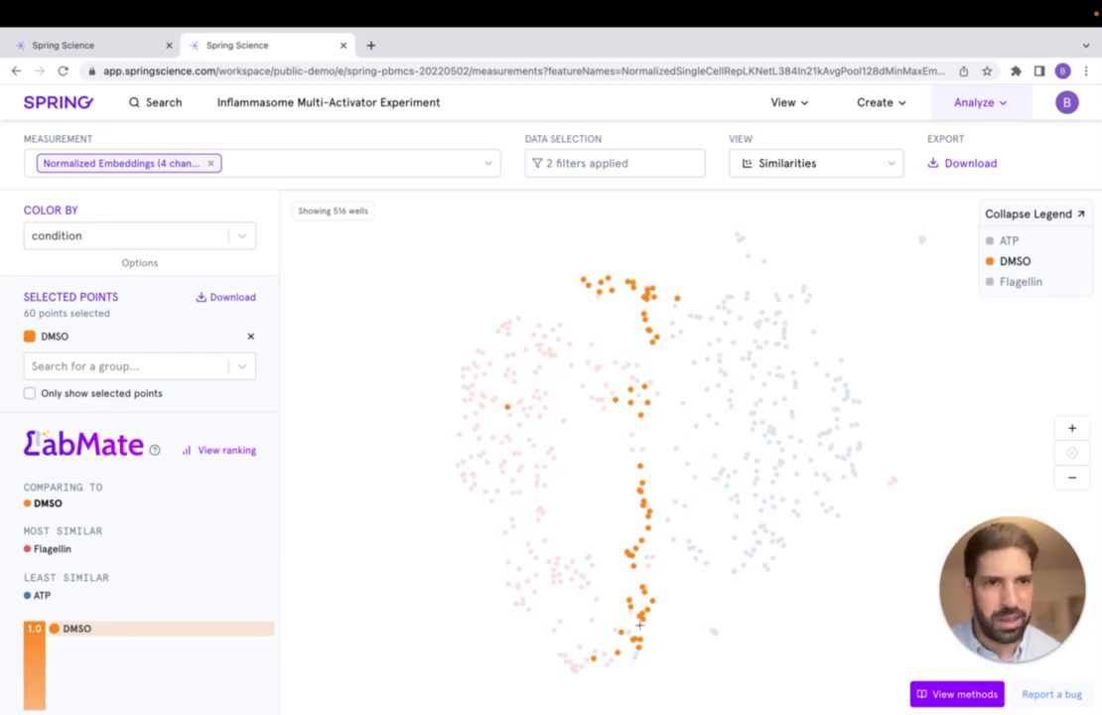
click(1004, 284)
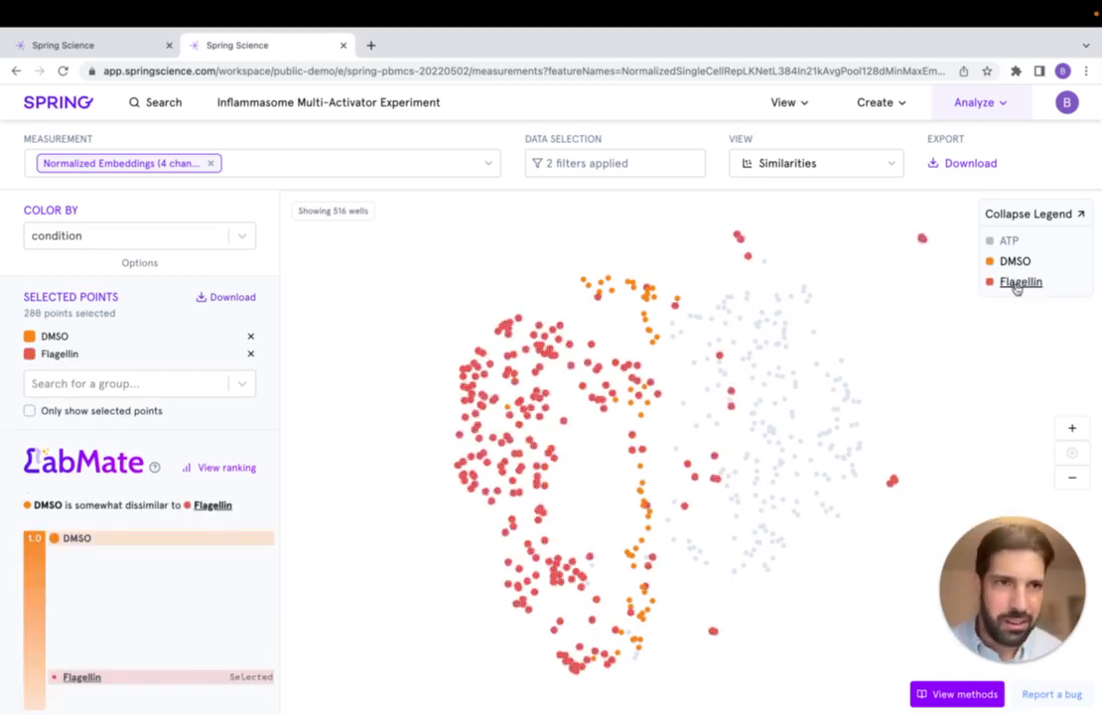
click(1007, 242)
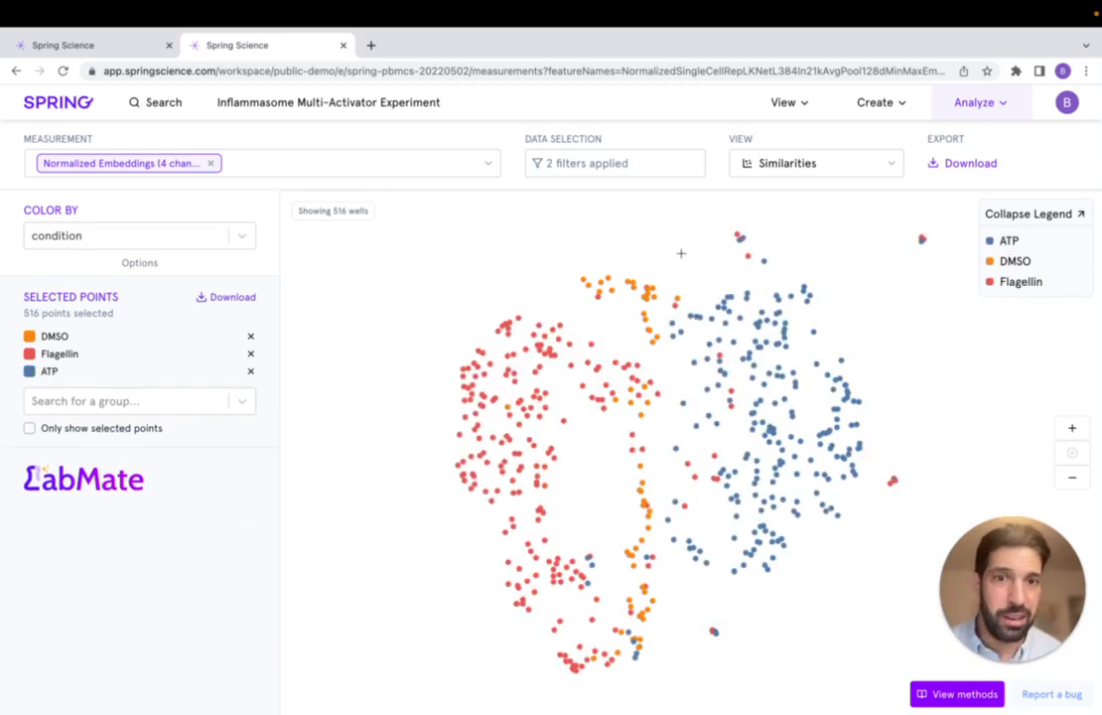
Step: Inspect the details of ATP well G01 on plate-9-widefield-1 among the DMSO wells, highlighting its compound name A-804598
mouse_move(646, 287)
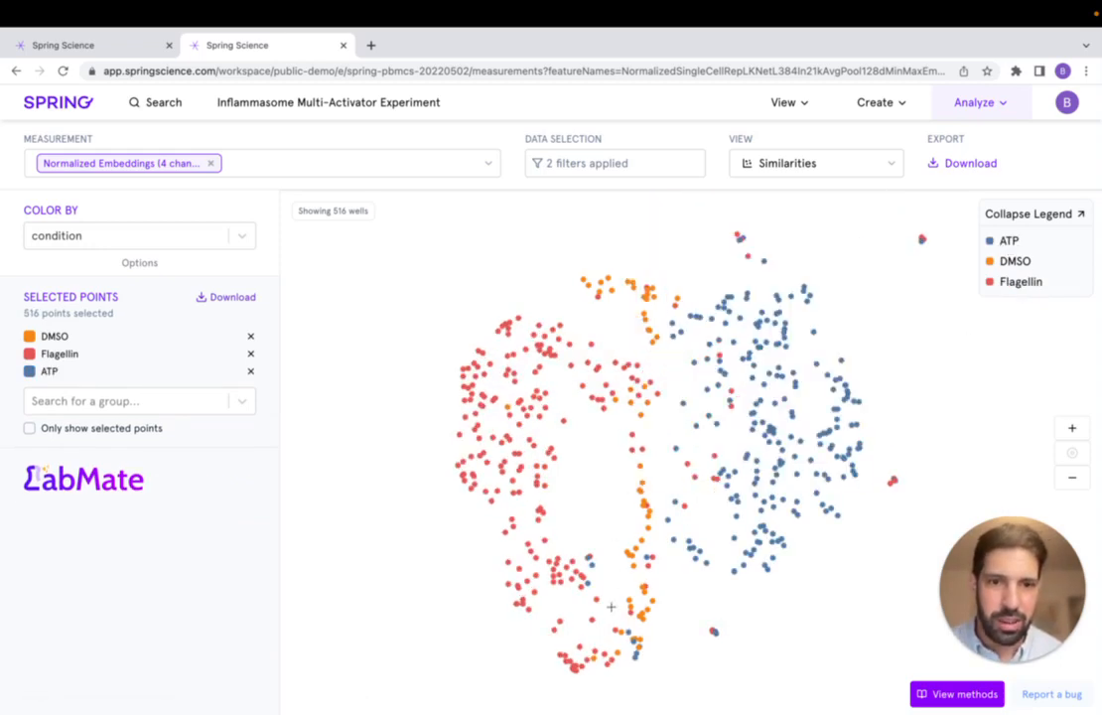
mouse_move(627, 631)
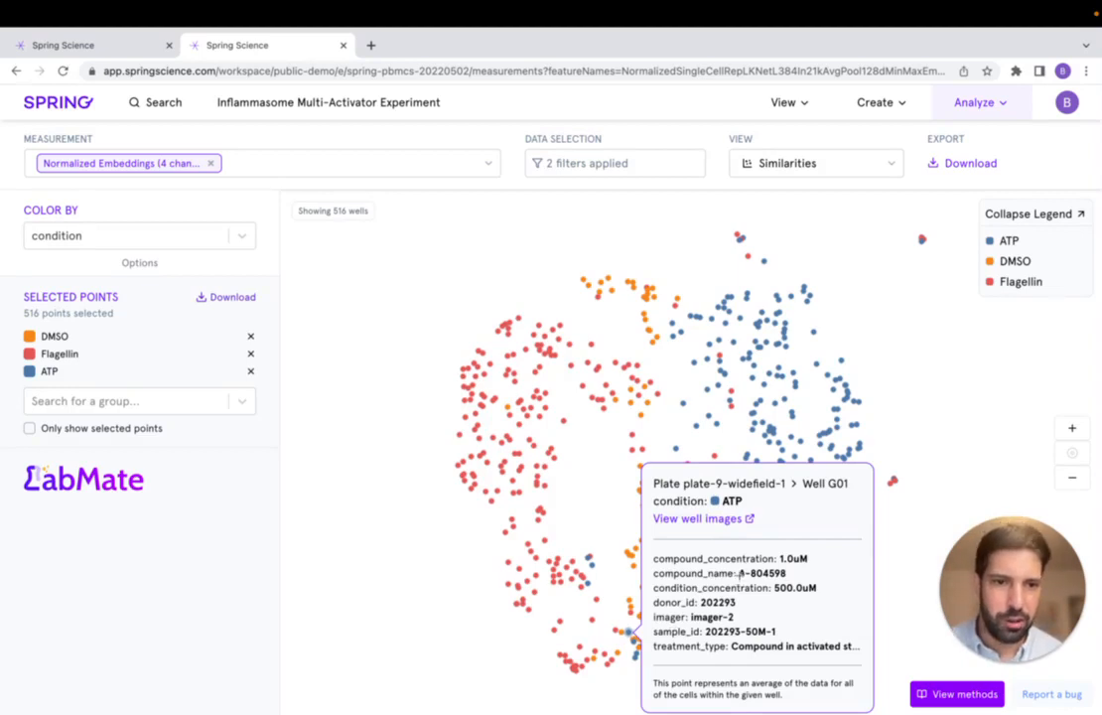
drag(738, 573, 801, 573)
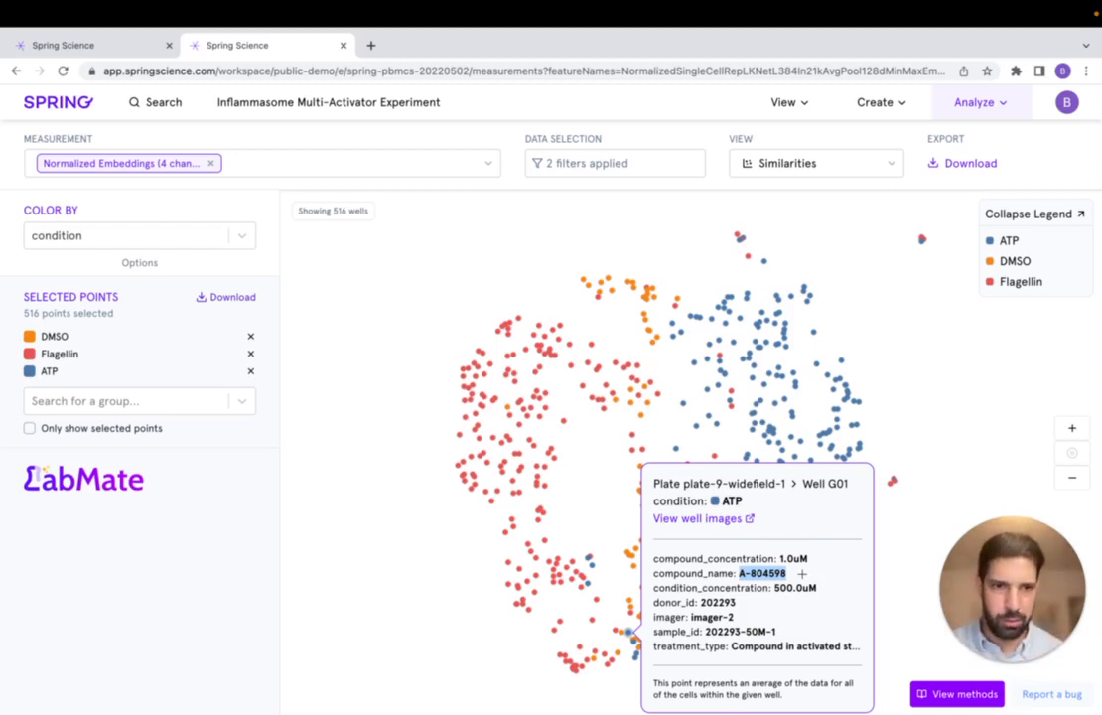
click(360, 541)
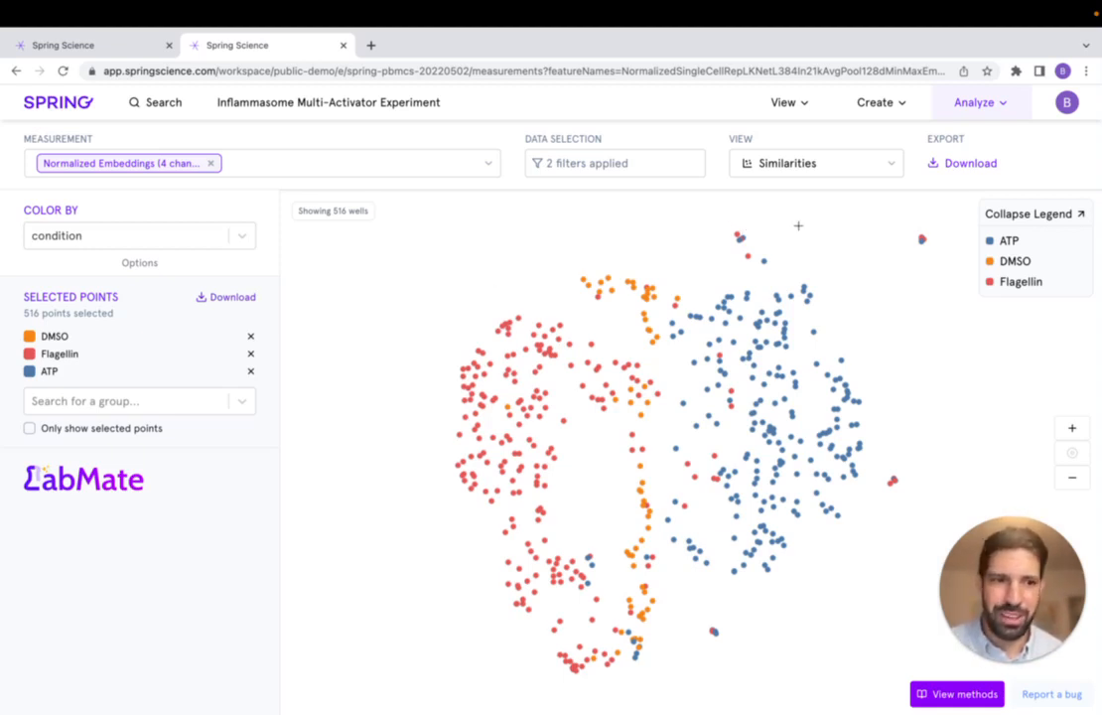
Step: Open PhenoSorter and start a new learned phenotype named ASC Speck Live Demo
click(877, 112)
click(866, 150)
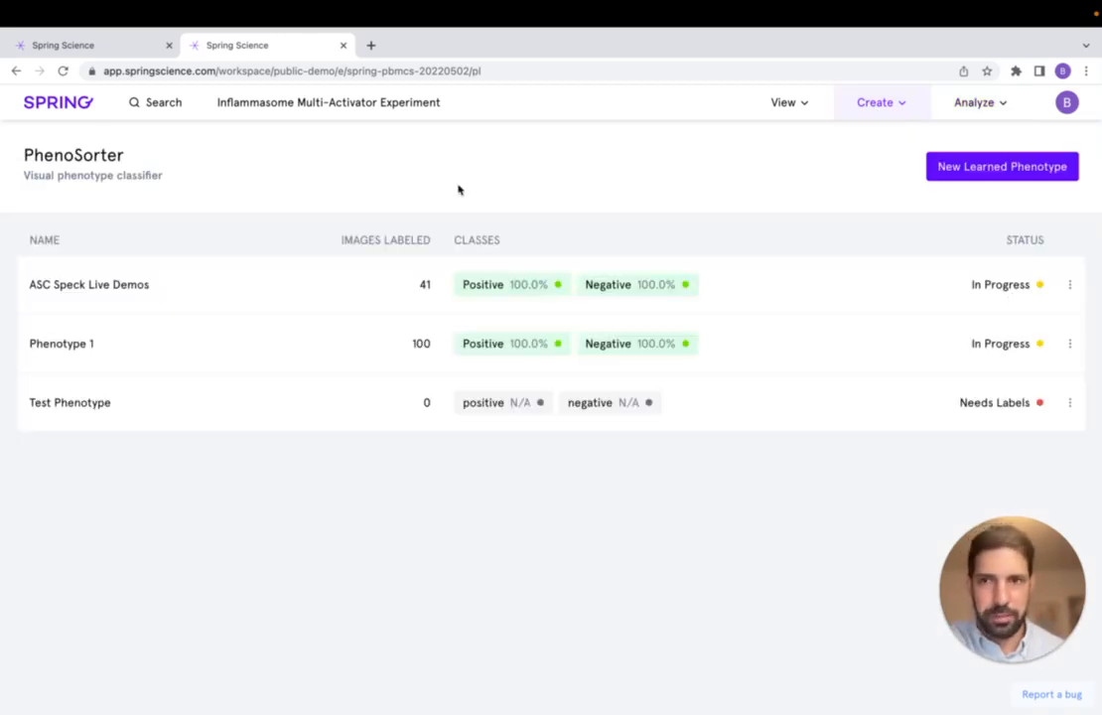
click(993, 174)
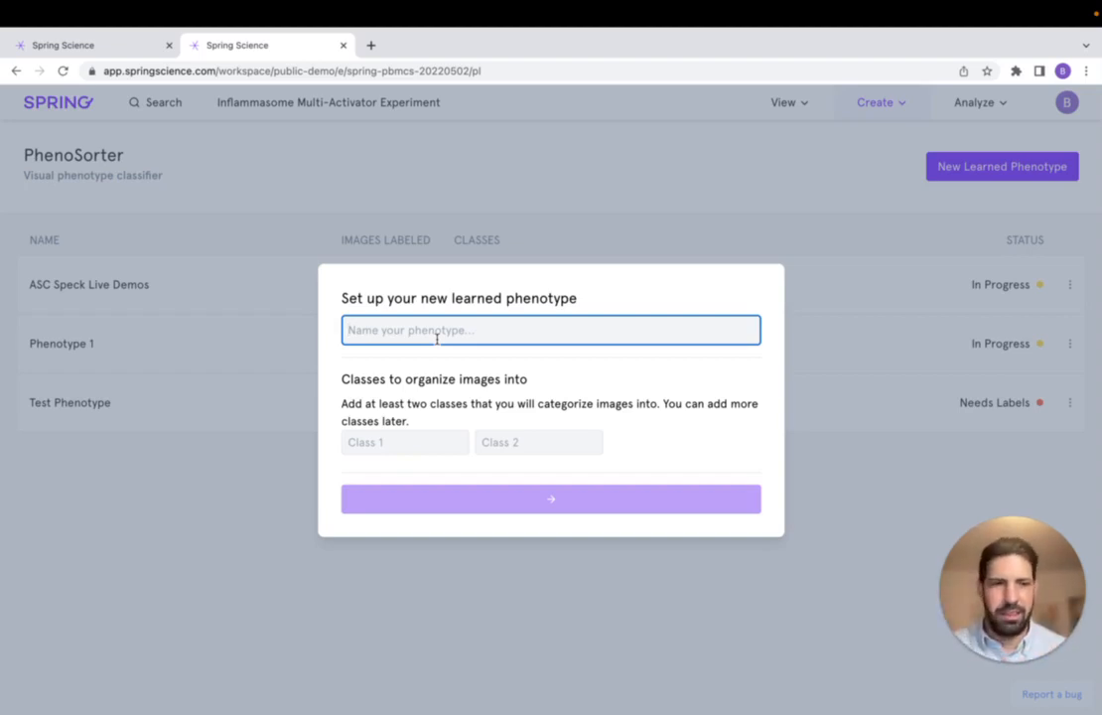
text(AS)
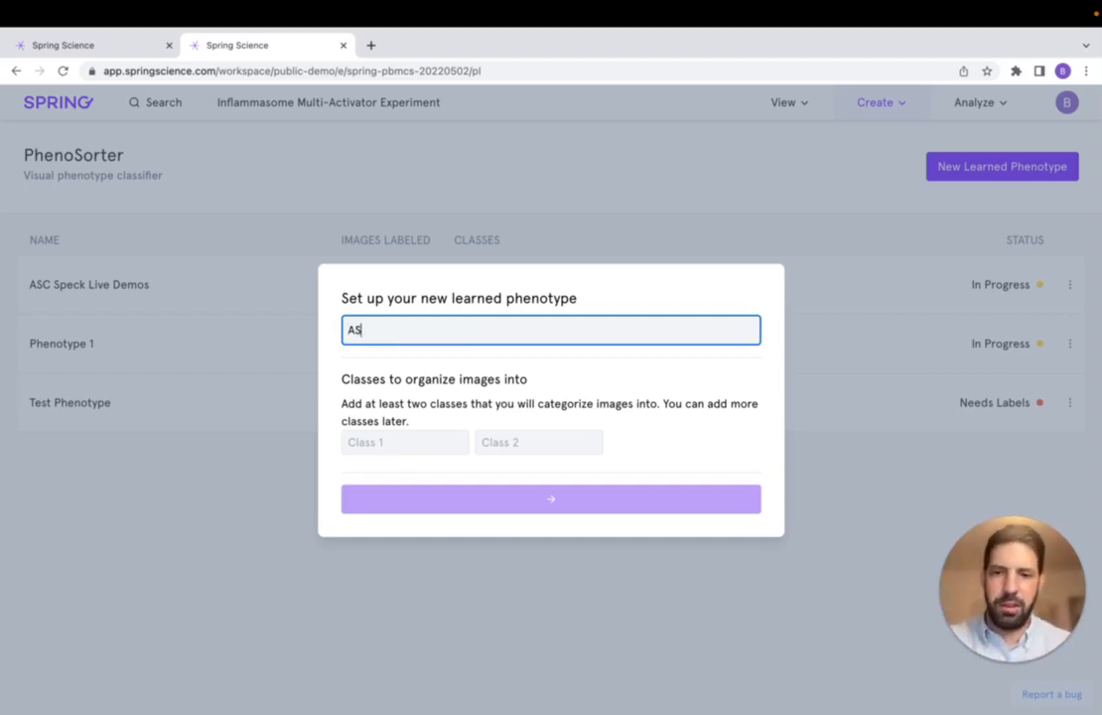
text(C Speck Live )
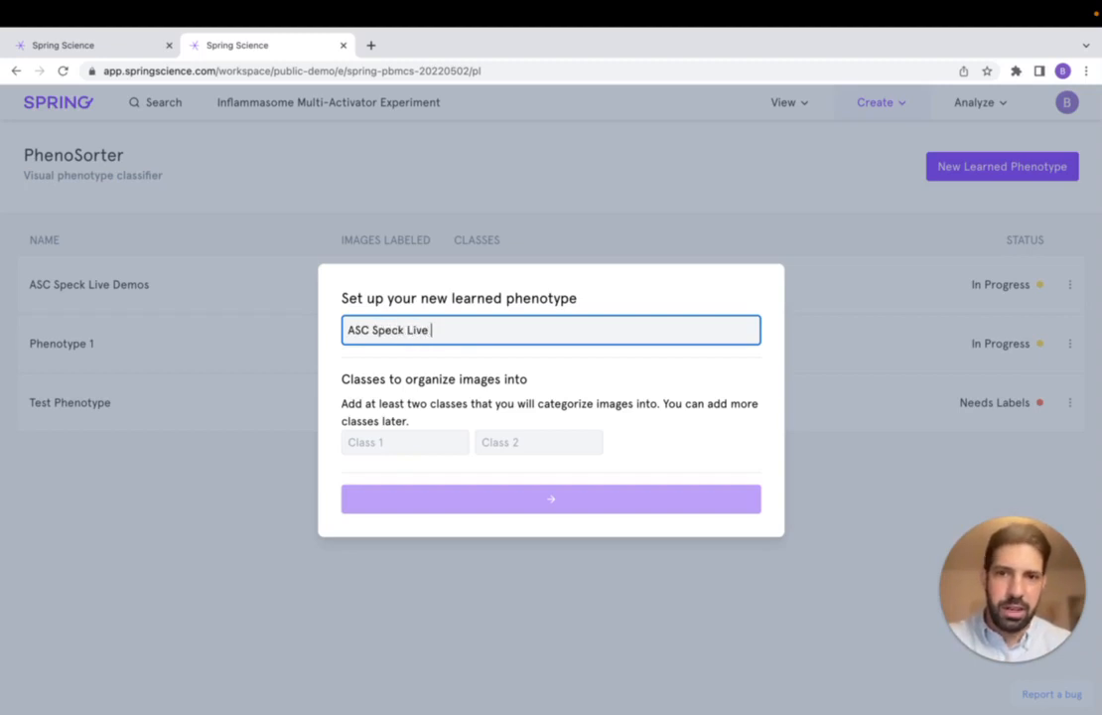
text(Demo)
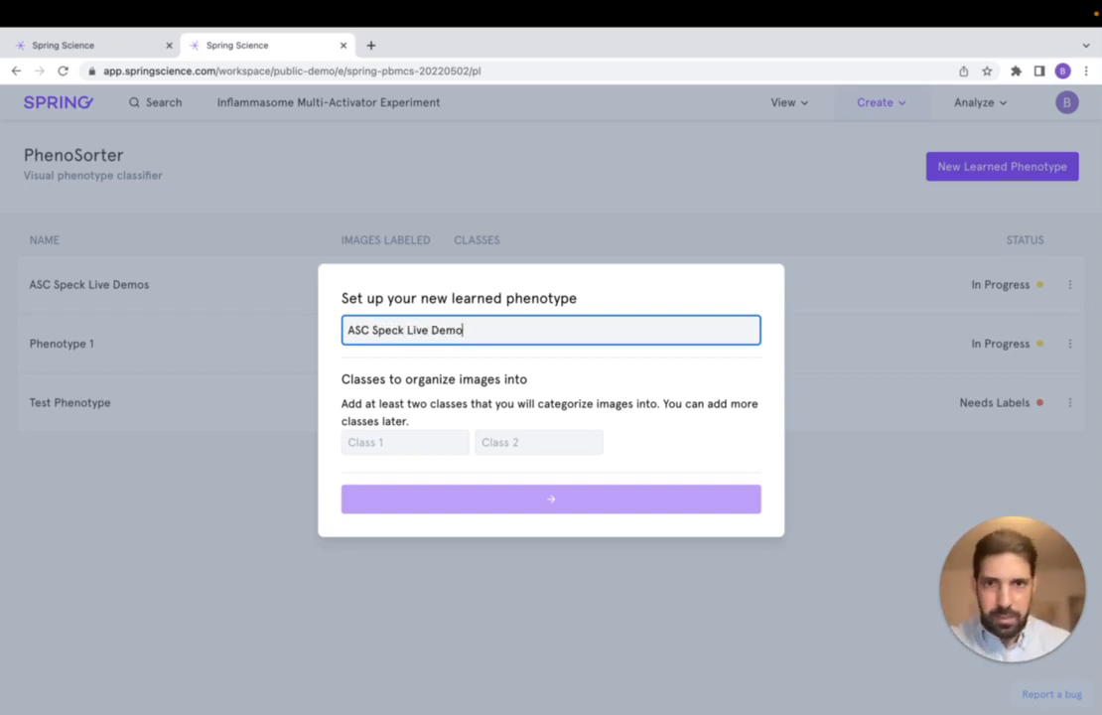
Step: Give the new phenotype the classes Positive and Negative, and create it
key(Tab)
text(Positive)
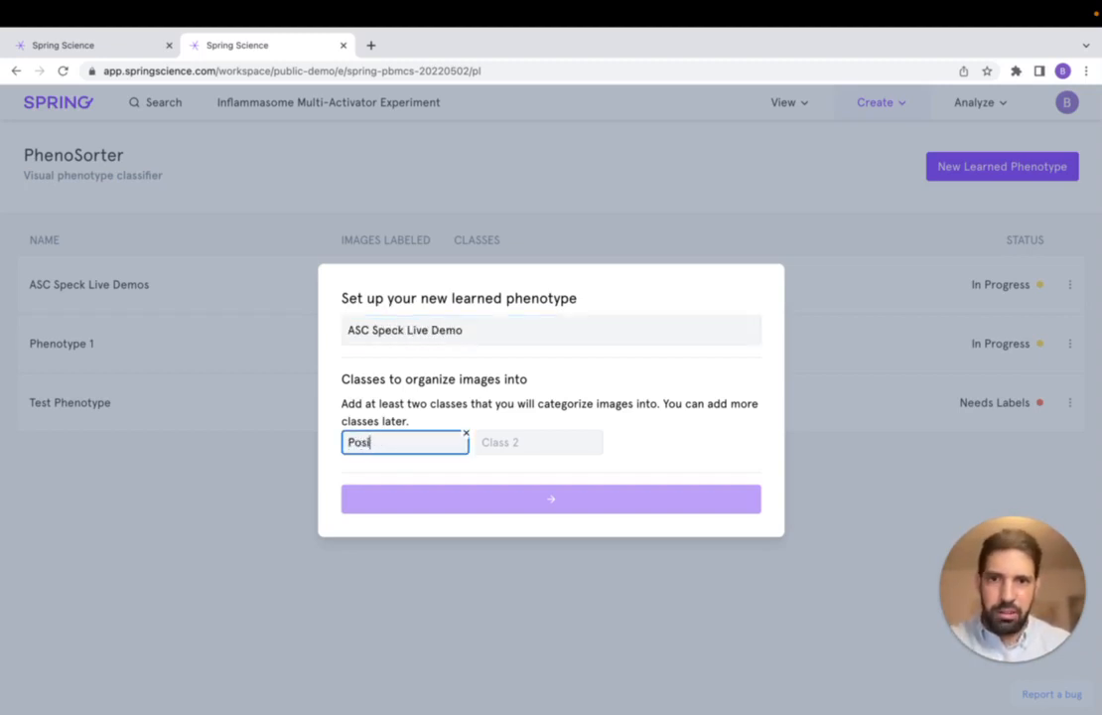
key(Tab)
text(Negative)
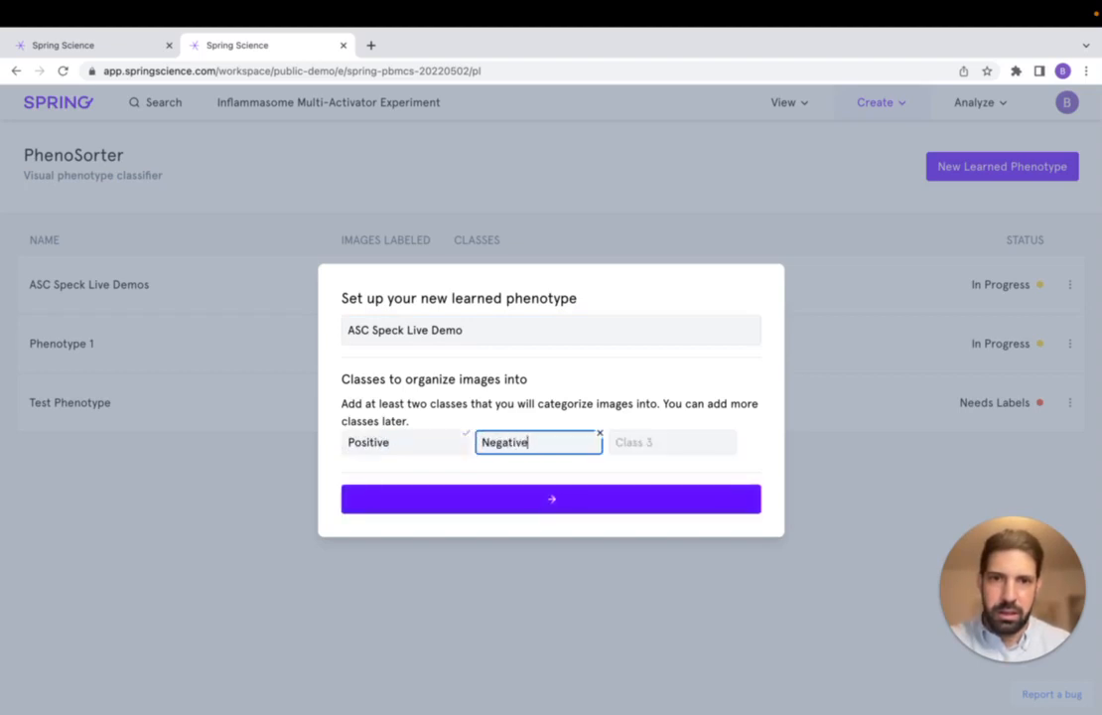
click(442, 391)
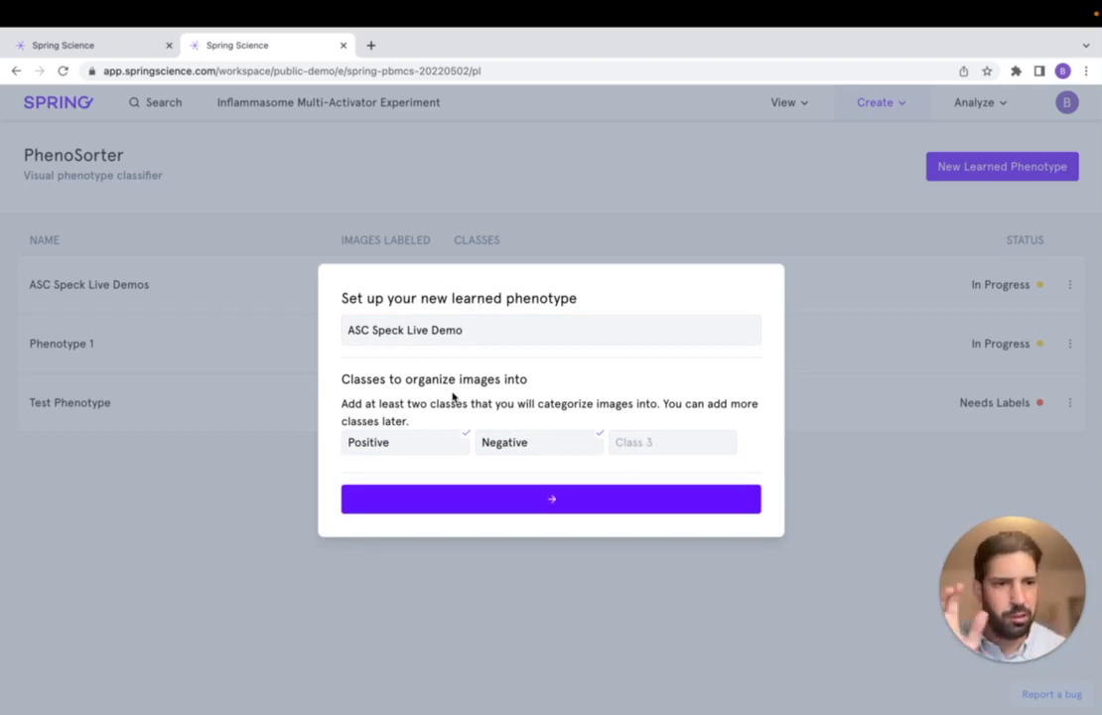
click(487, 501)
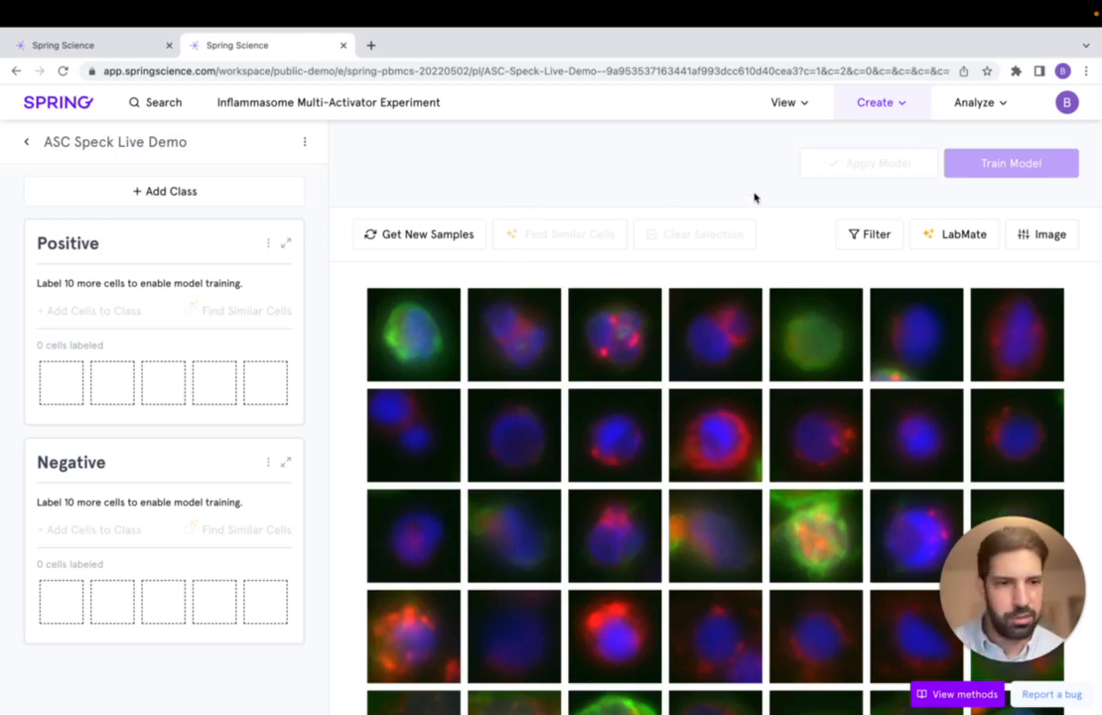
Step: Display the ASC-A647 stain in magenta in the cell thumbnails and set its intensity range
click(1030, 235)
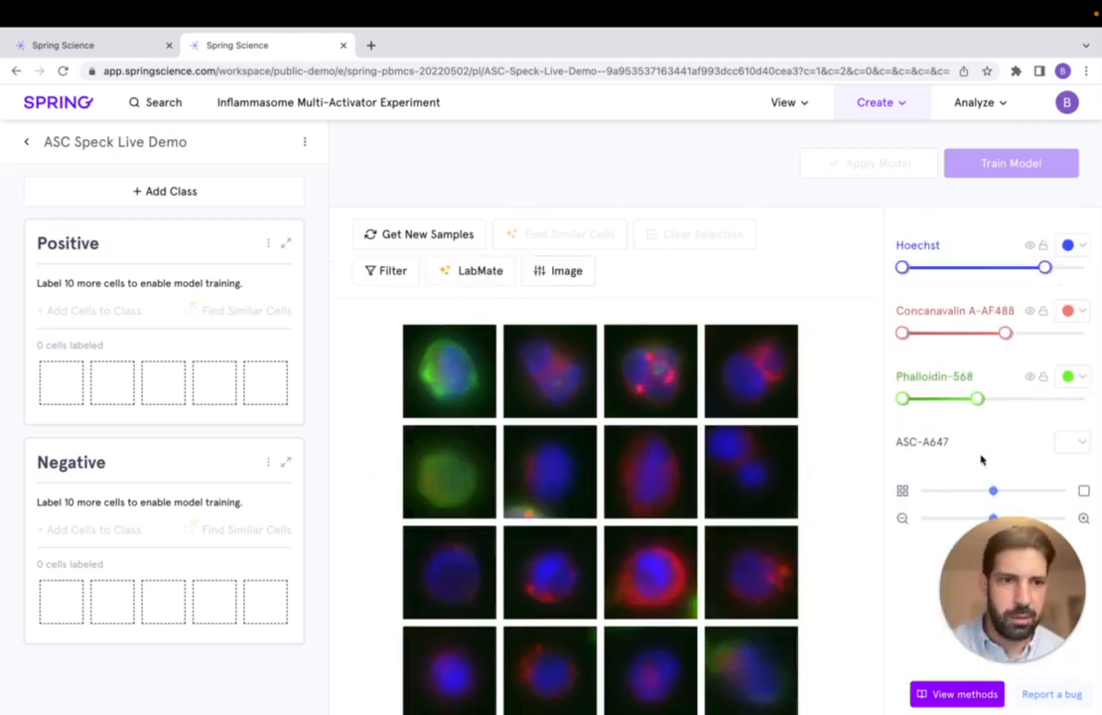
click(1072, 442)
drag(1059, 555, 987, 555)
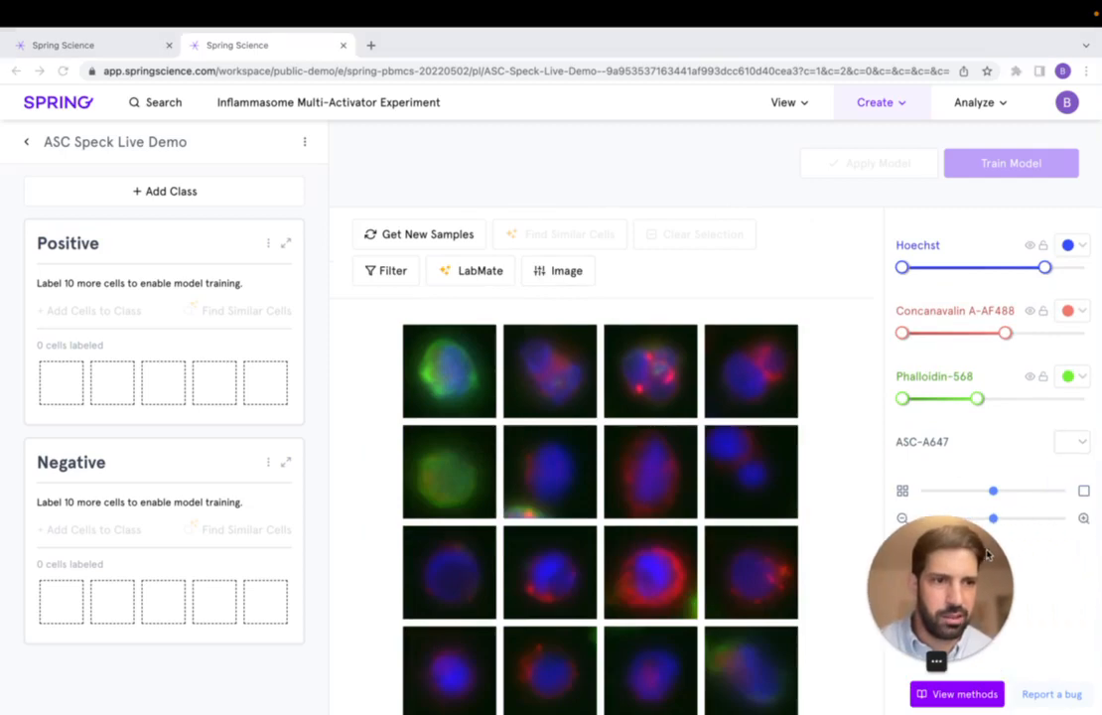
click(1086, 449)
click(1084, 449)
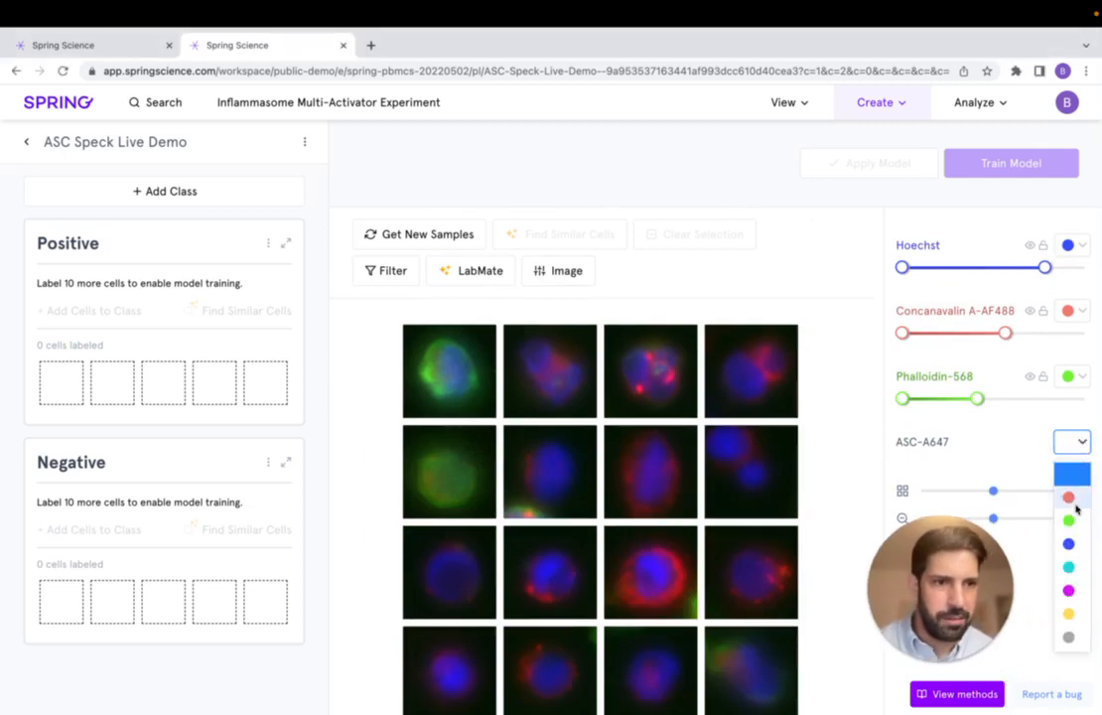
click(1068, 590)
drag(931, 465, 965, 463)
Step: Hide the Concanavalin A-AF488 channel, lock the intensity ranges of the stains and close the image settings
click(1029, 312)
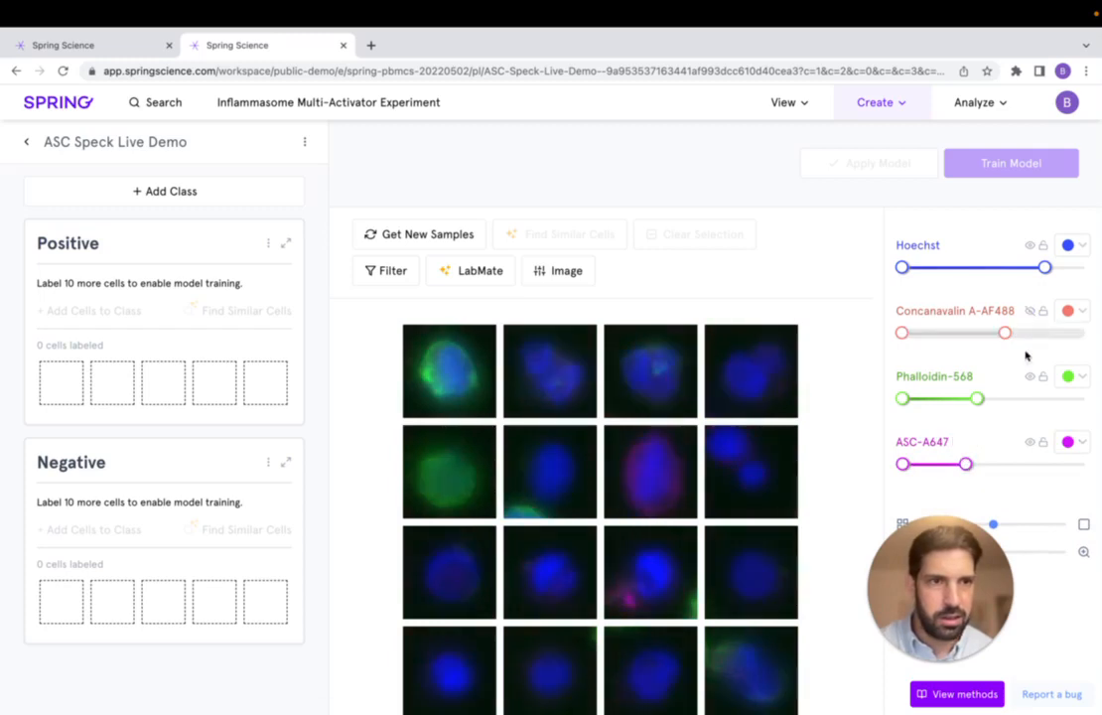
click(1043, 245)
drag(943, 579, 1014, 581)
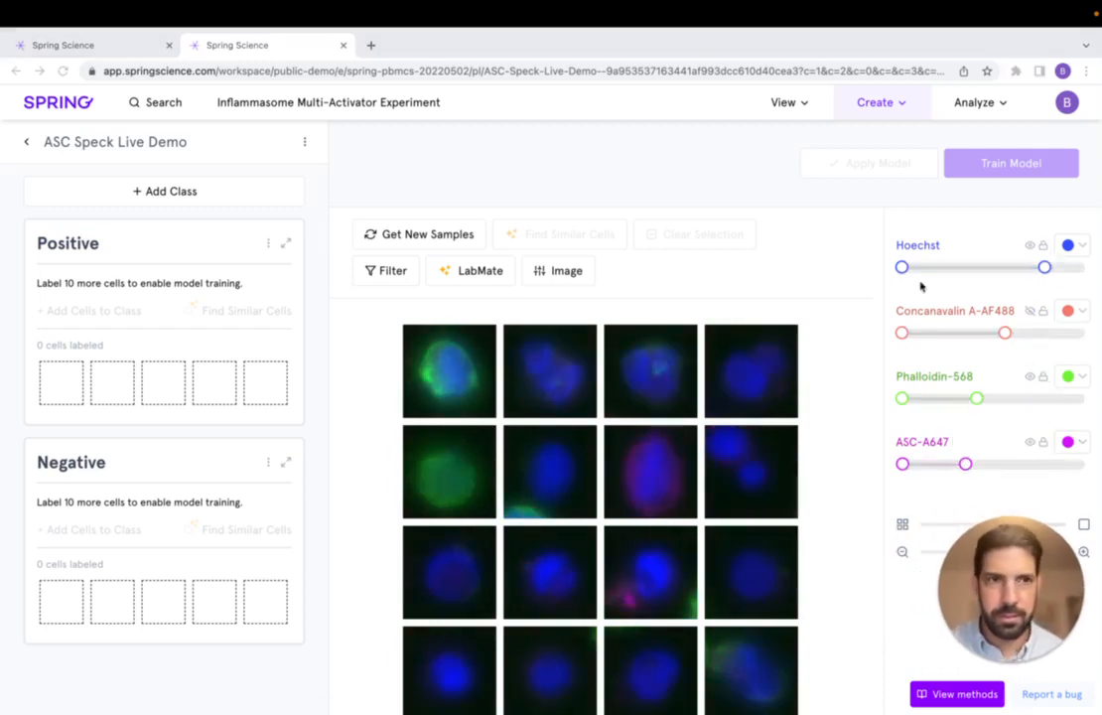
click(585, 272)
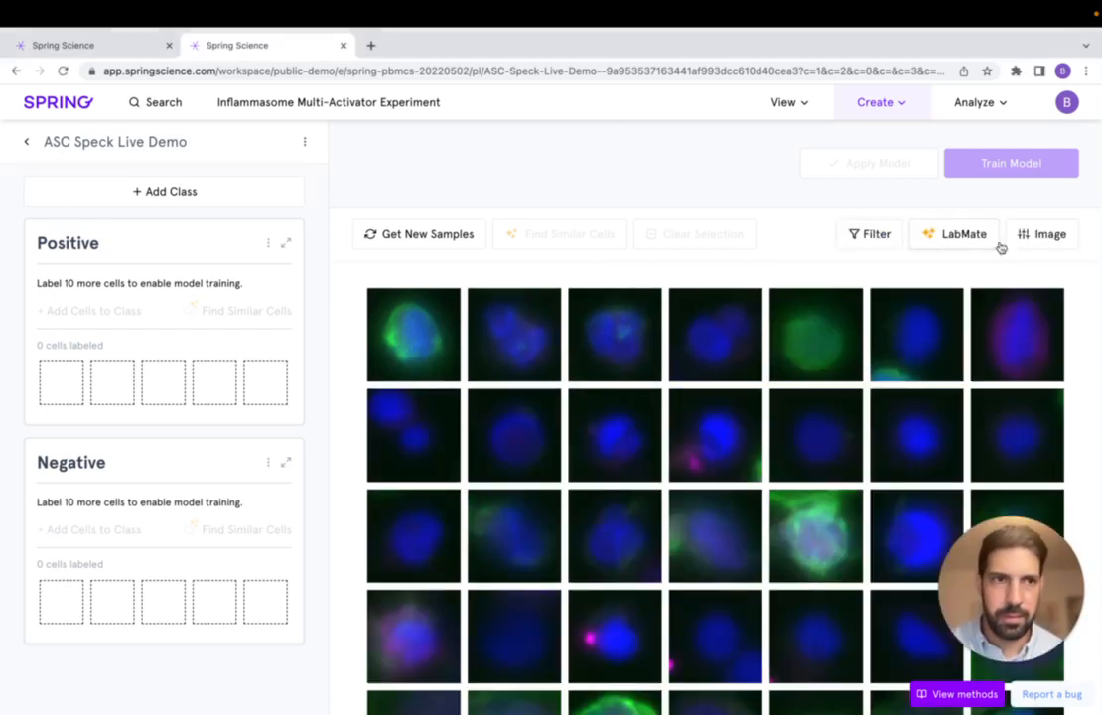
Step: Zoom the cell thumbnails out slightly to show more surroundings of each cell, and close the image settings
click(1037, 236)
drag(990, 567, 858, 439)
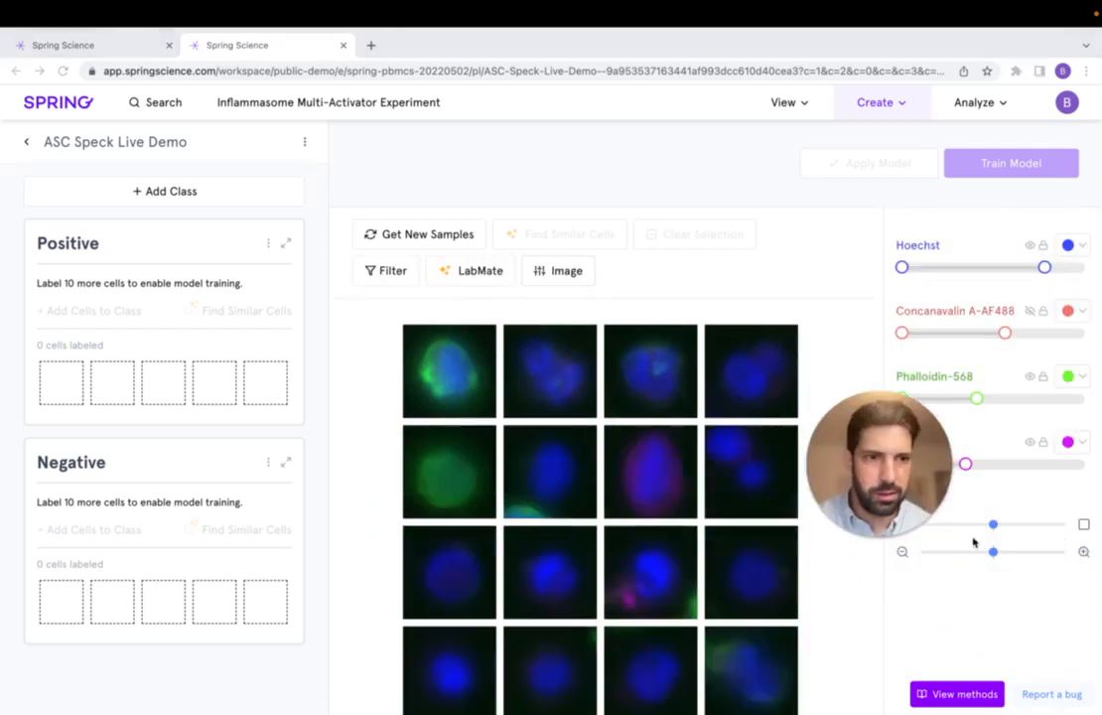
drag(993, 552, 972, 555)
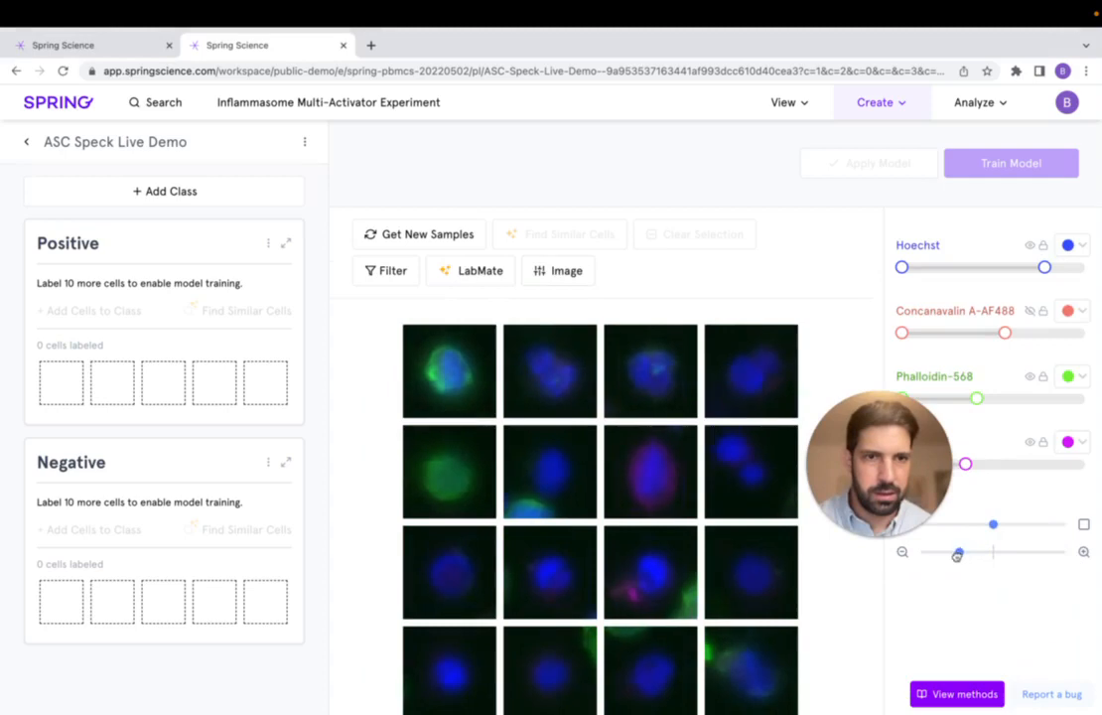
click(560, 270)
drag(915, 425, 995, 453)
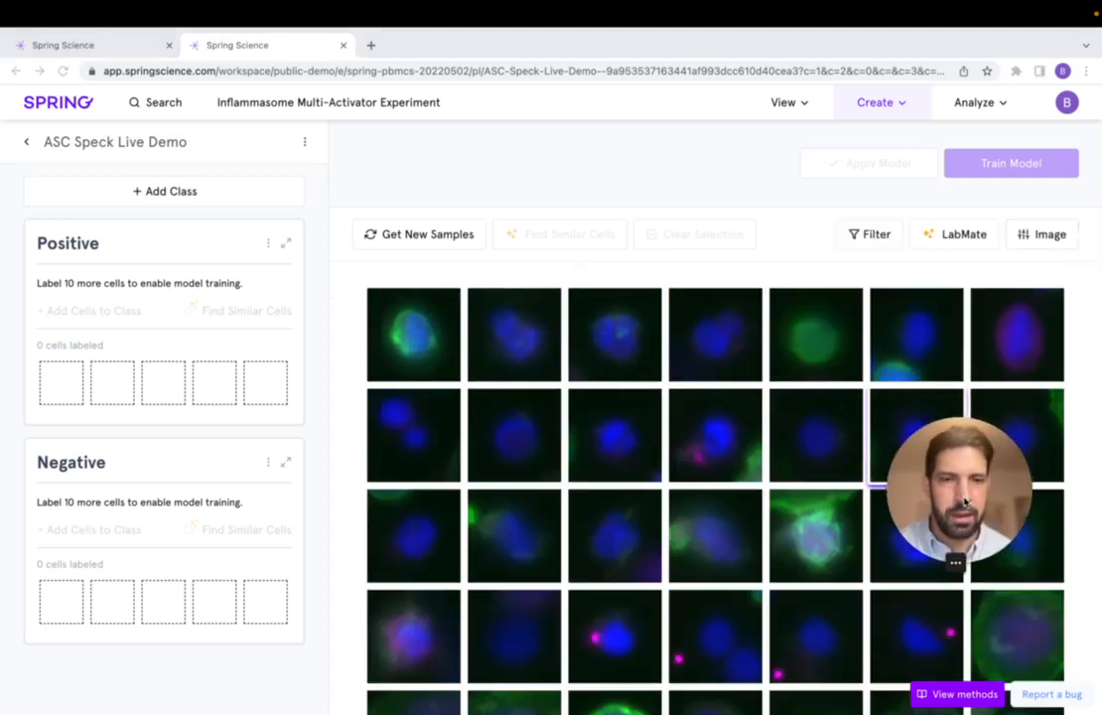
Step: Select cells without ASC specks in two batches and add these 17 cells to the Negative class
click(413, 350)
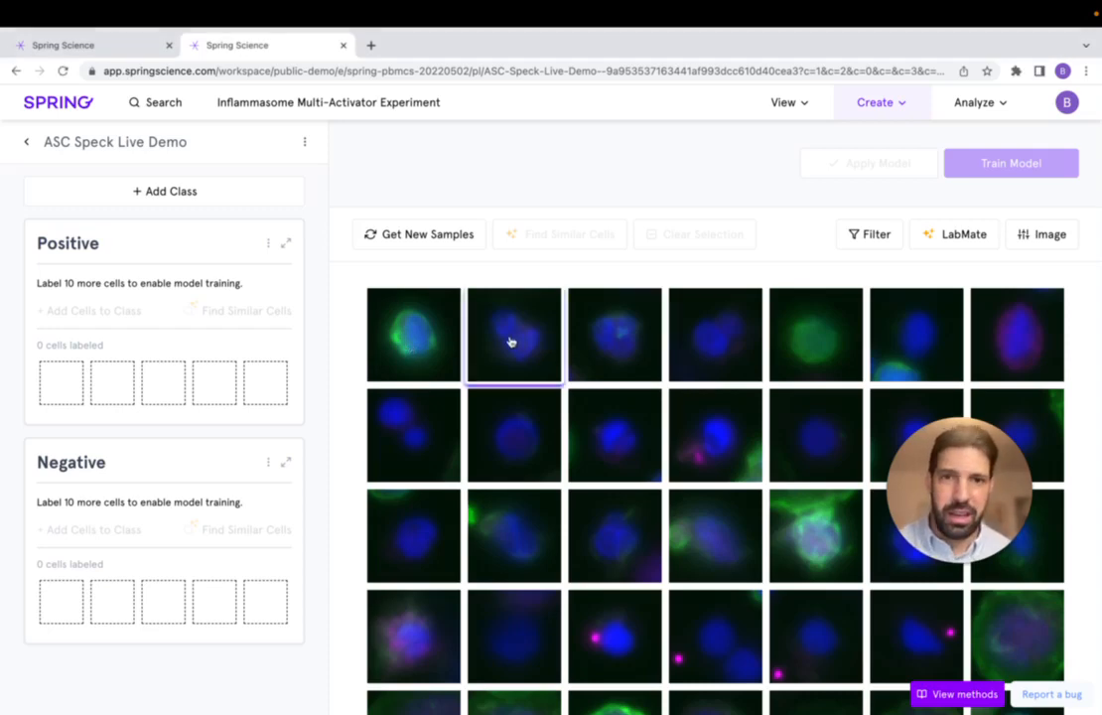
drag(509, 340, 913, 330)
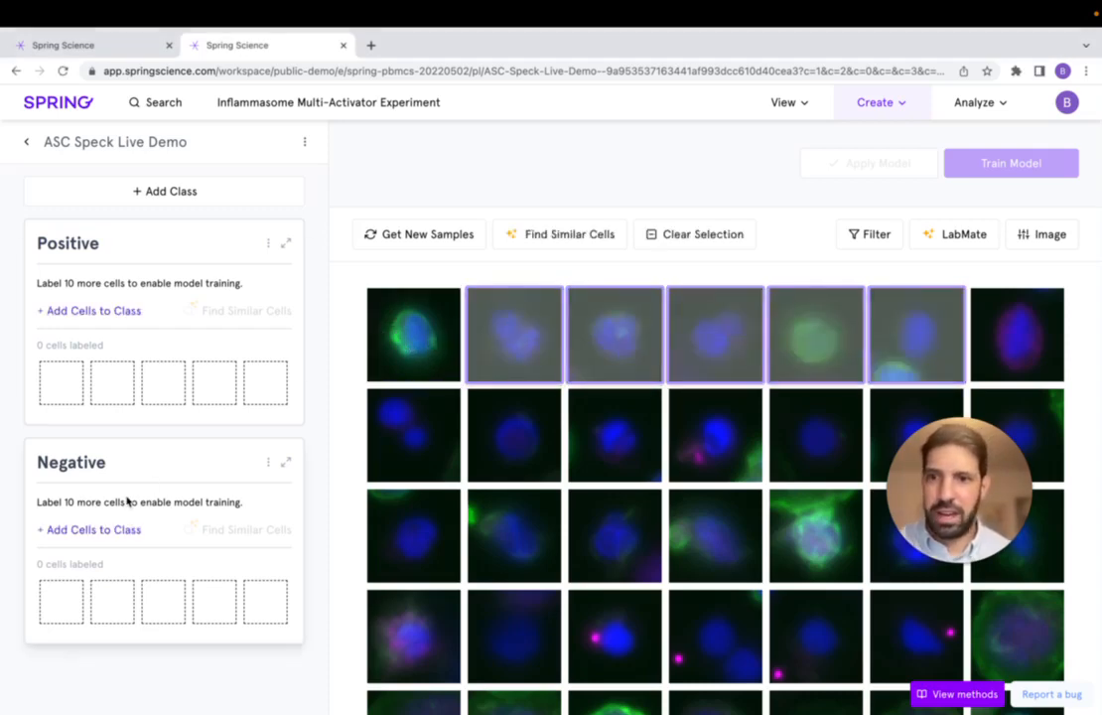
click(112, 530)
drag(416, 336, 617, 631)
click(59, 529)
Step: Select three sample cells that show a clear magenta ASC speck and find similar cells
scroll(561, 509, down, 5)
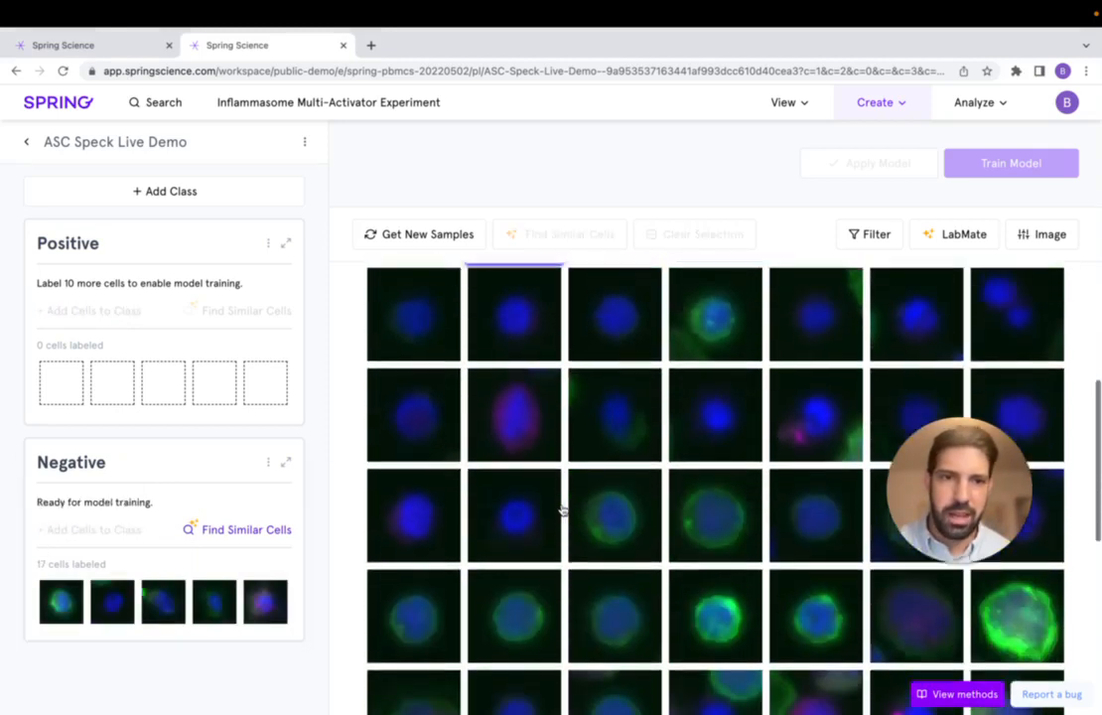
scroll(645, 509, down, 2)
scroll(725, 493, up, 4)
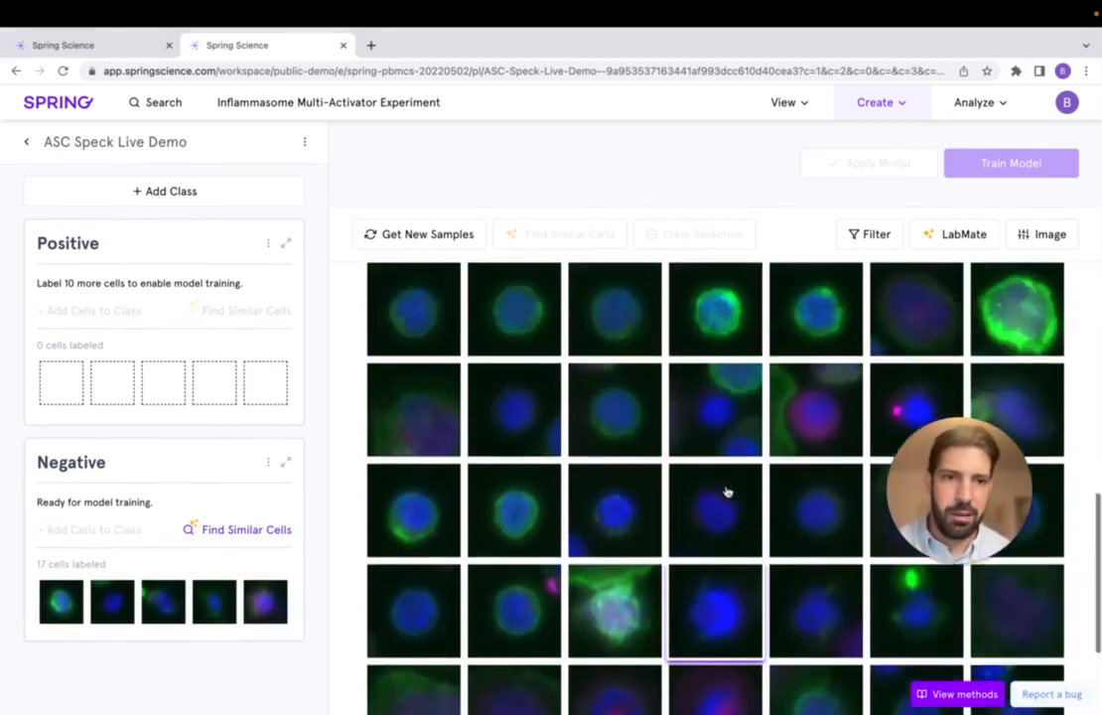
scroll(725, 491, up, 5)
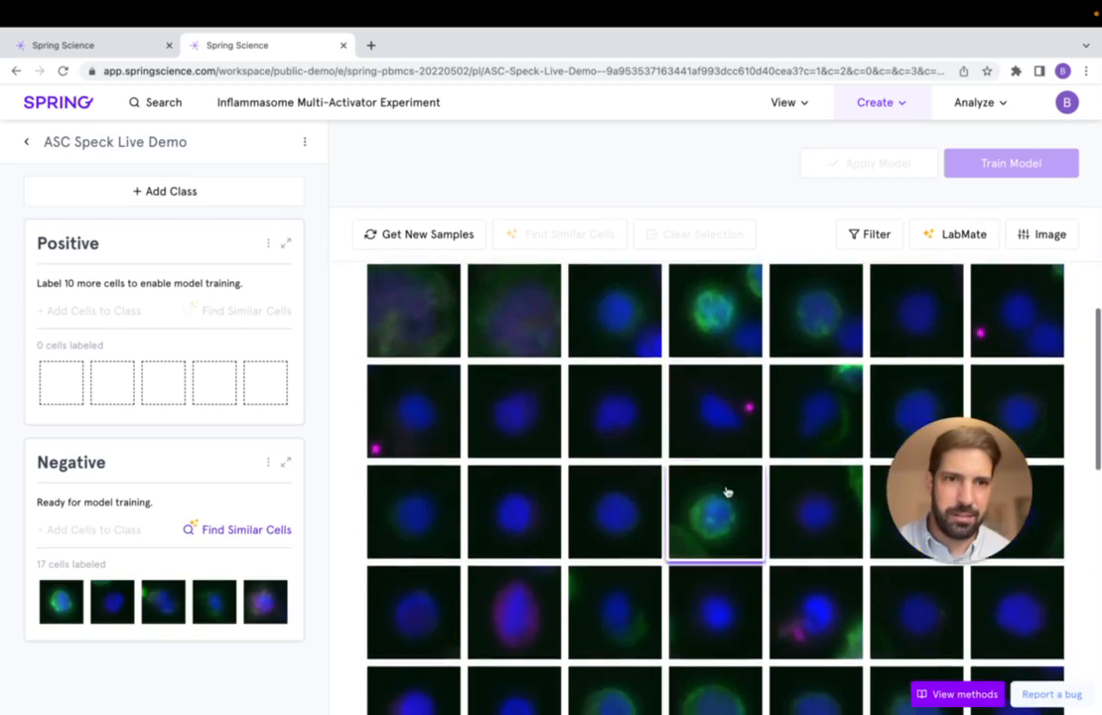
click(728, 401)
scroll(777, 514, down, 5)
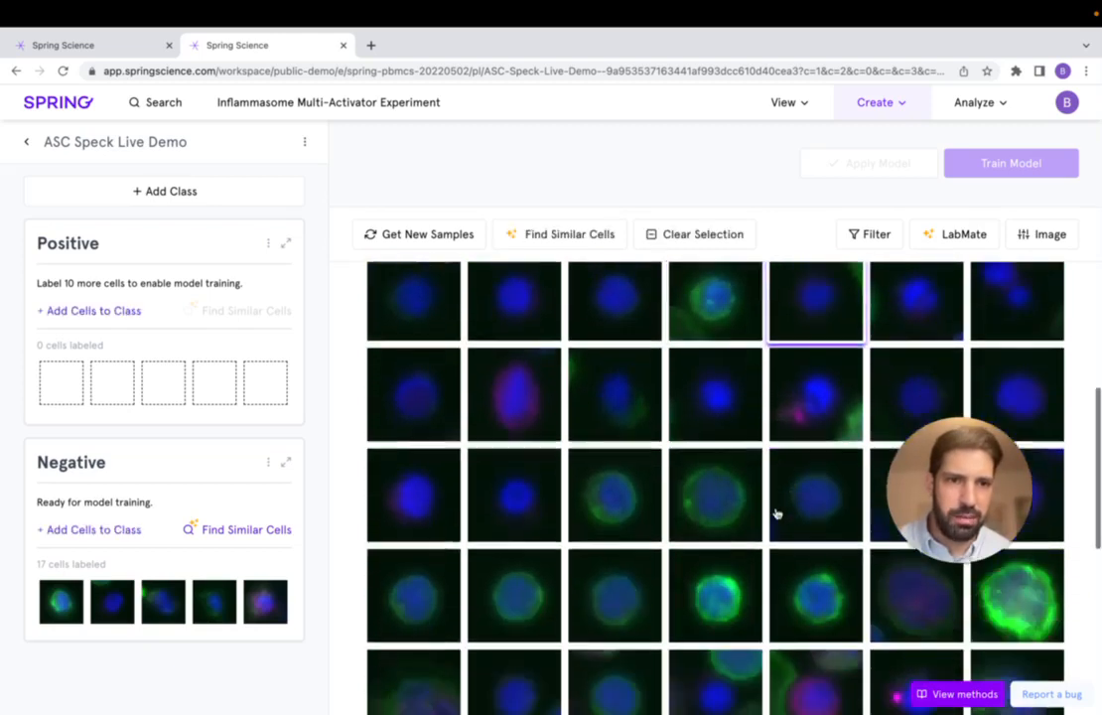
scroll(777, 513, down, 3)
scroll(844, 447, down, 3)
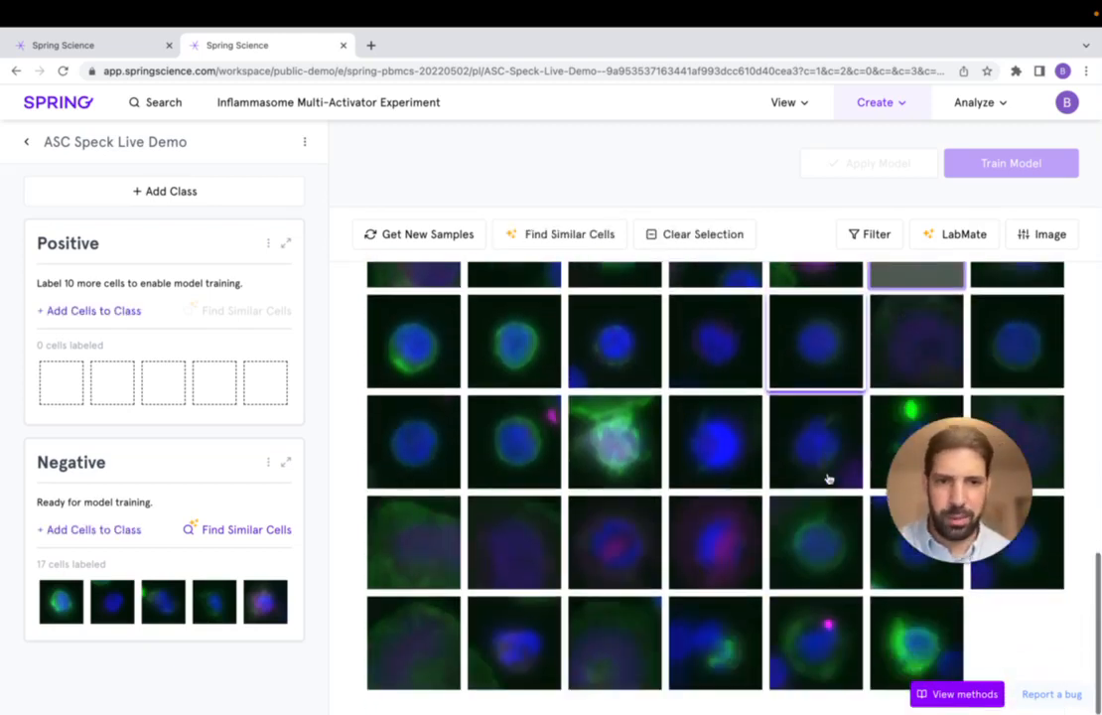
click(820, 647)
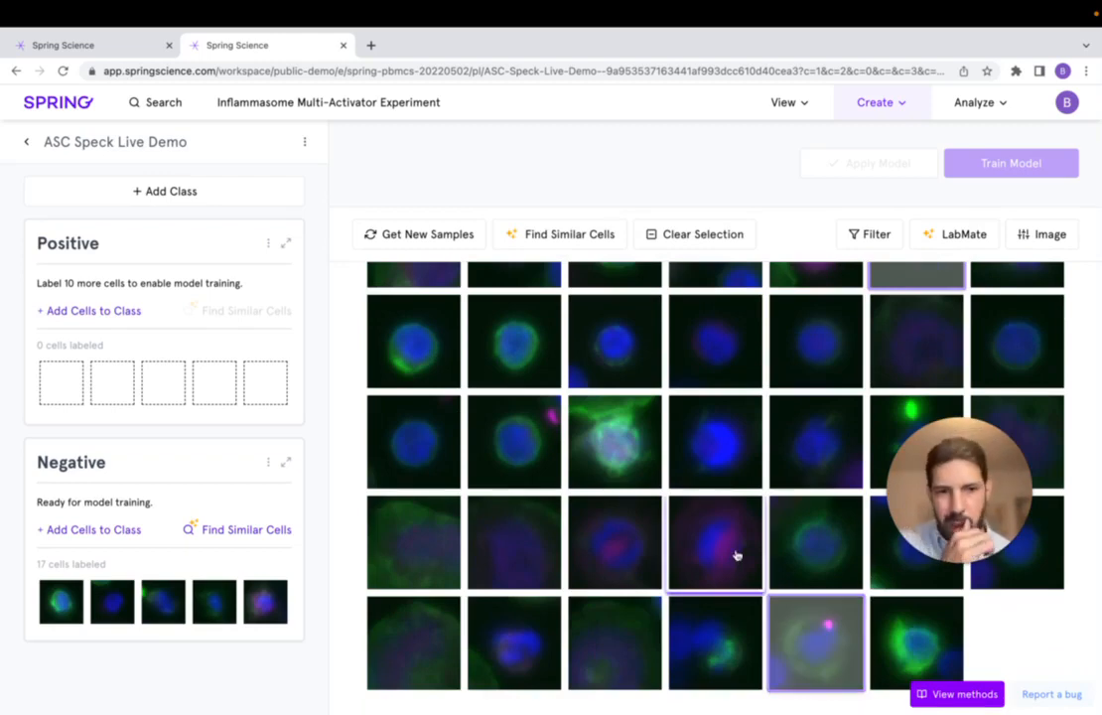
scroll(737, 556, up, 8)
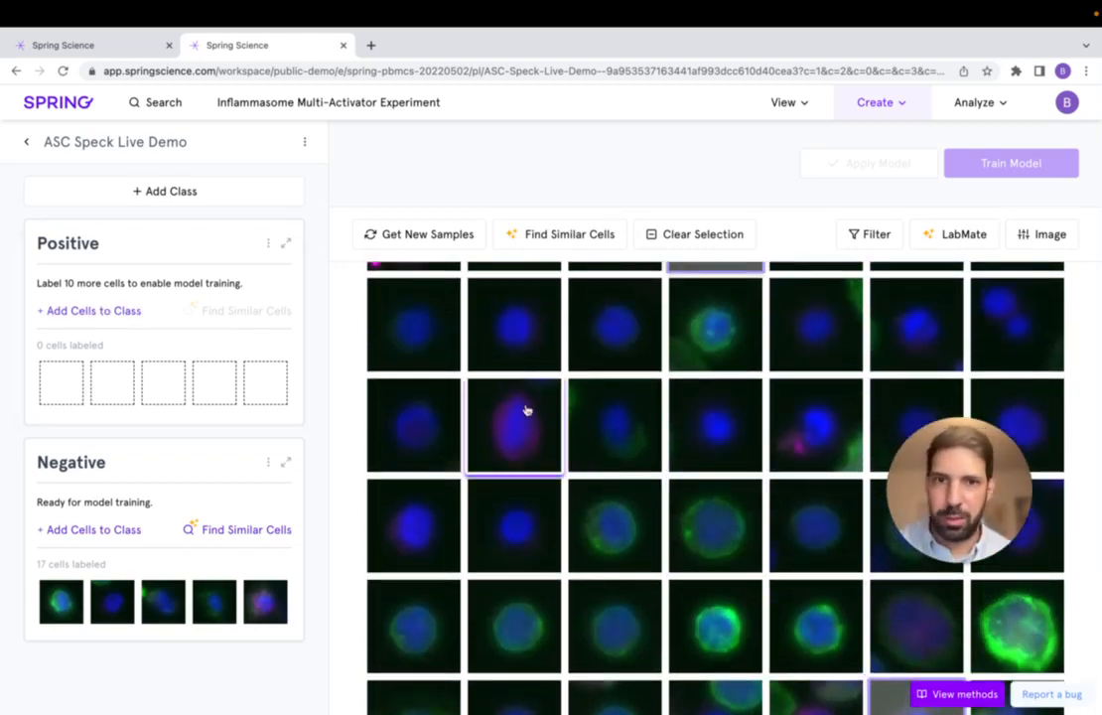
scroll(526, 409, up, 3)
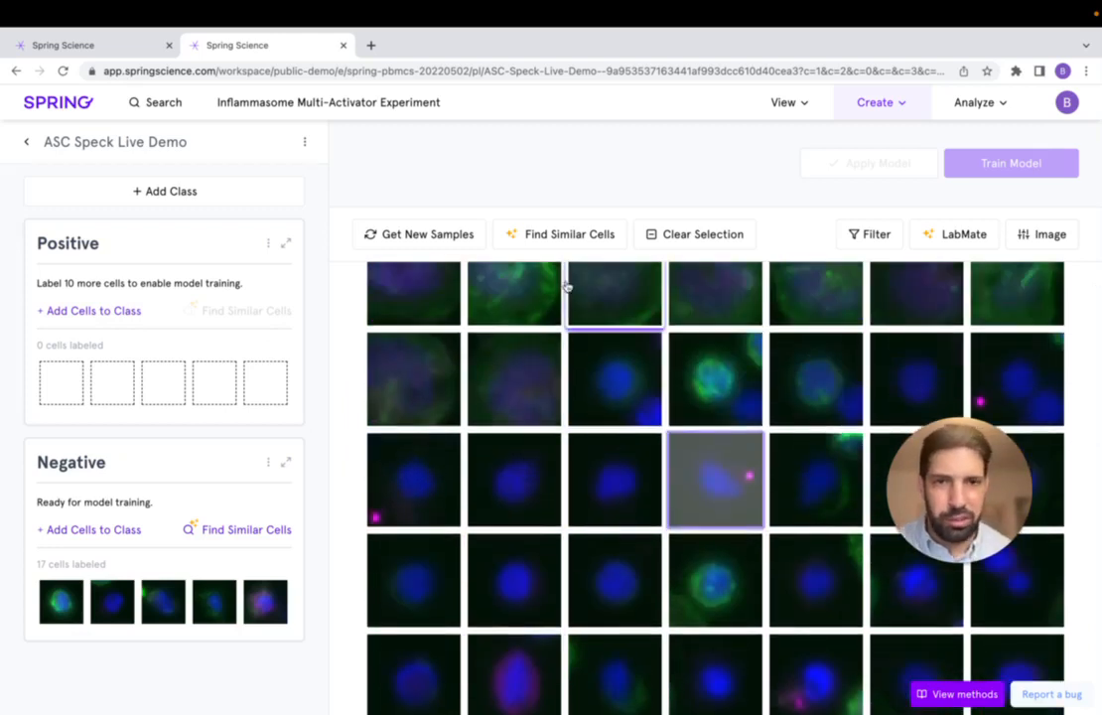
click(551, 240)
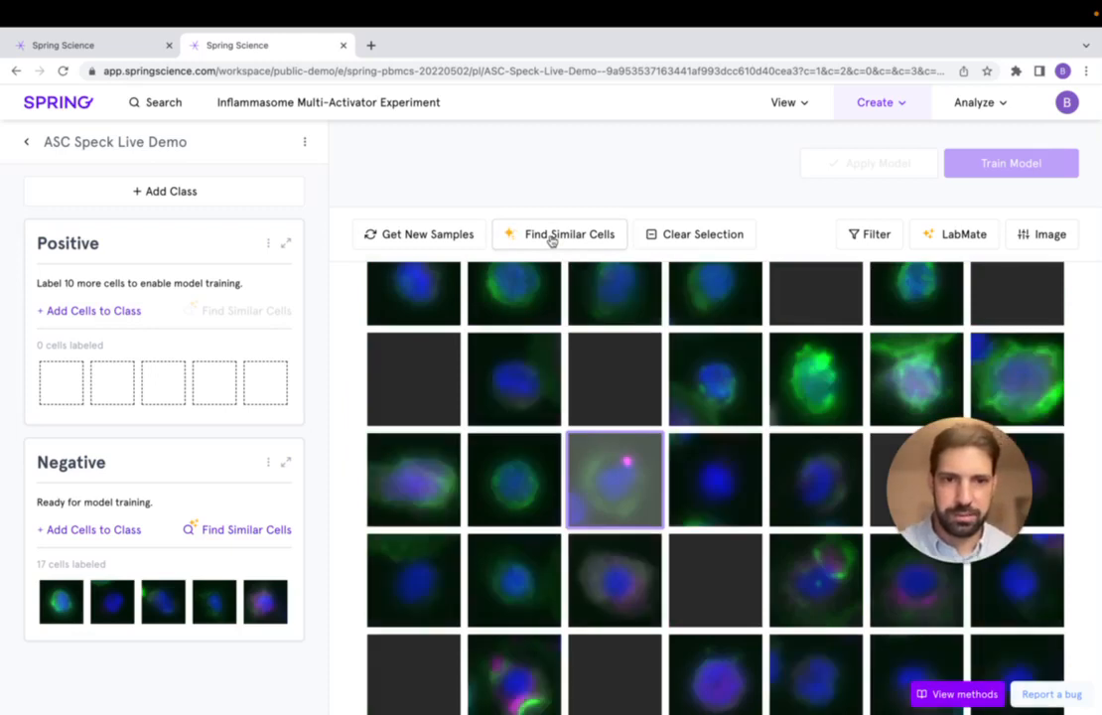
Step: Select the further cells with magenta specks among the similar cells and add all nine selected cells to the Positive class
scroll(695, 591, down, 10)
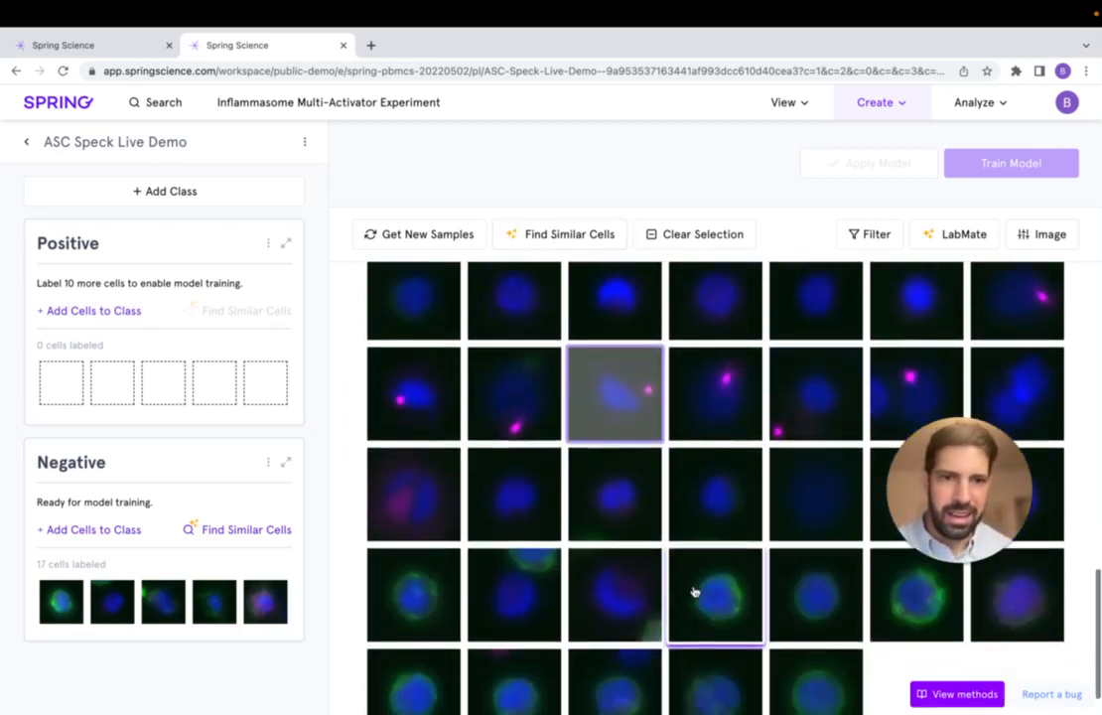
click(529, 393)
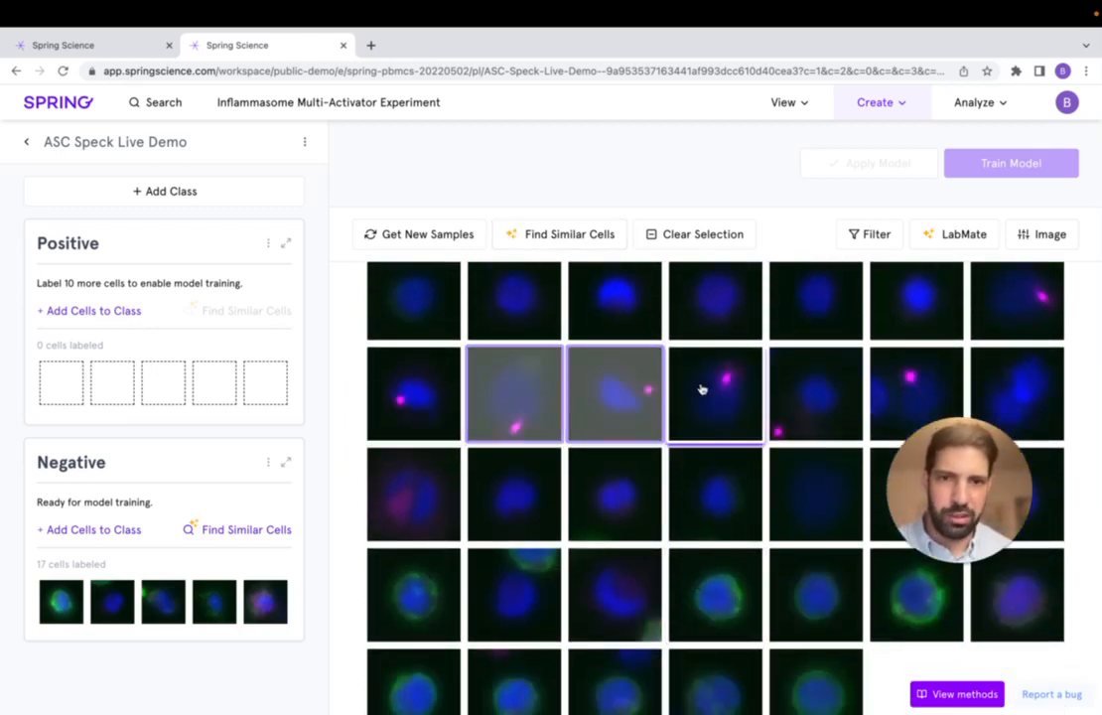
drag(704, 388, 908, 390)
click(413, 411)
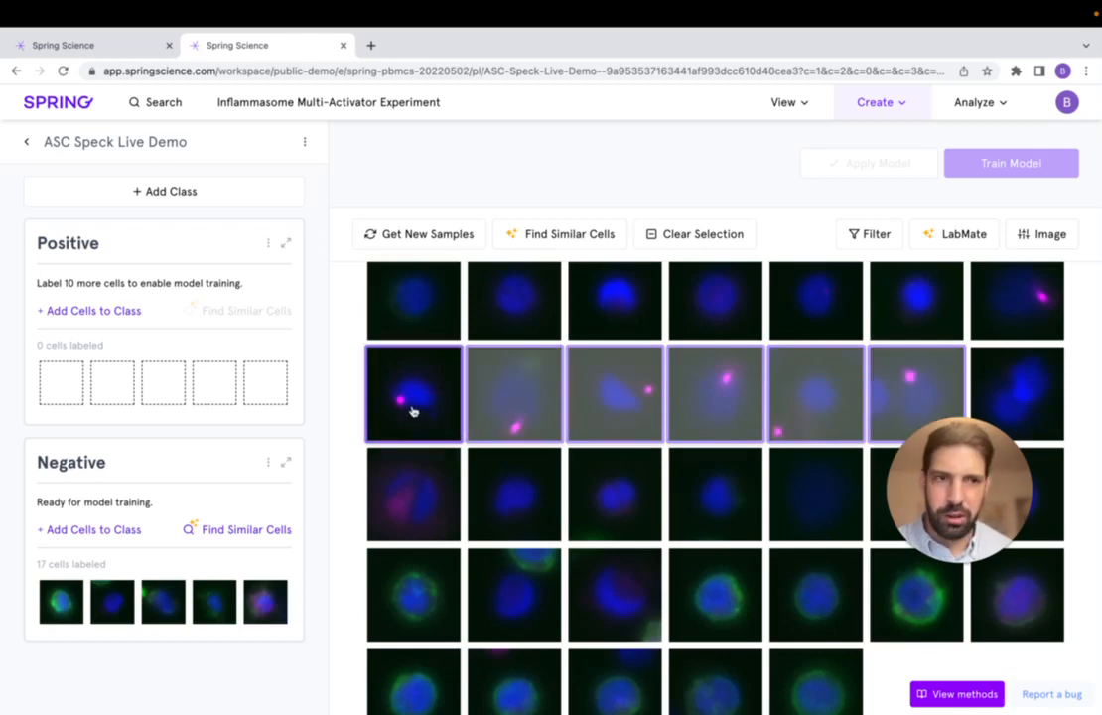
click(986, 298)
click(93, 309)
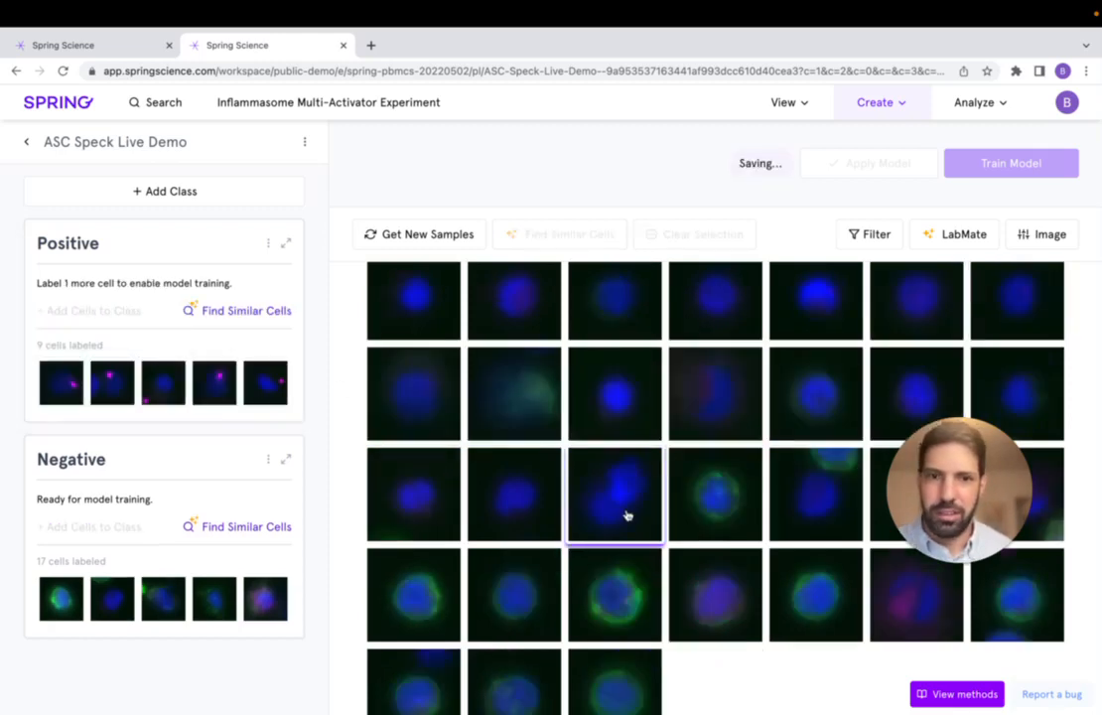
Step: Add one more cell with a magenta speck to the Positive class and train the model
scroll(627, 516, down, 1)
click(625, 561)
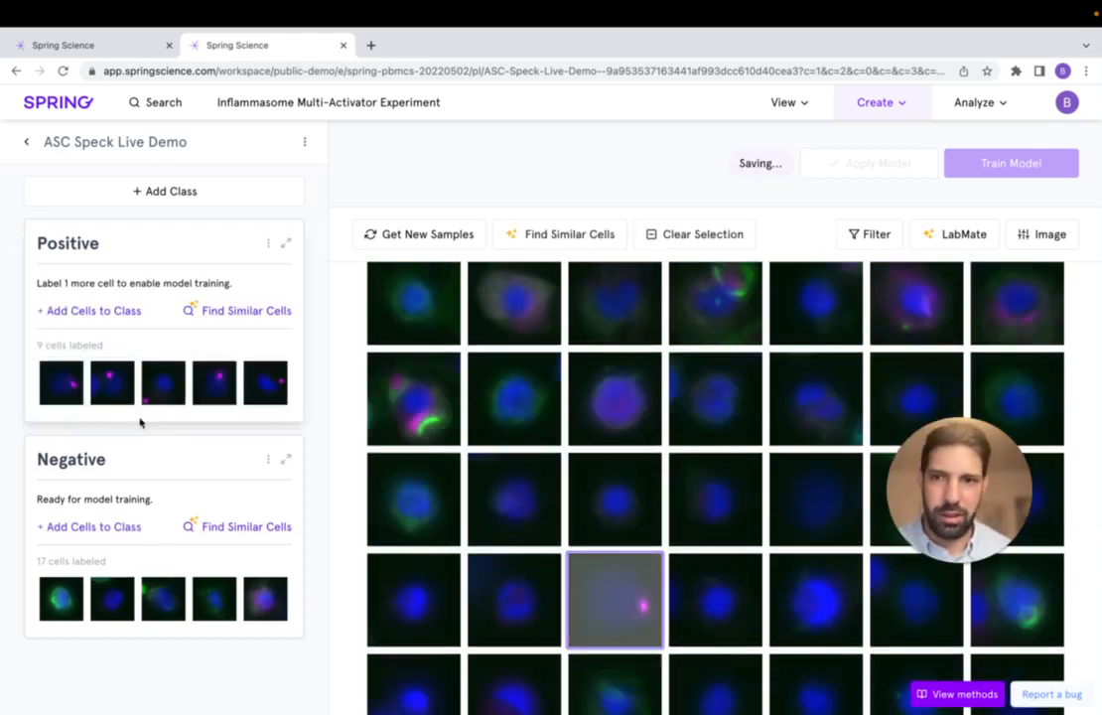
click(79, 312)
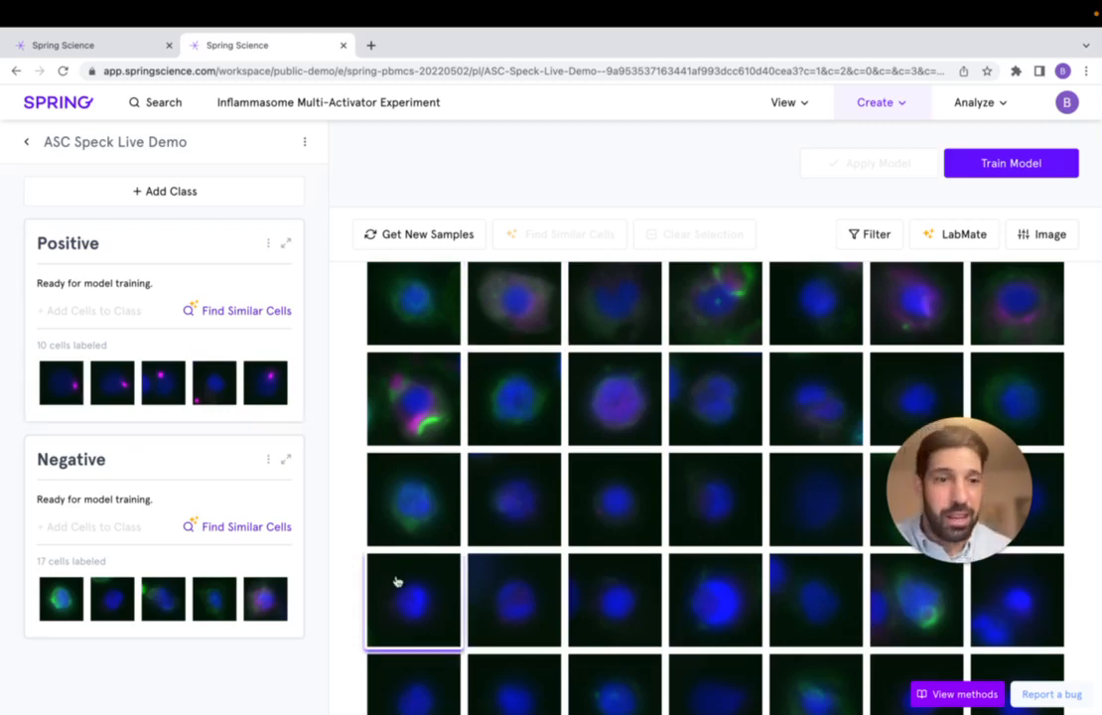
click(1011, 163)
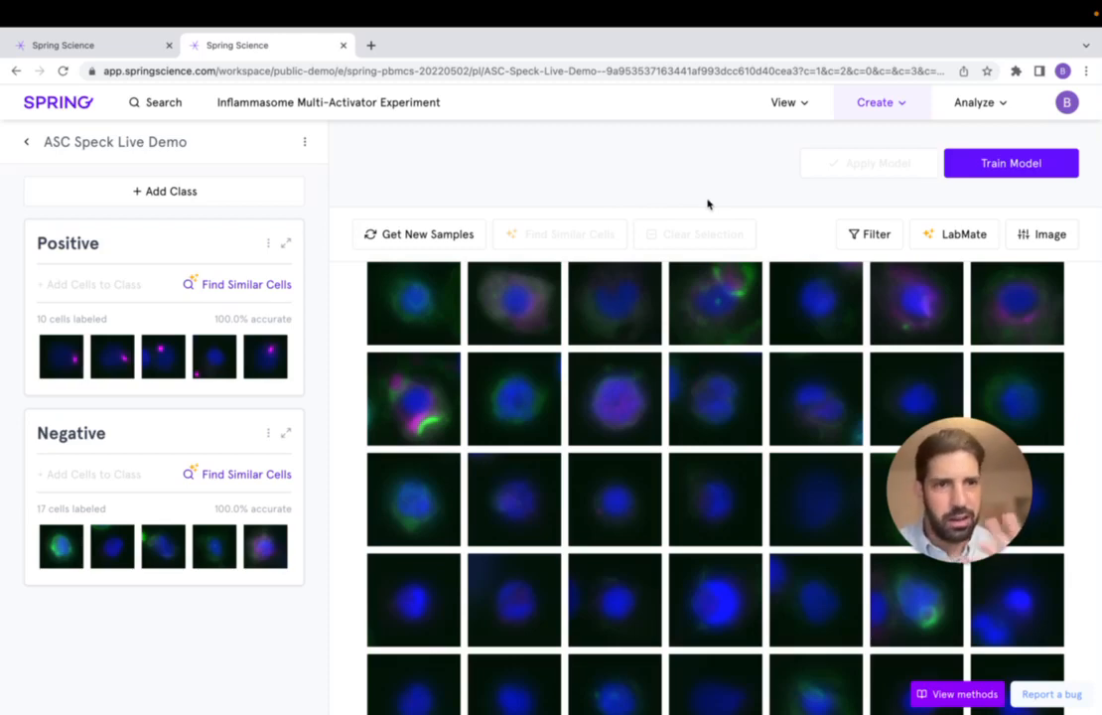
Step: Exclude the ASC-A647 stain from the LabMate inputs, keeping Hoechst, Concanavalin A-AF488 and Phalloidin-568
click(933, 244)
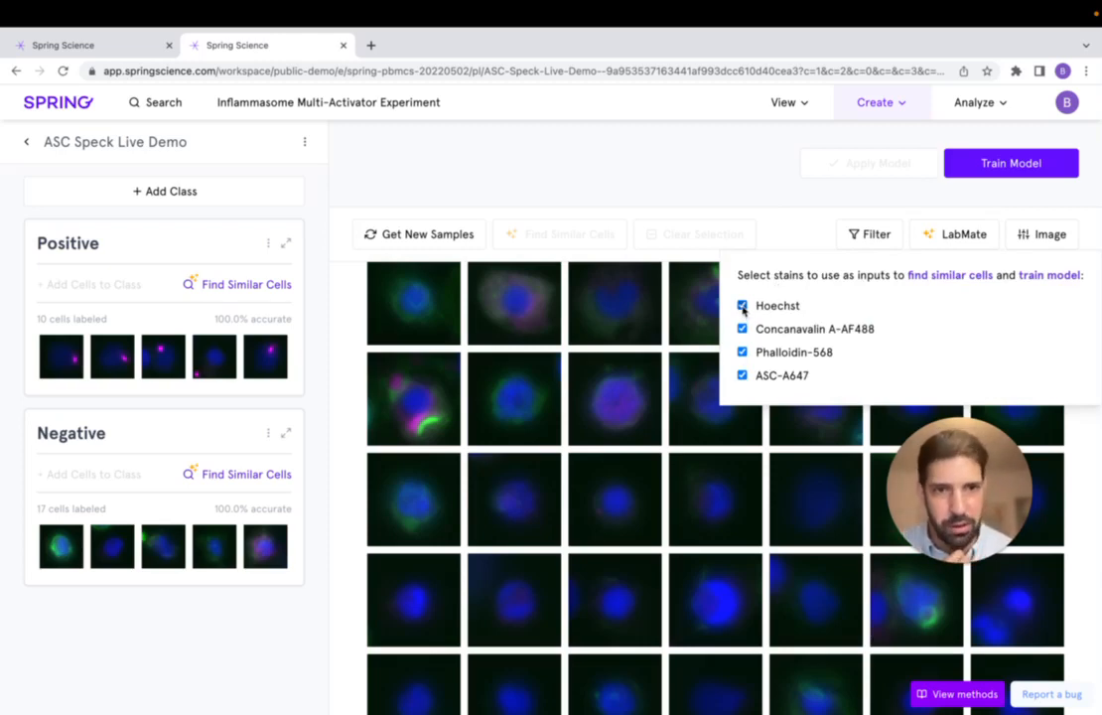
click(743, 377)
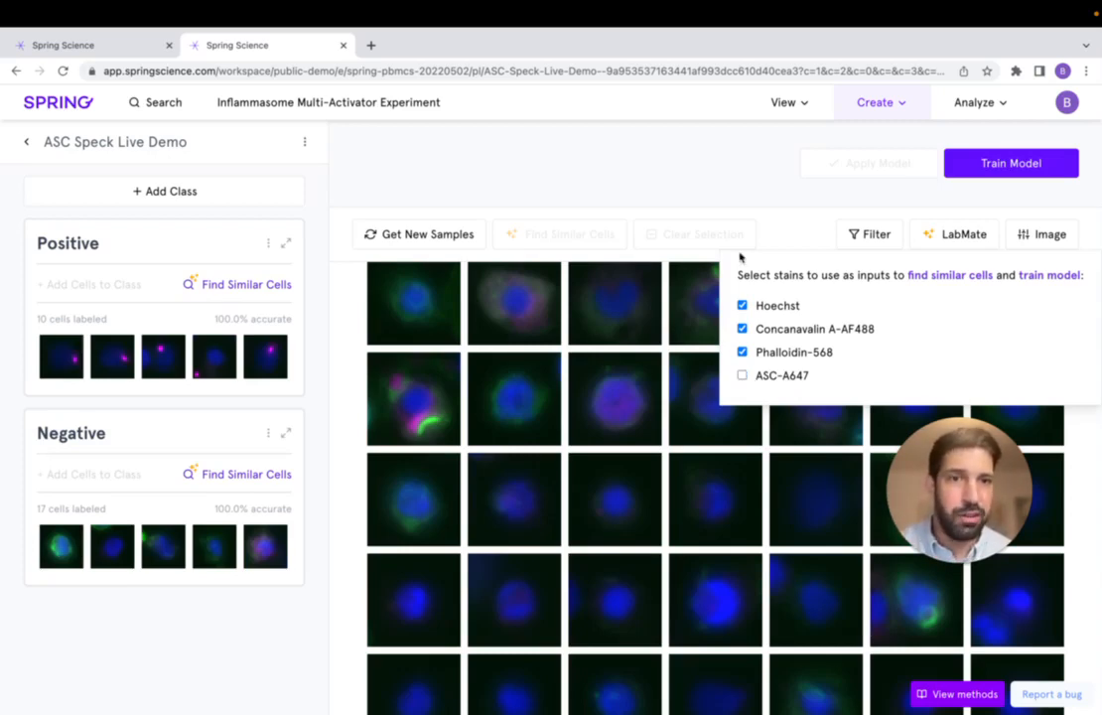
click(739, 193)
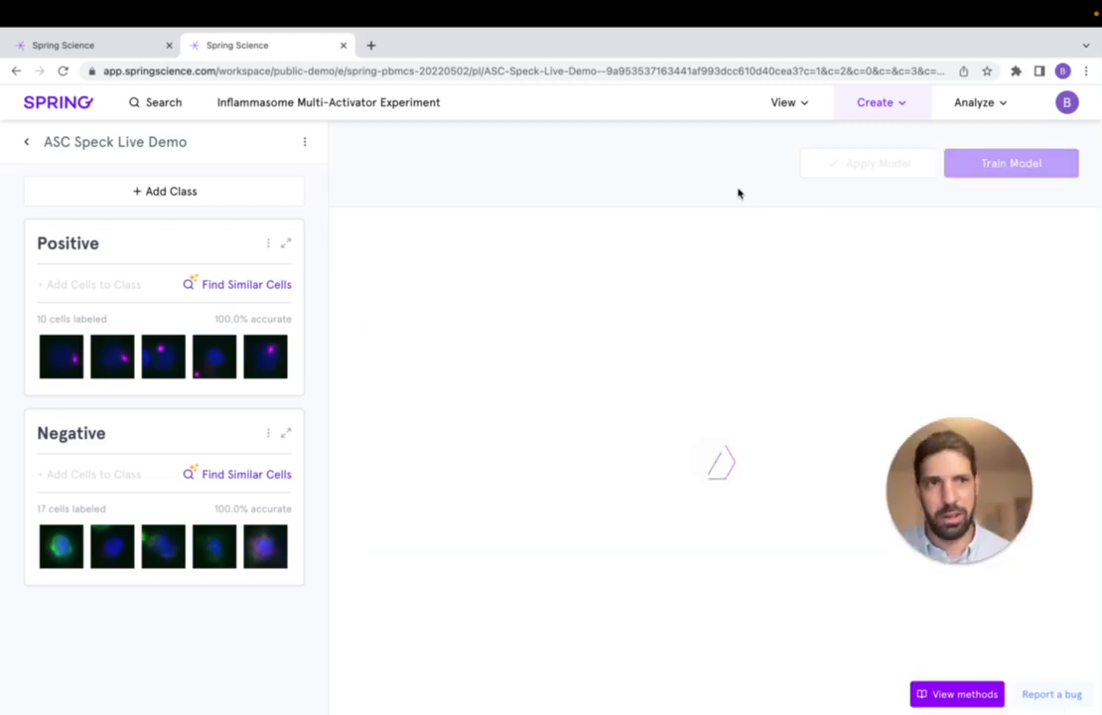
Step: Open the Comparisons analysis and choose the Positive phenotypic prediction of the ASC model as the measurement
click(958, 107)
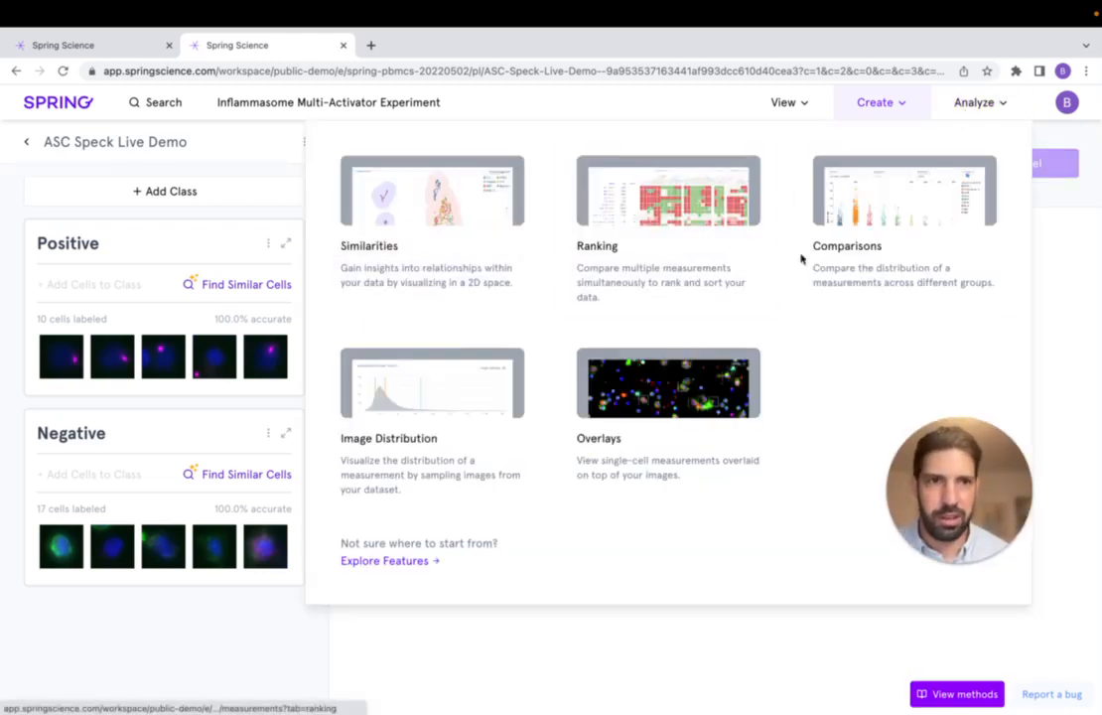
click(881, 256)
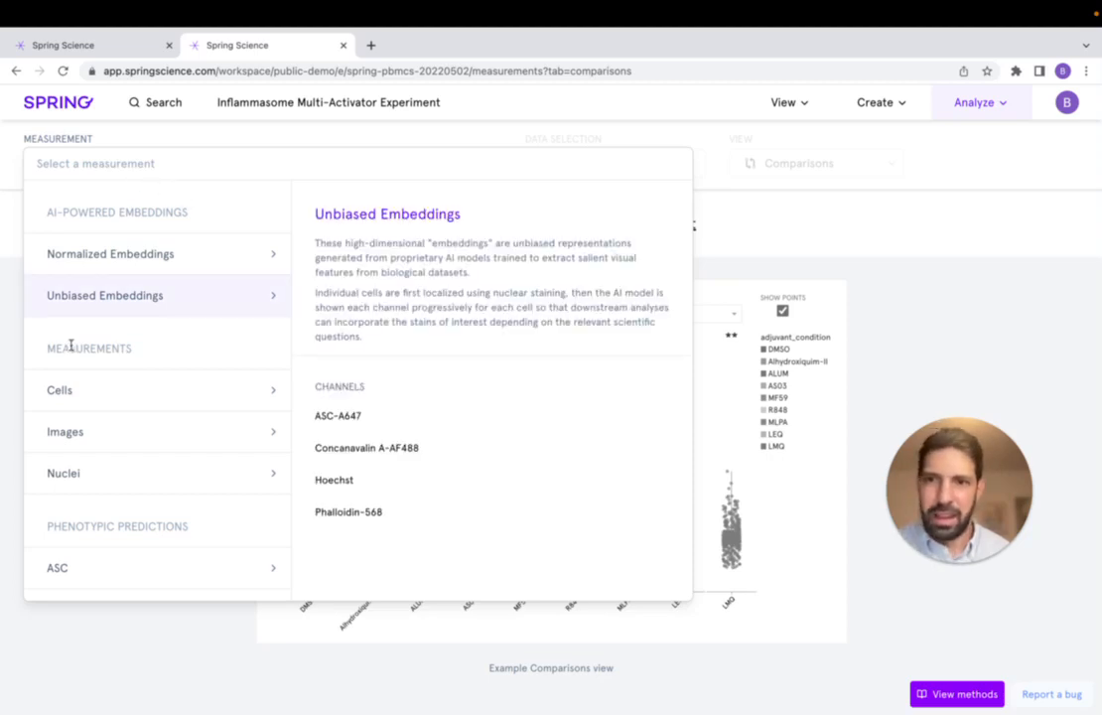
drag(44, 348, 131, 348)
mouse_move(113, 393)
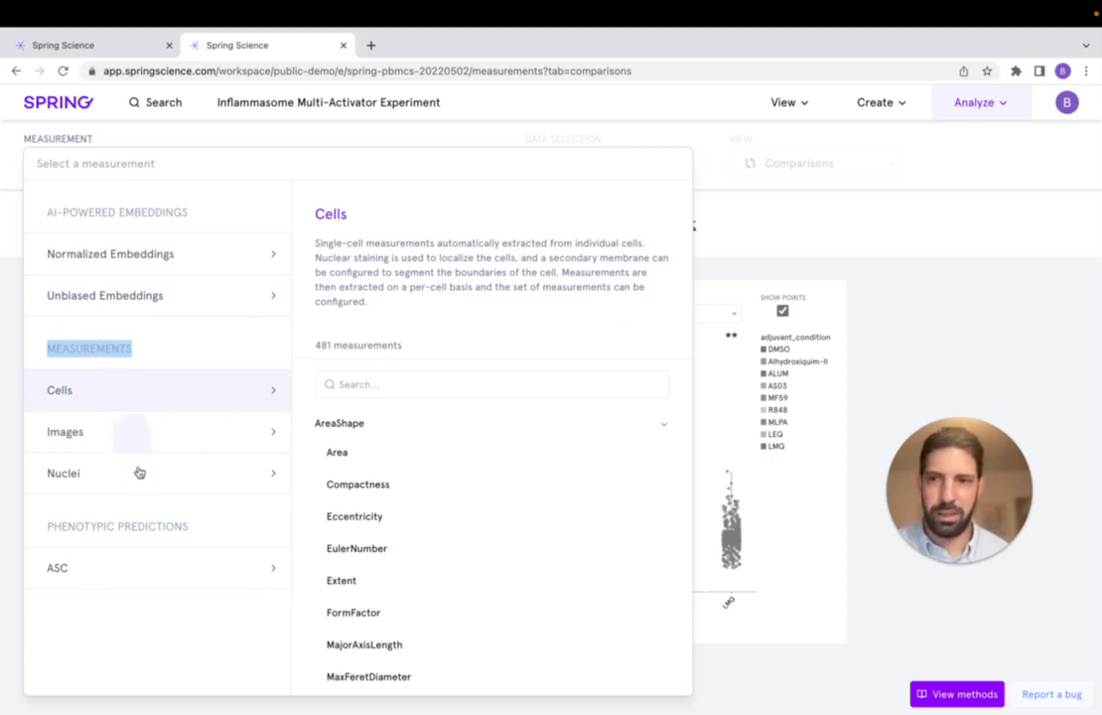
click(159, 366)
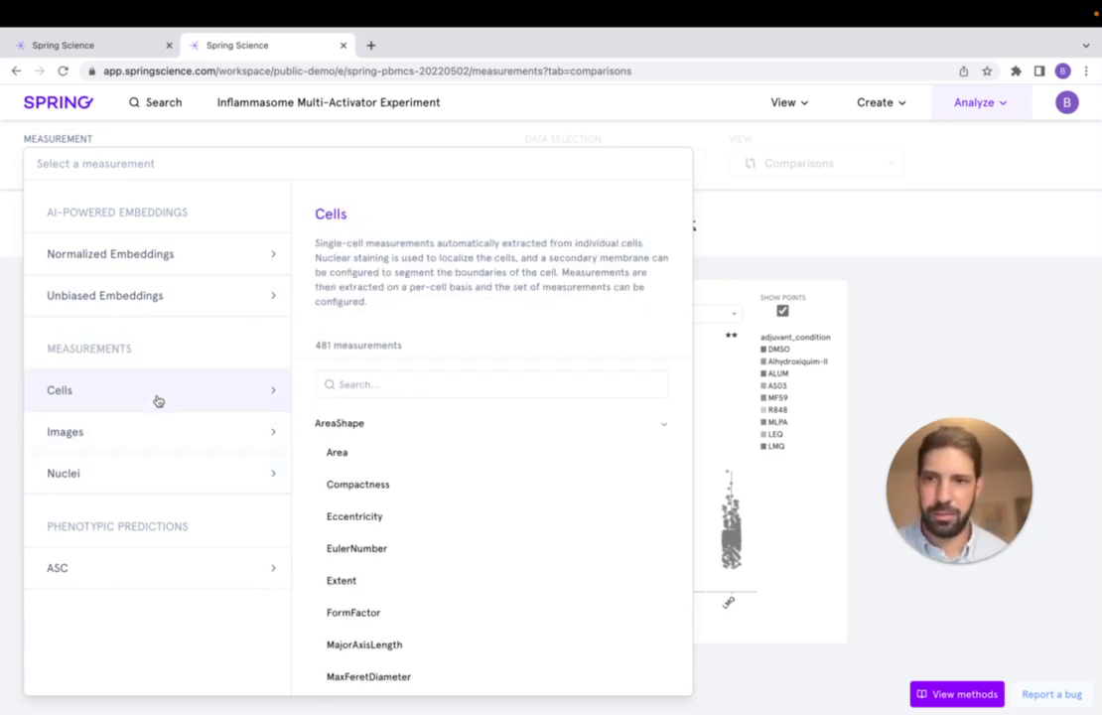
mouse_move(118, 260)
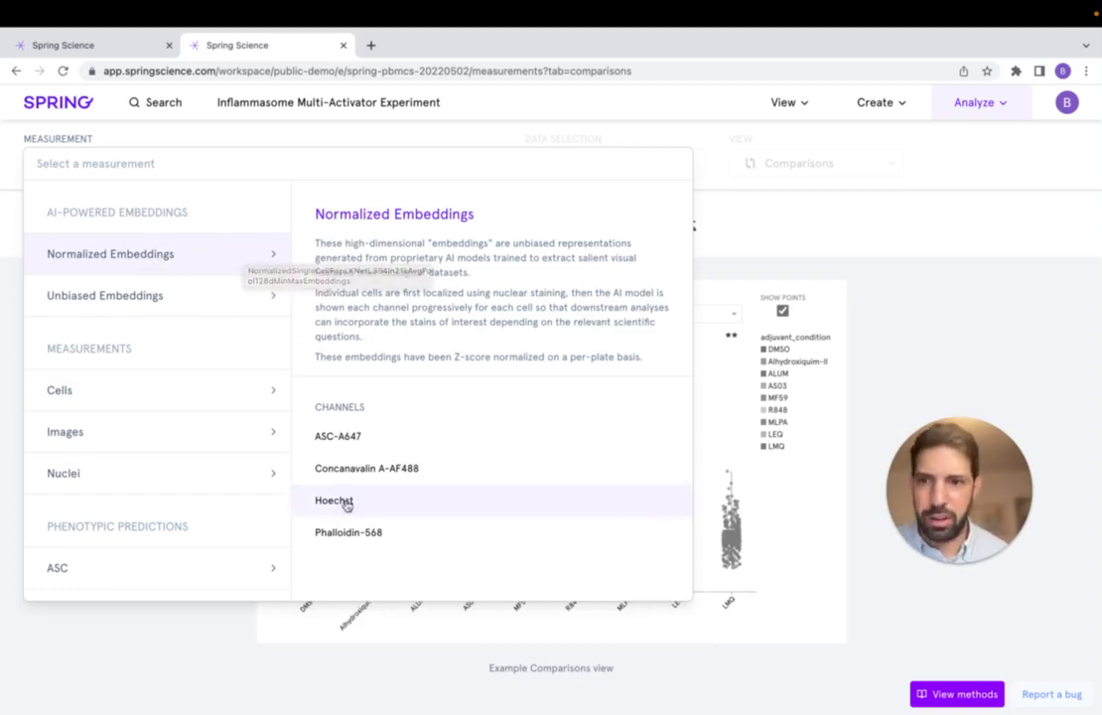
mouse_move(154, 568)
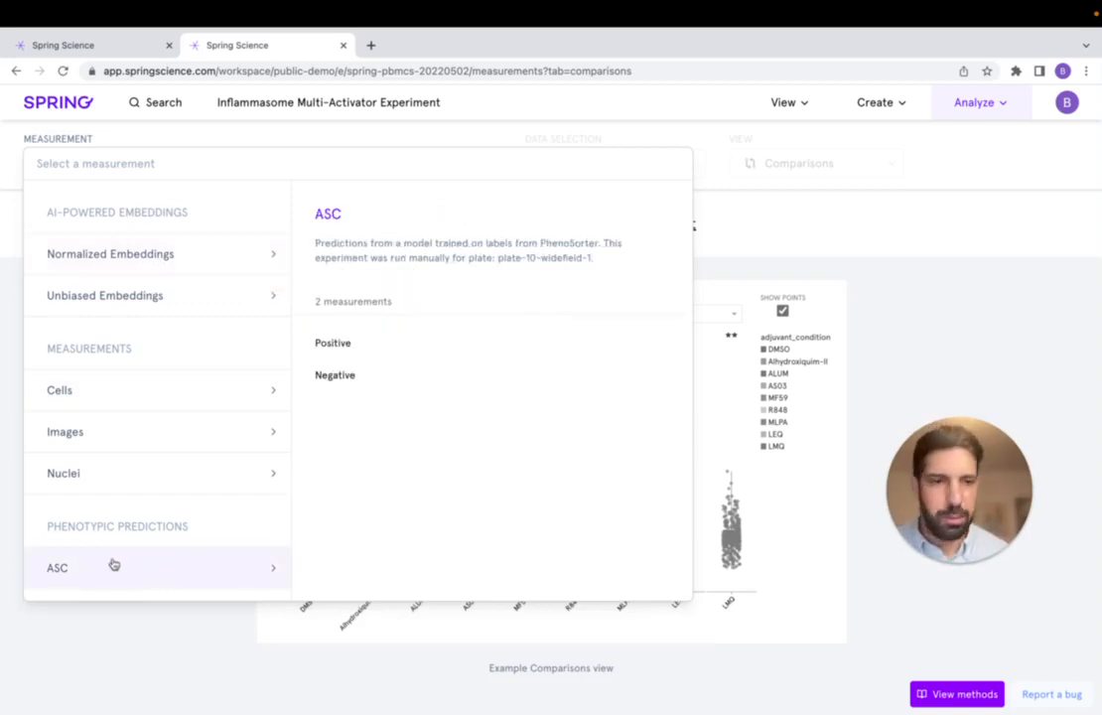
click(412, 352)
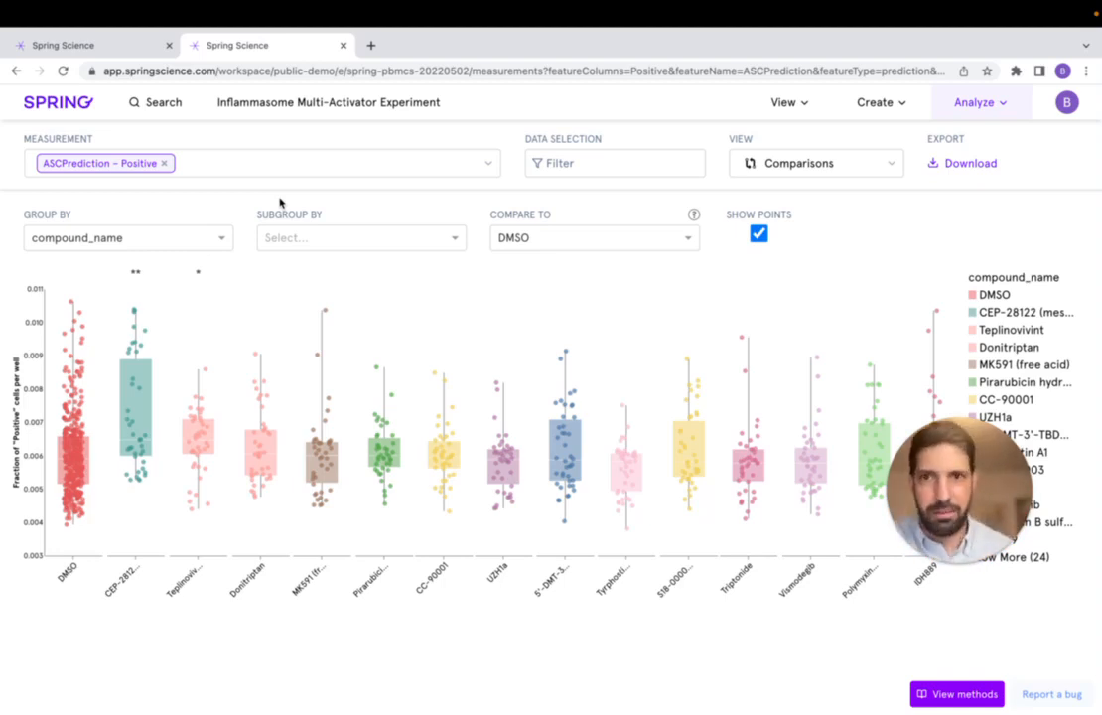
Step: Switch the analysis of the ASC Positive prediction to the Ranking view and display it as a table
click(802, 164)
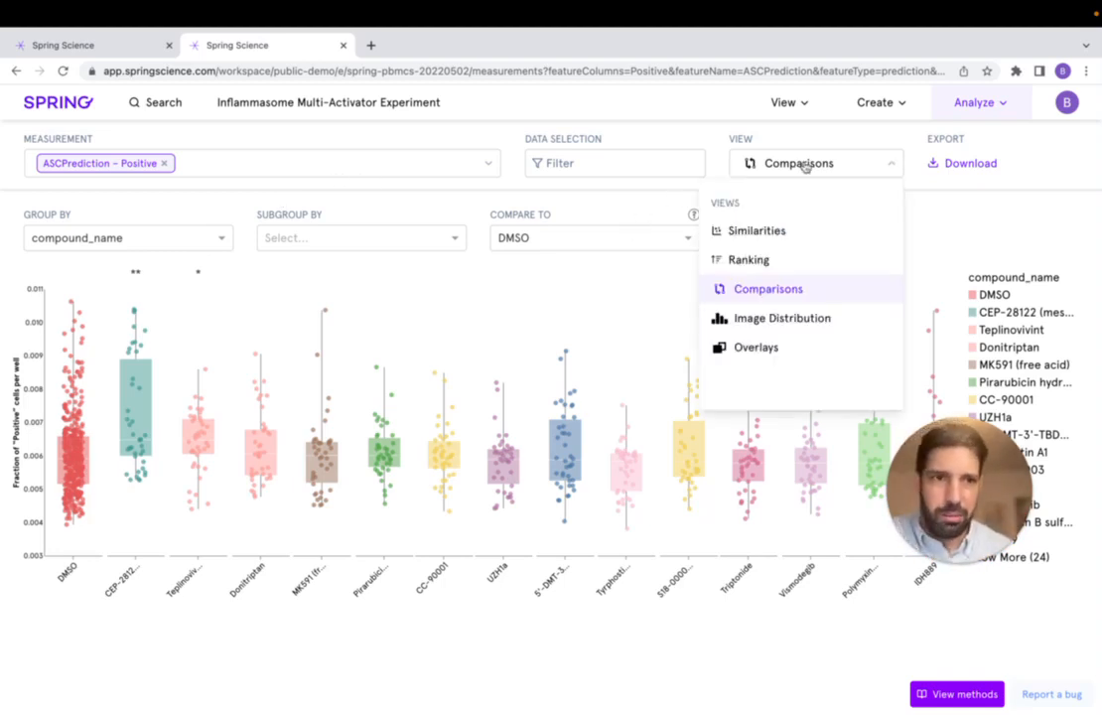
click(729, 260)
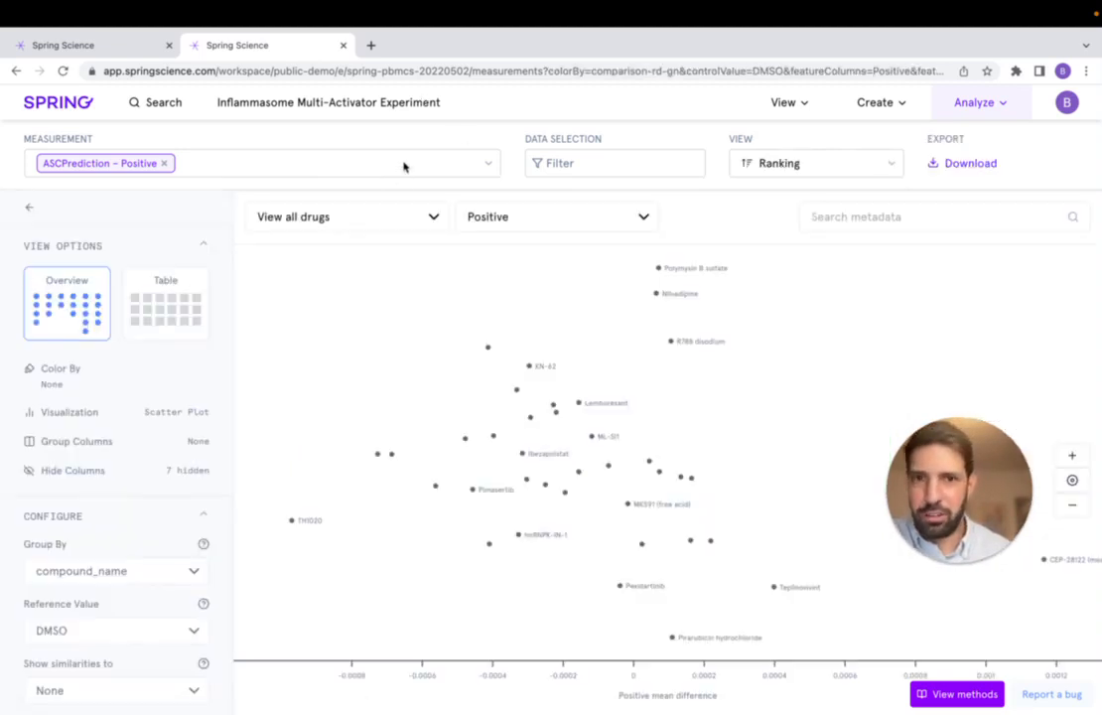
click(404, 166)
double_click(382, 135)
click(164, 323)
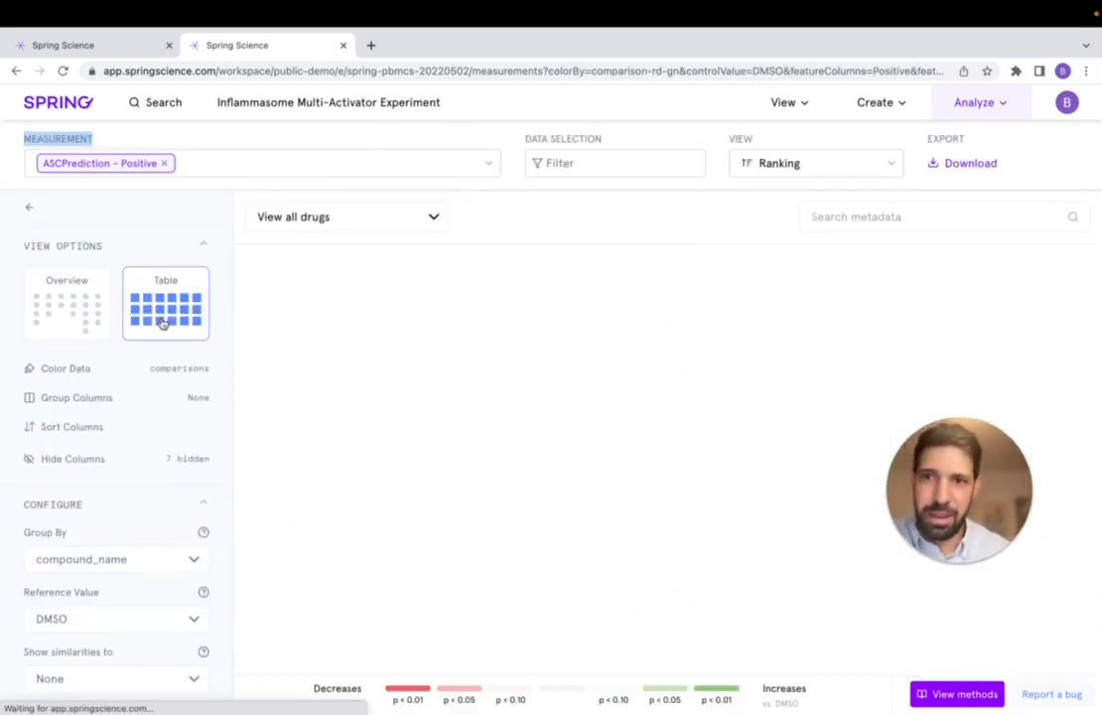
Step: Add the image-level cell count to the ranked measurements alongside the ASC Positive prediction
click(250, 176)
click(229, 444)
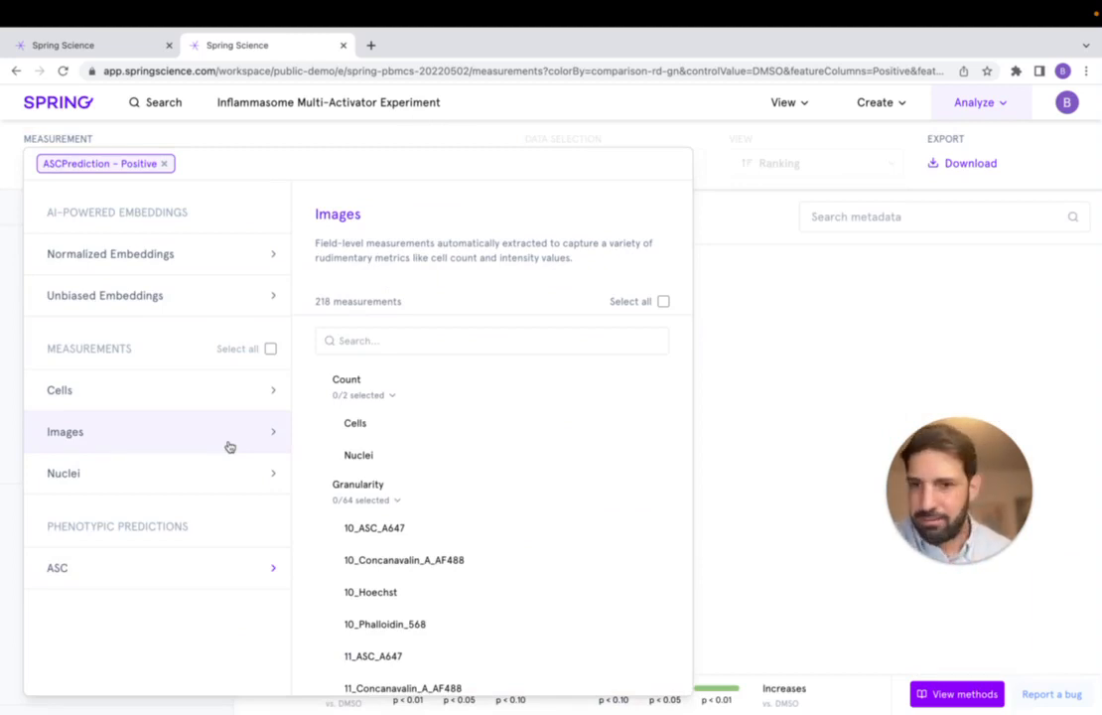
click(191, 561)
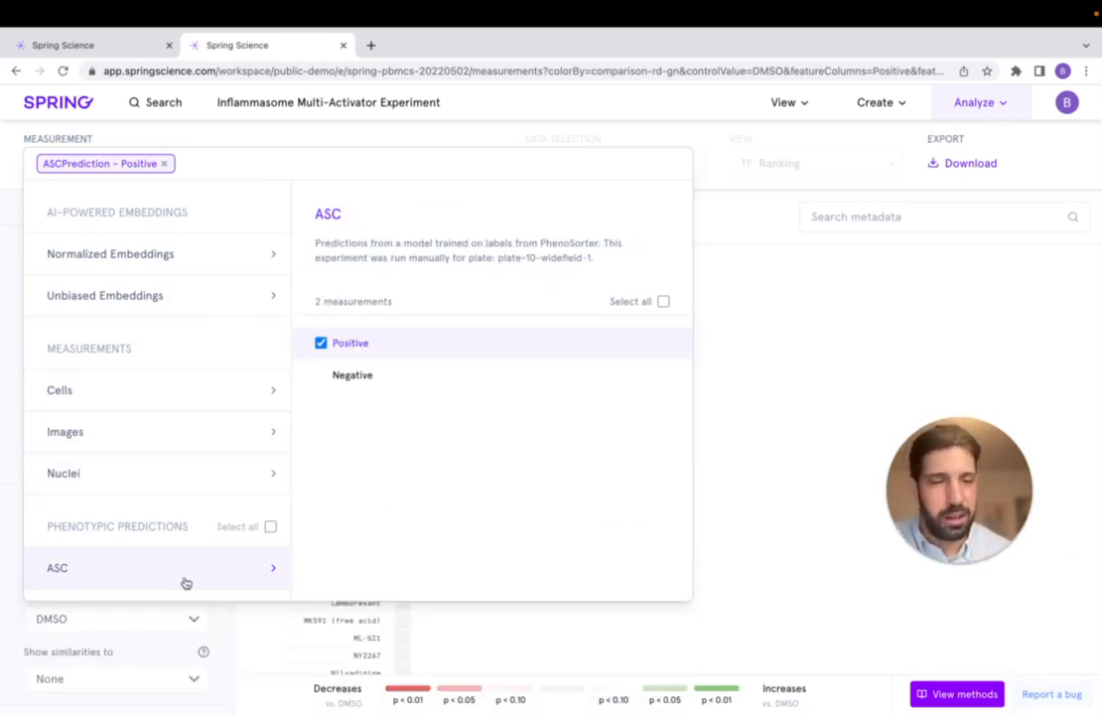
click(262, 393)
click(256, 568)
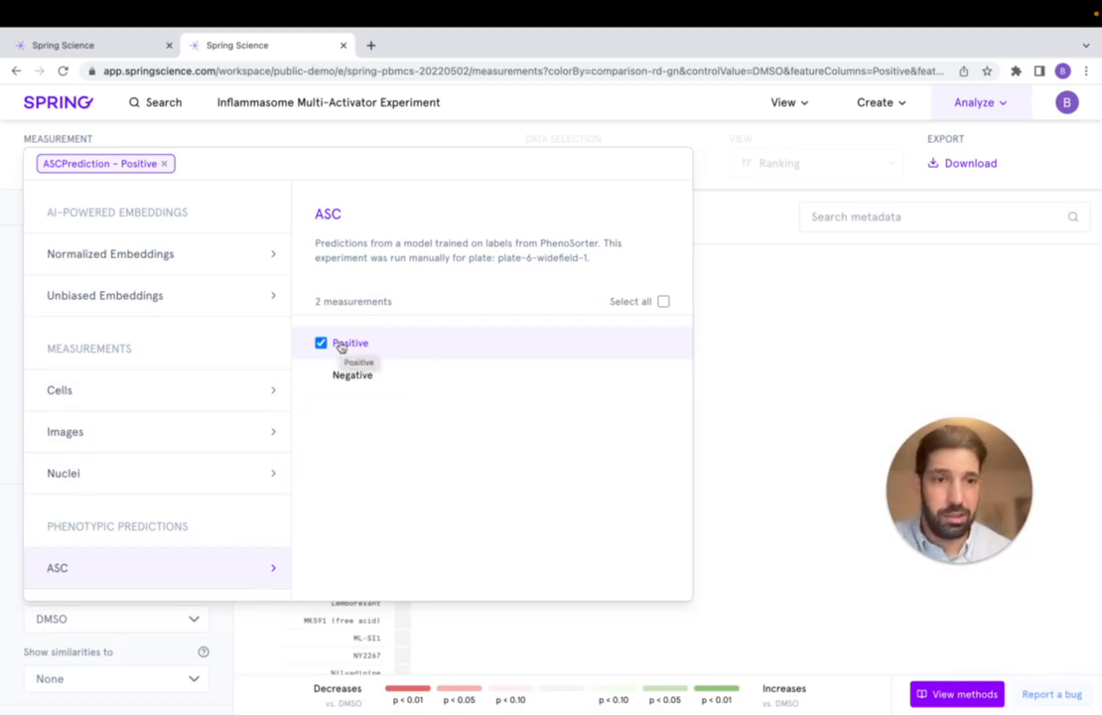
click(243, 429)
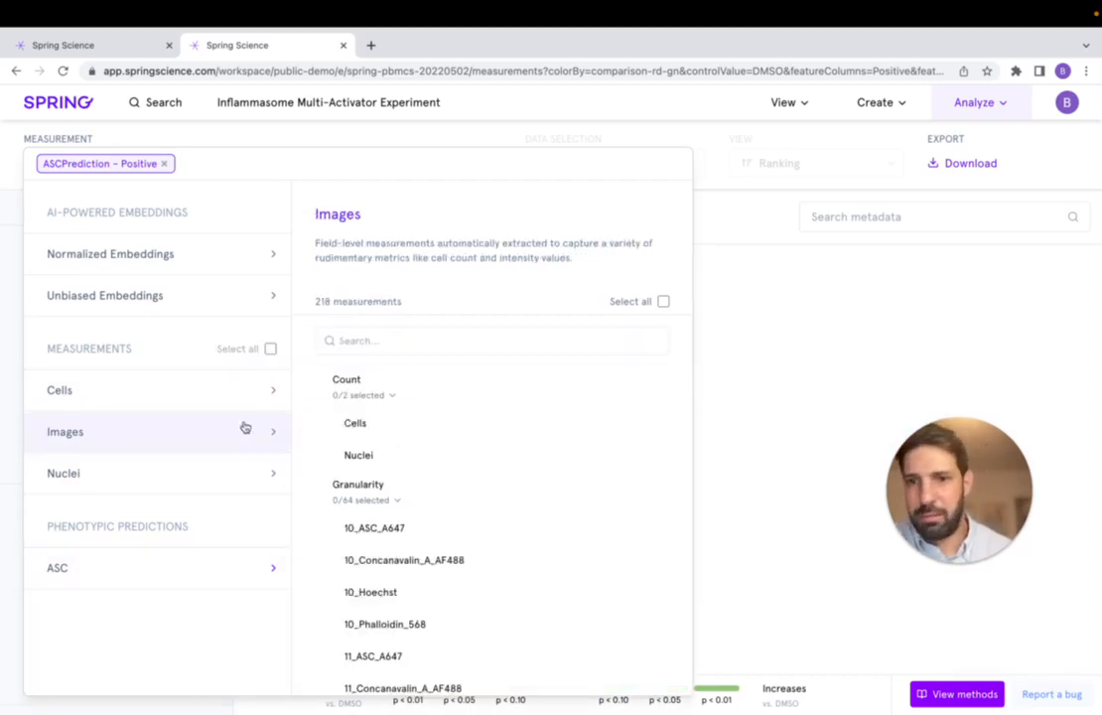
click(352, 424)
Step: Add the Cells measurements Area, Compactness and Eccentricity plus all Nuclei measurements to the ranking table
click(254, 397)
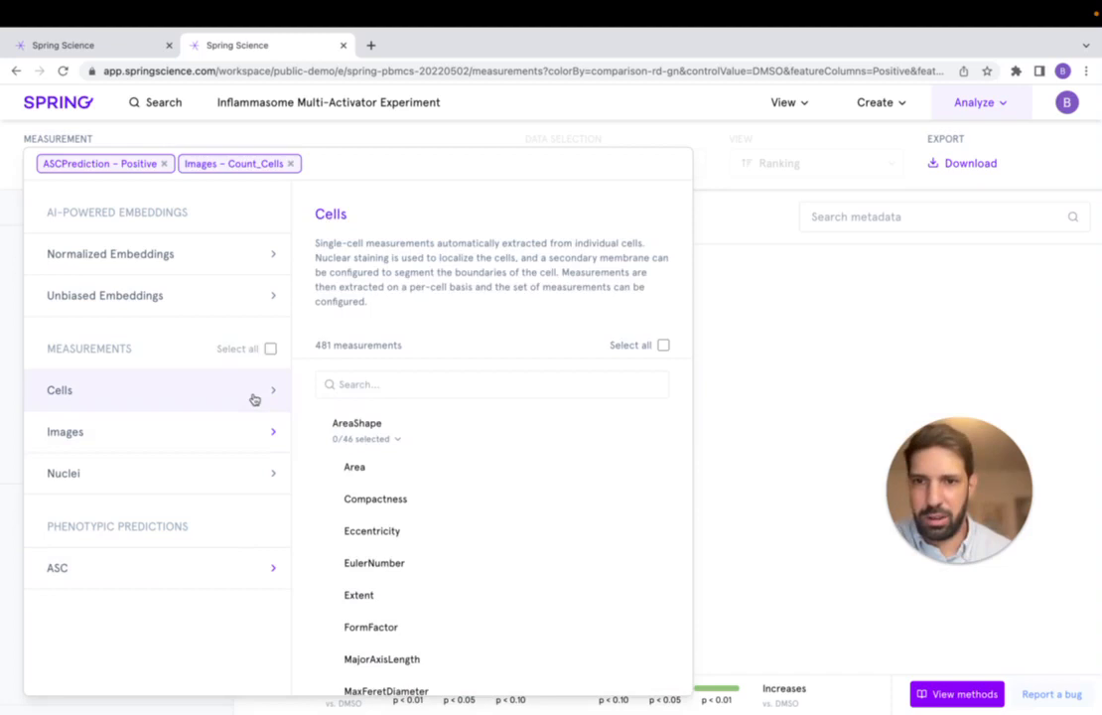
click(387, 477)
click(387, 502)
click(383, 526)
click(241, 474)
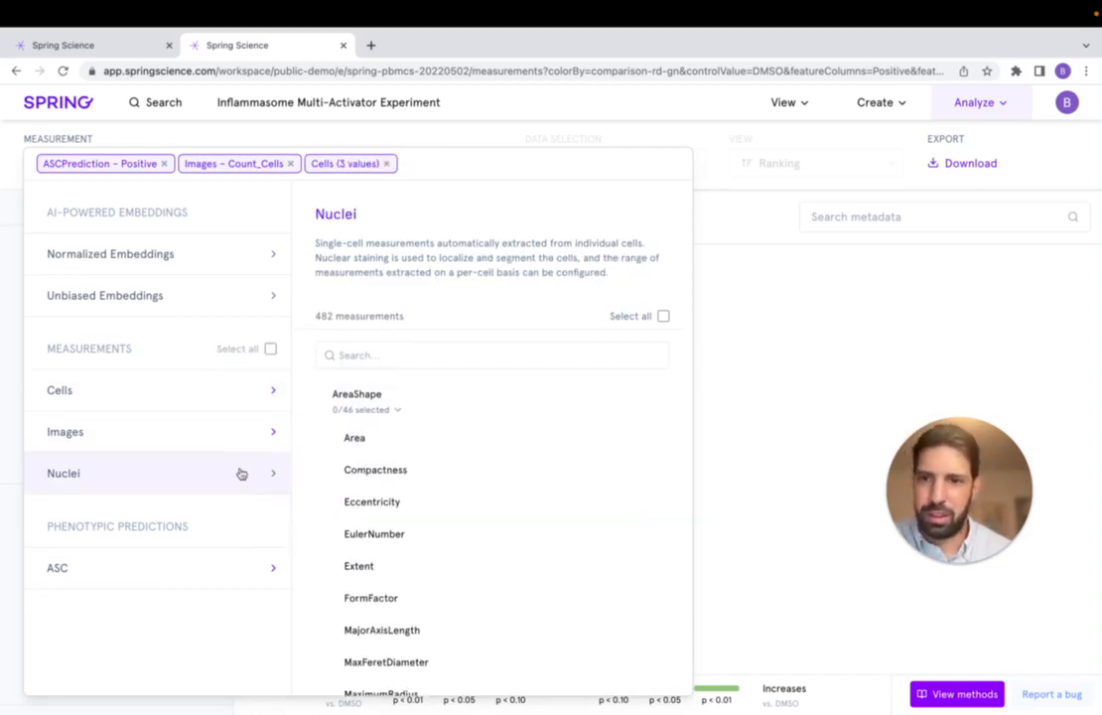
click(631, 320)
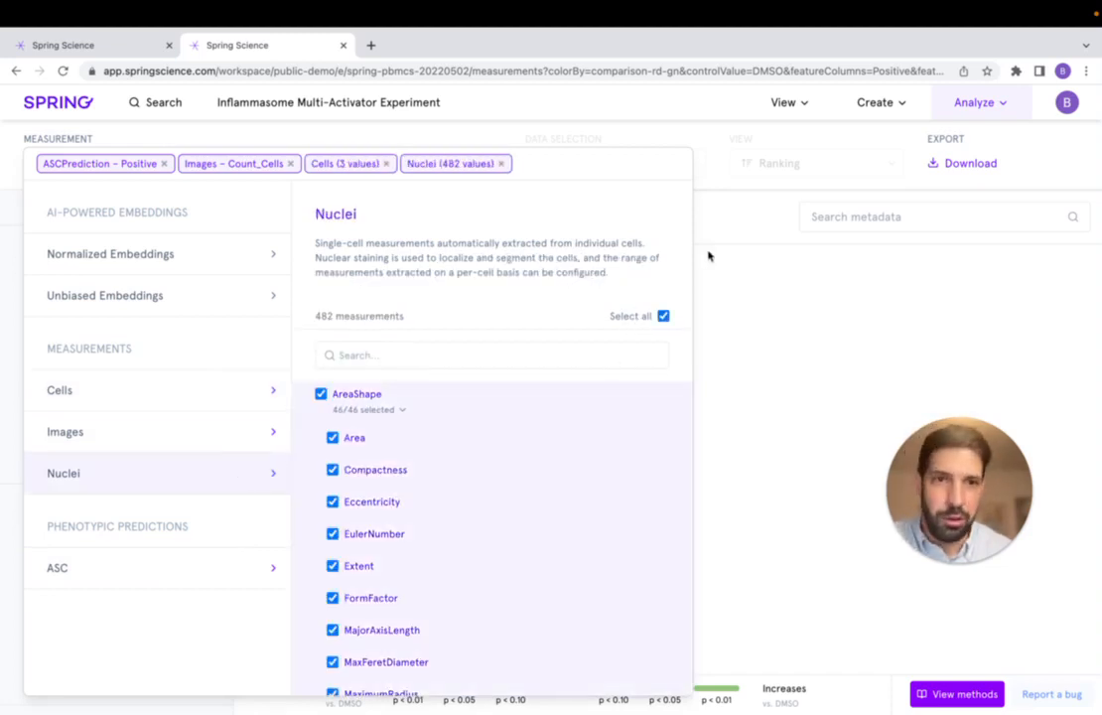
click(733, 223)
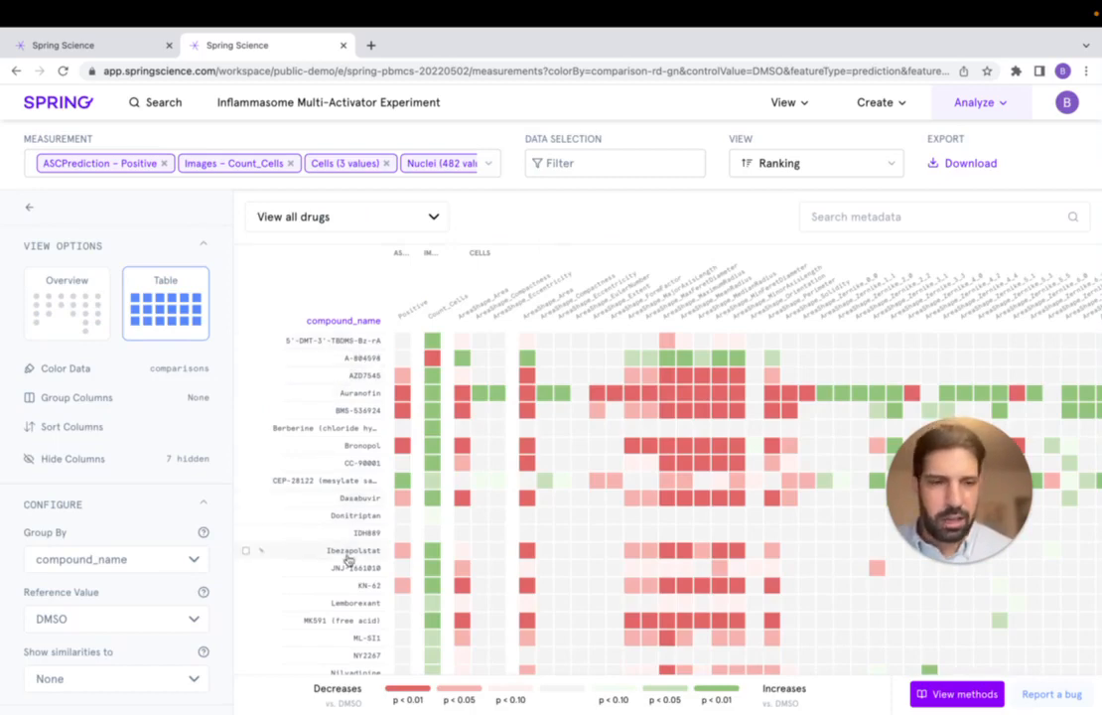
Step: Look over the compound ranking table and start a new score named Live Demo Score
scroll(357, 521, down, 2)
scroll(357, 521, down, 3)
scroll(356, 524, up, 5)
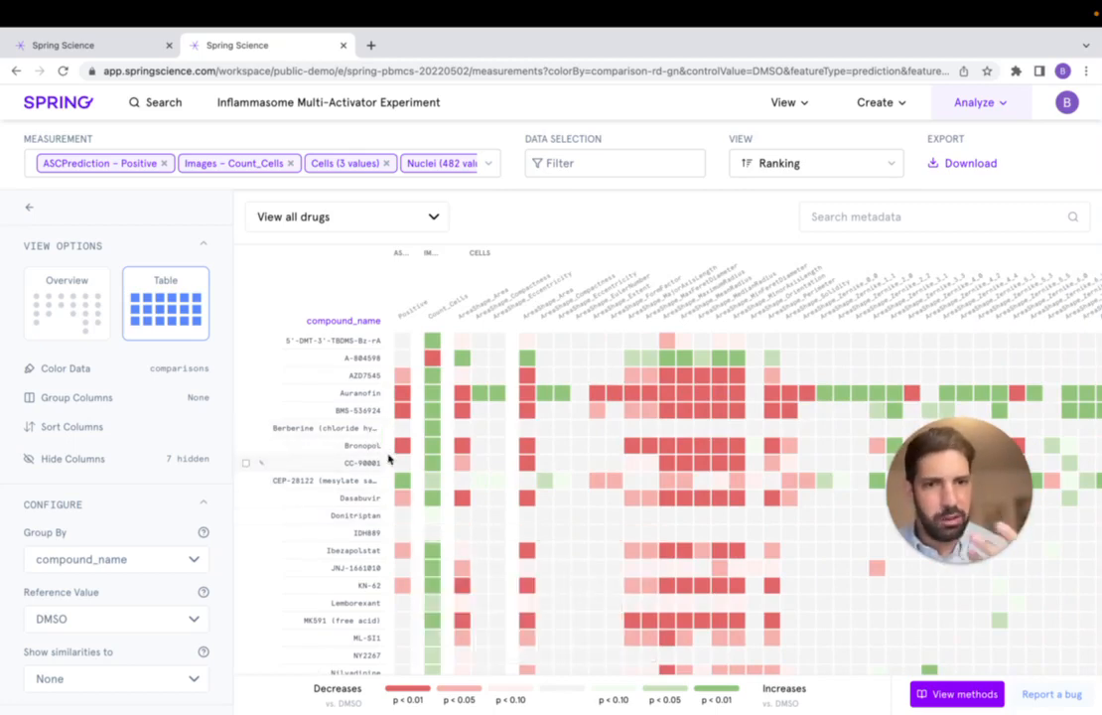
scroll(138, 446, down, 2)
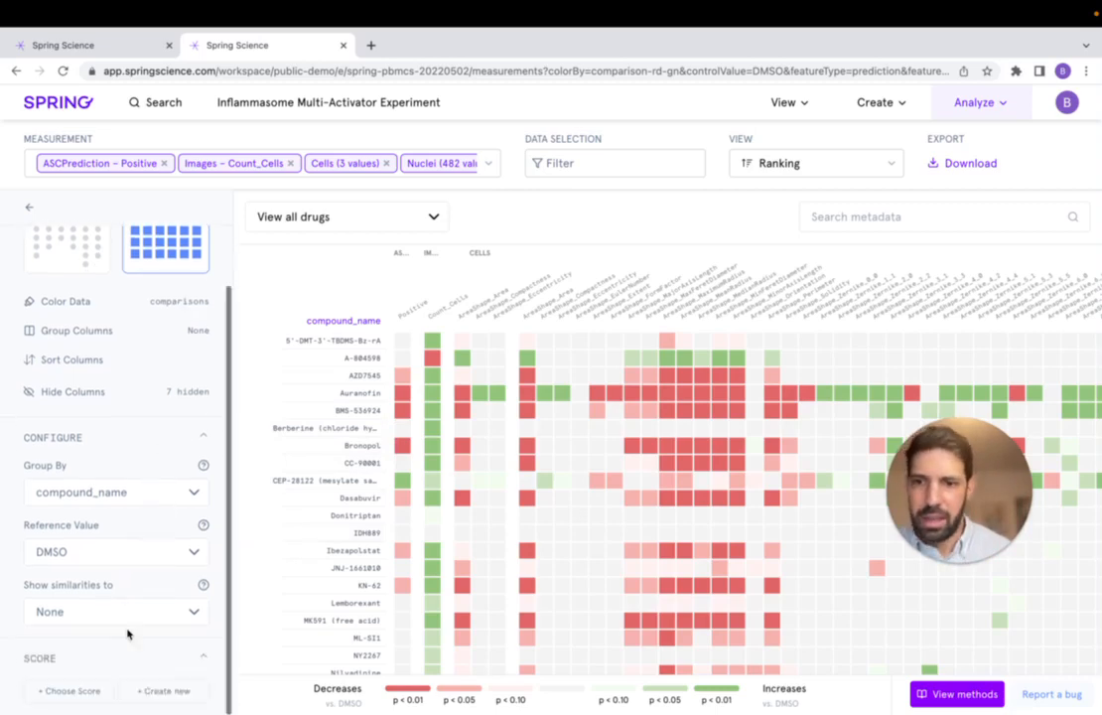
click(151, 697)
text(L)
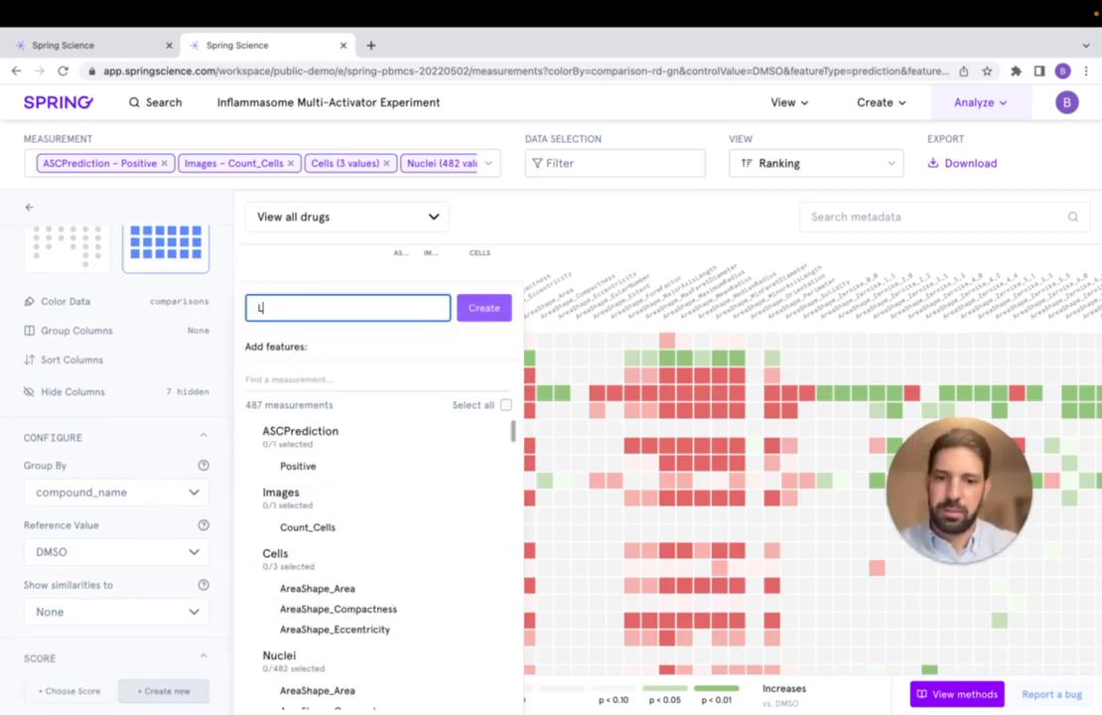
text(ive Demo Score)
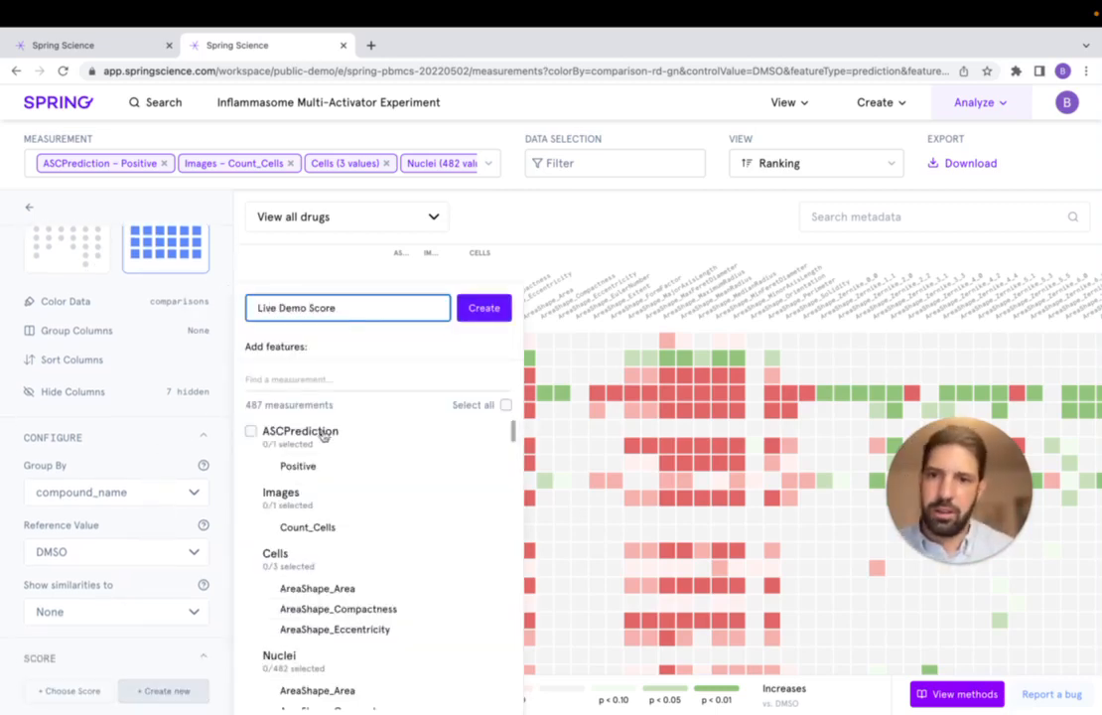
Step: Create the score from ASC Positive, Count_Cells, the Cells features AreaShape_Area, AreaShape_Compactness and AreaShape_Eccentricity, and the Nuclei feature AreaShape_Area
click(326, 466)
click(326, 529)
click(327, 610)
click(326, 629)
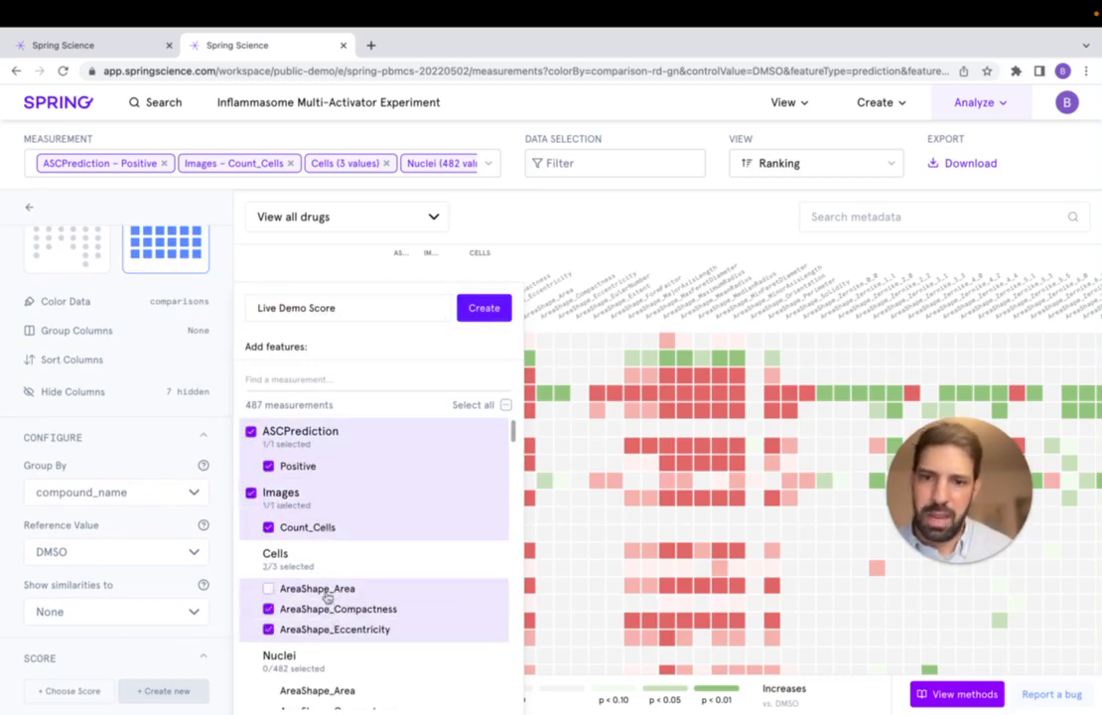
click(326, 590)
click(326, 692)
click(476, 309)
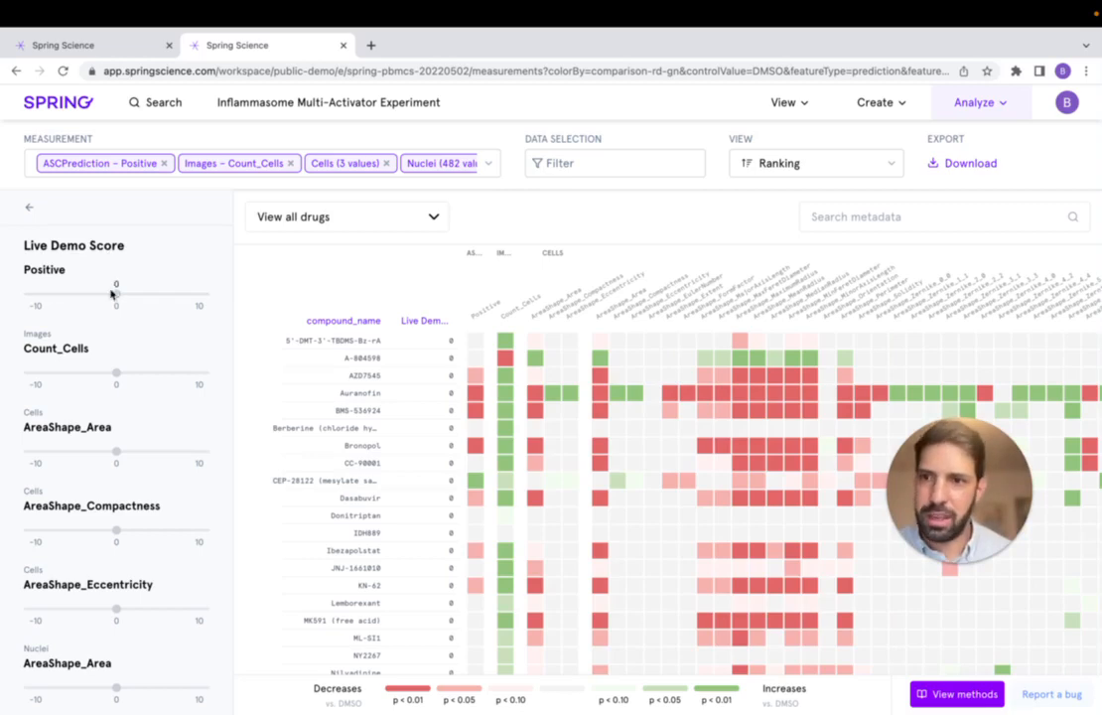
Step: Give Positive, cell area and cell compactness positive score weights, Count_Cells a negative one, cell eccentricity -4.25 and nuclei area 7.5
drag(116, 294, 155, 296)
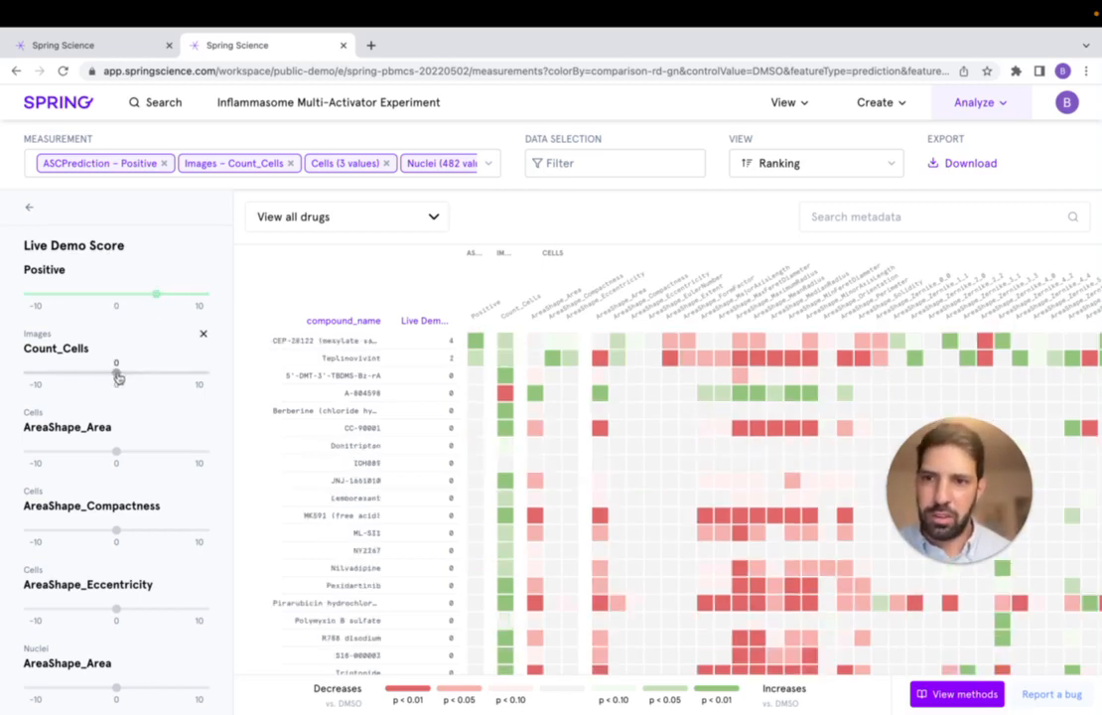
drag(116, 373, 70, 374)
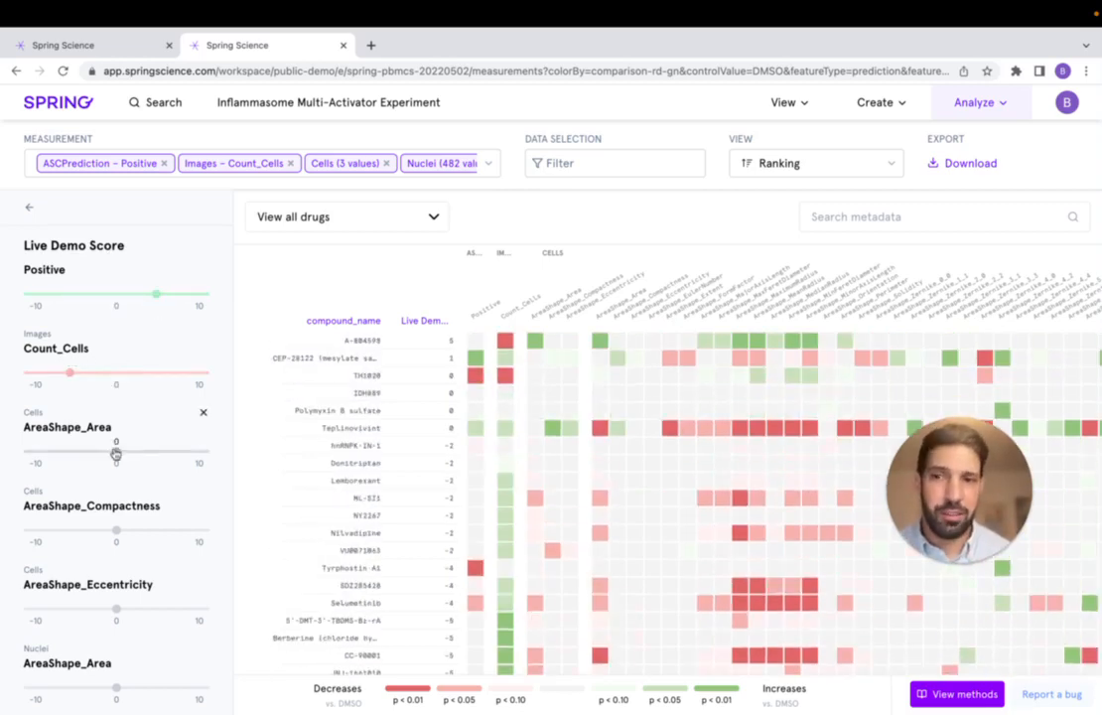
drag(116, 452, 180, 453)
drag(116, 531, 168, 531)
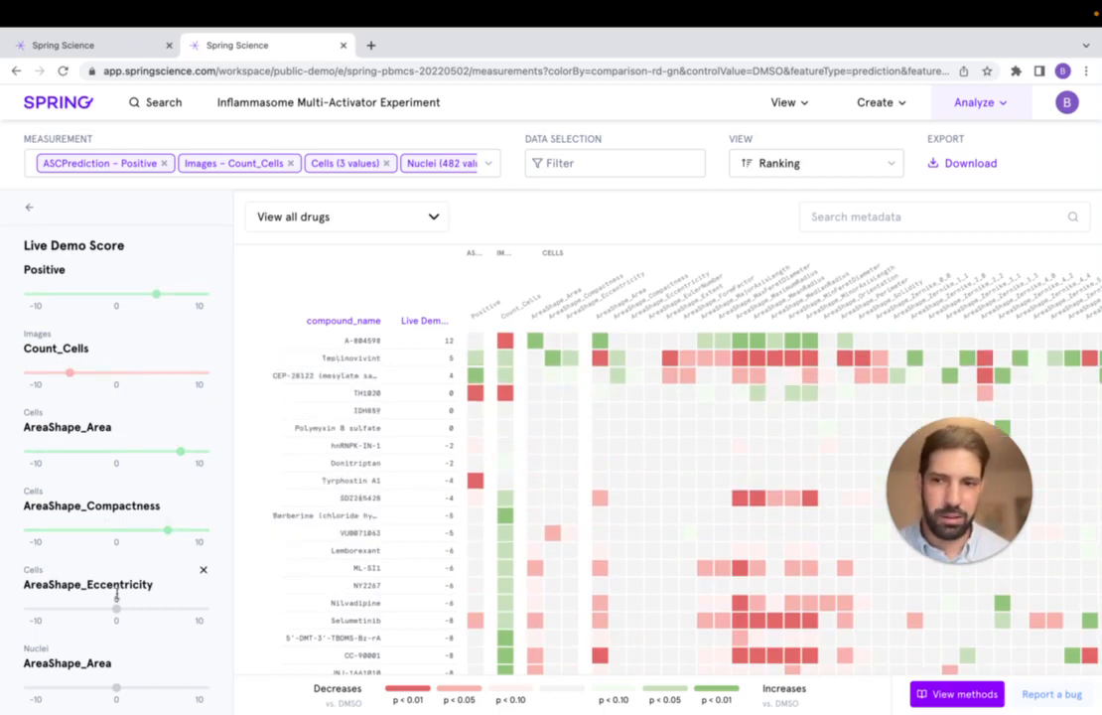
drag(116, 608, 79, 616)
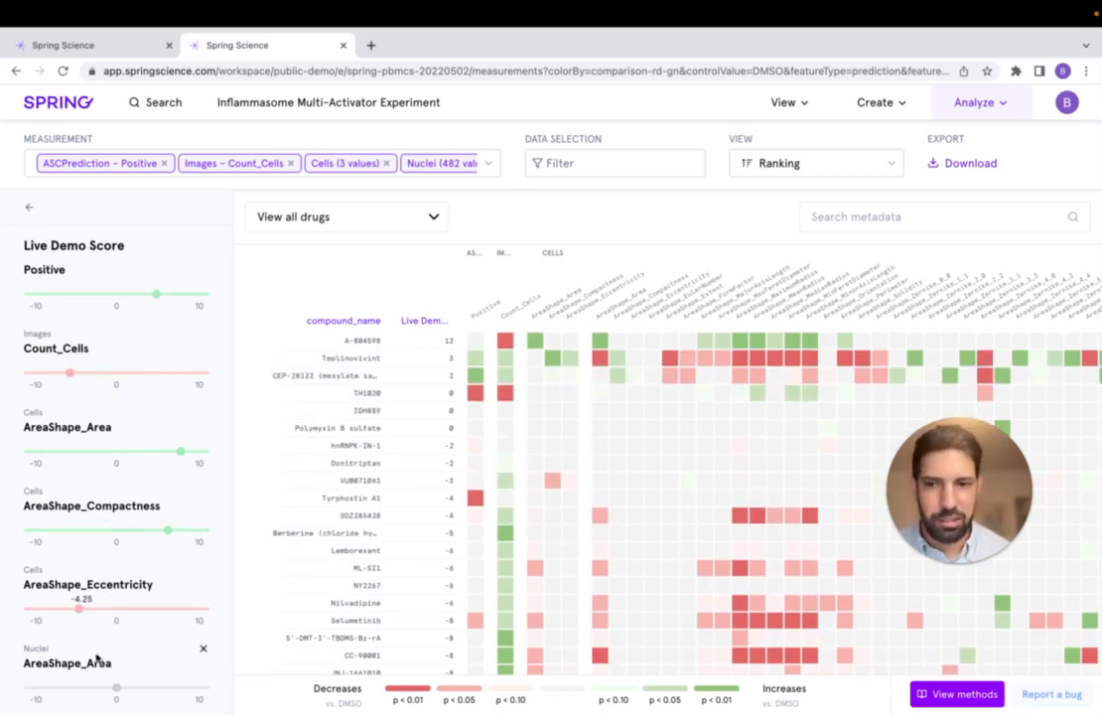
drag(117, 689, 182, 689)
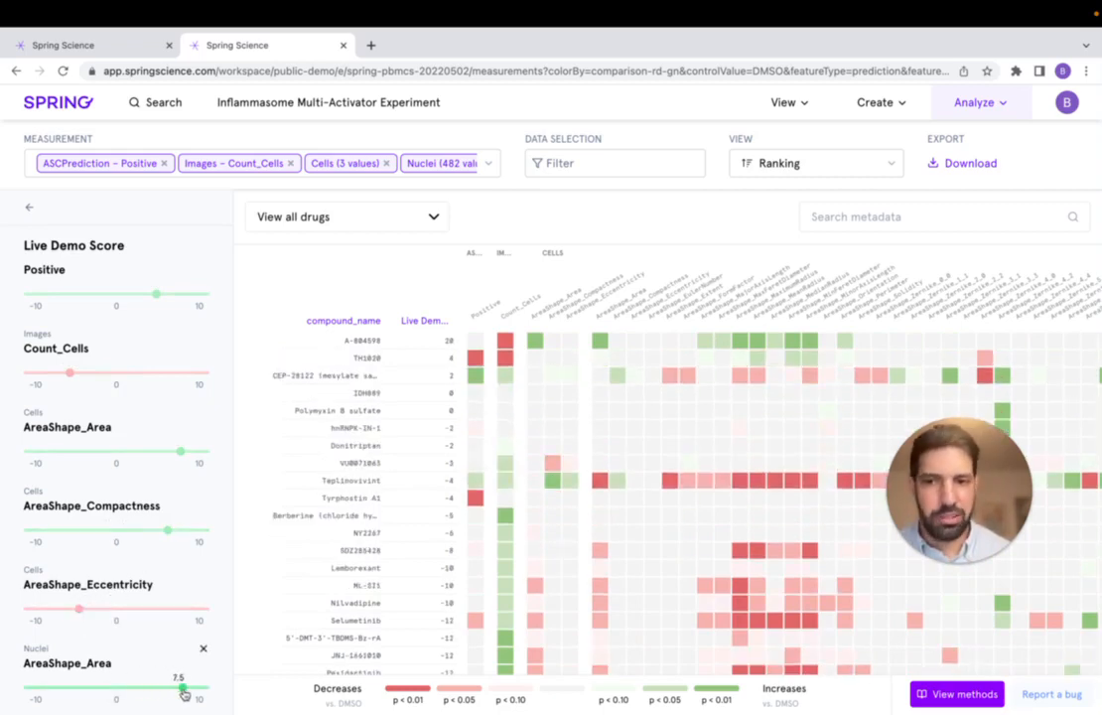